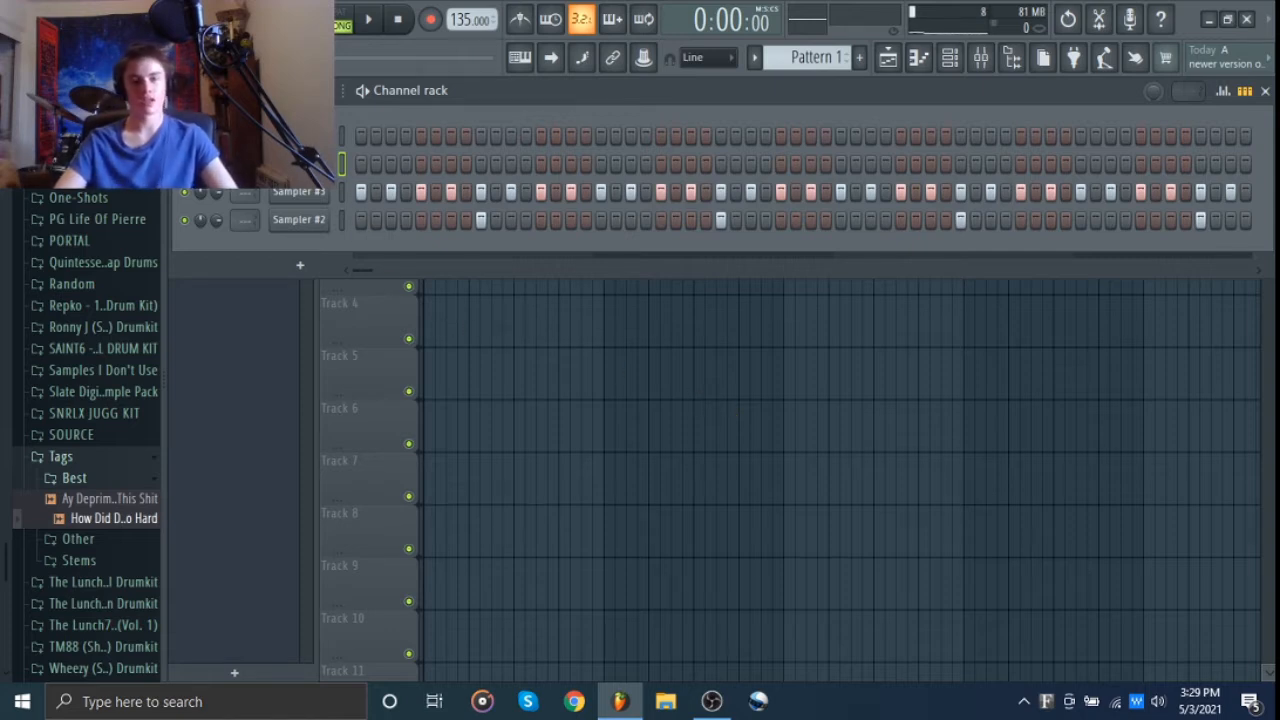
Open the Elite Pianist instrument and check its Sensitive Keys preset and knob settings.
click(298, 163)
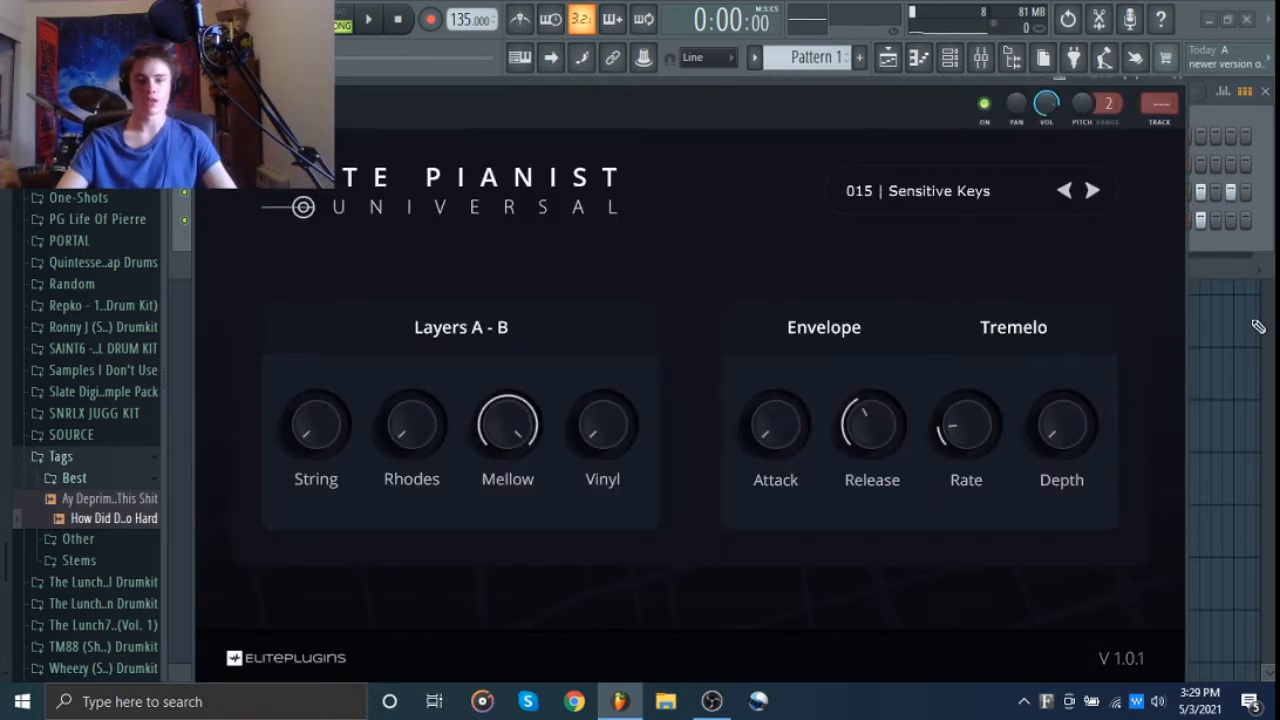
click(1228, 19)
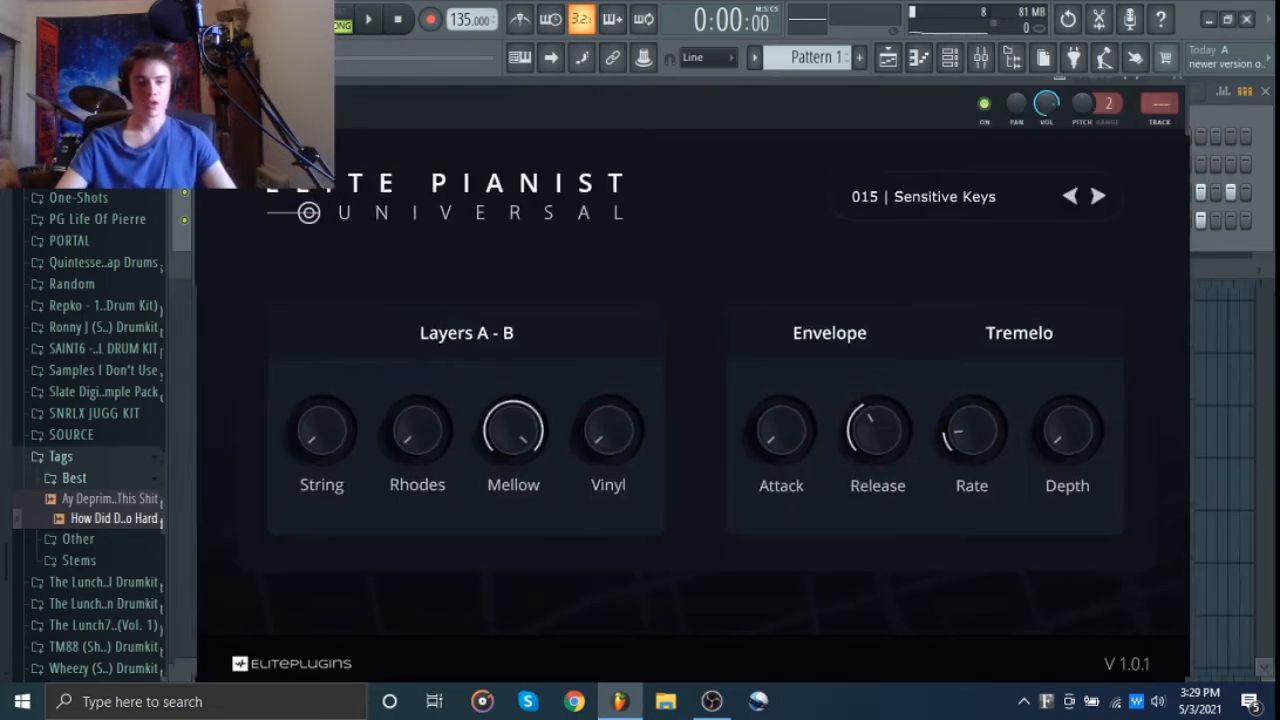
click(233, 83)
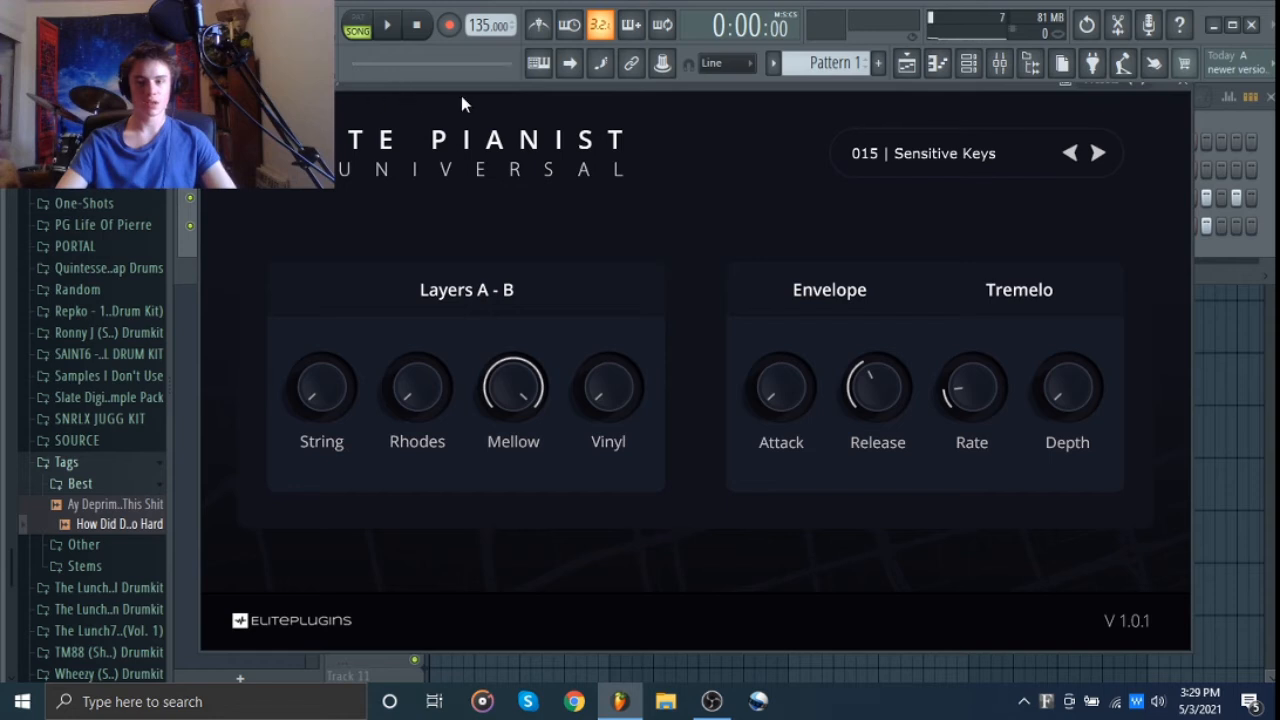
click(1234, 25)
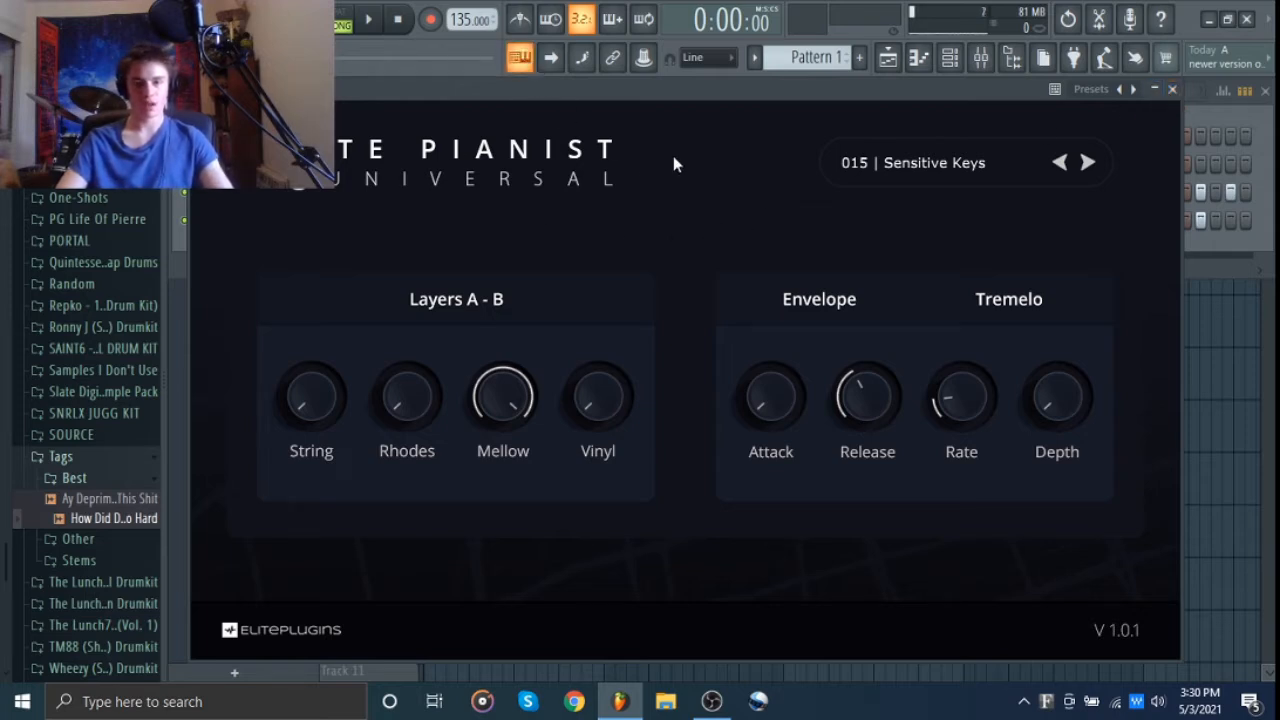
click(1172, 89)
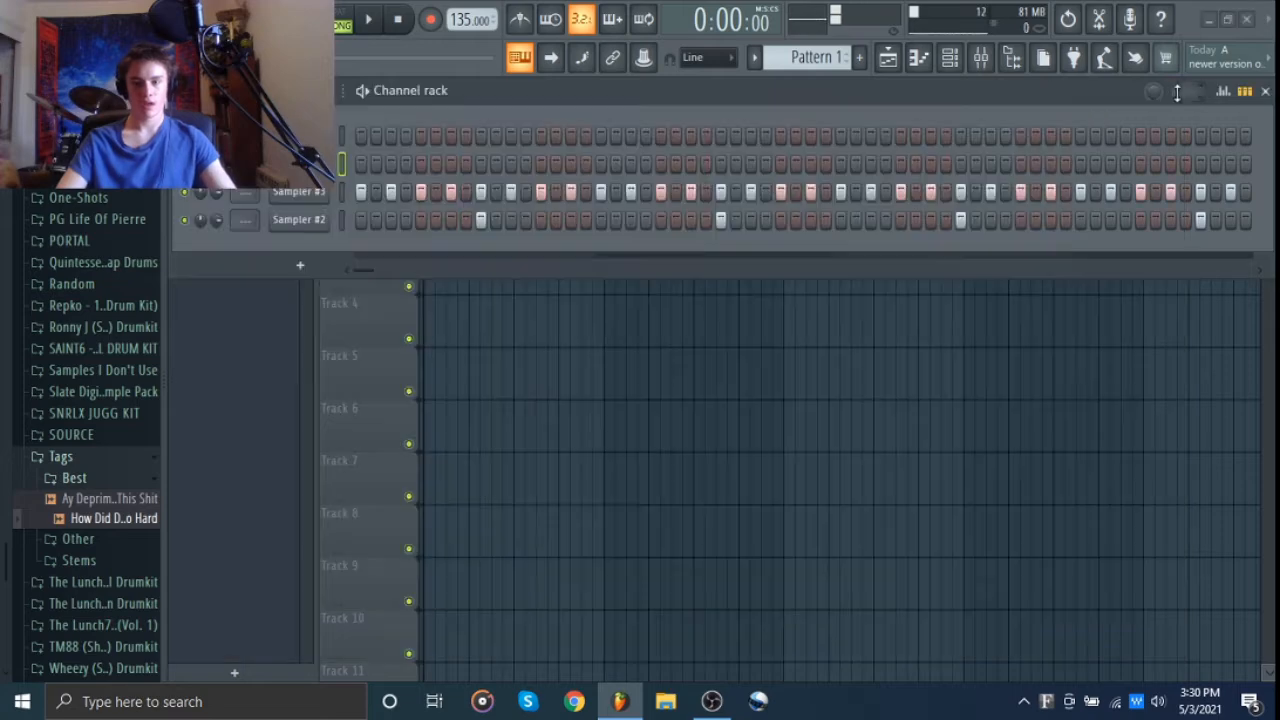
In the Elite Pianist piano roll, draw two-bar bass notes E3, C3 and B2 starting at bars 1, 3 and 5.
right_click(320, 158)
click(385, 163)
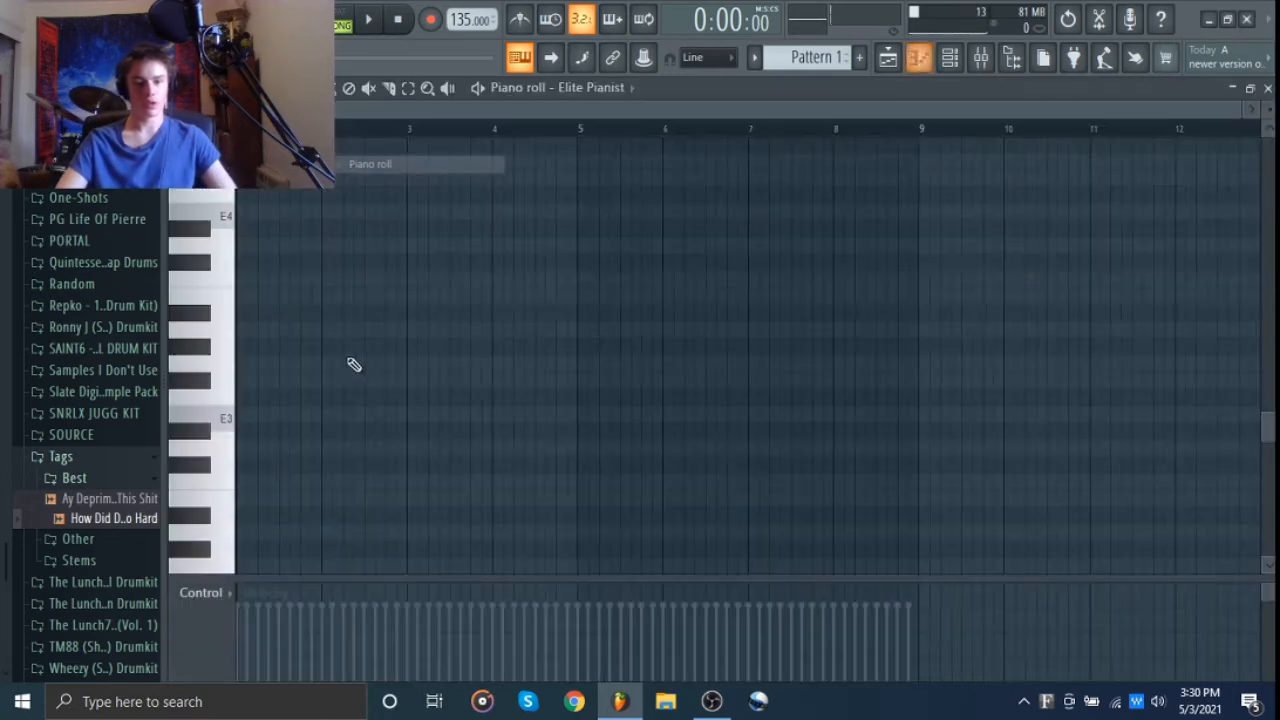
click(245, 416)
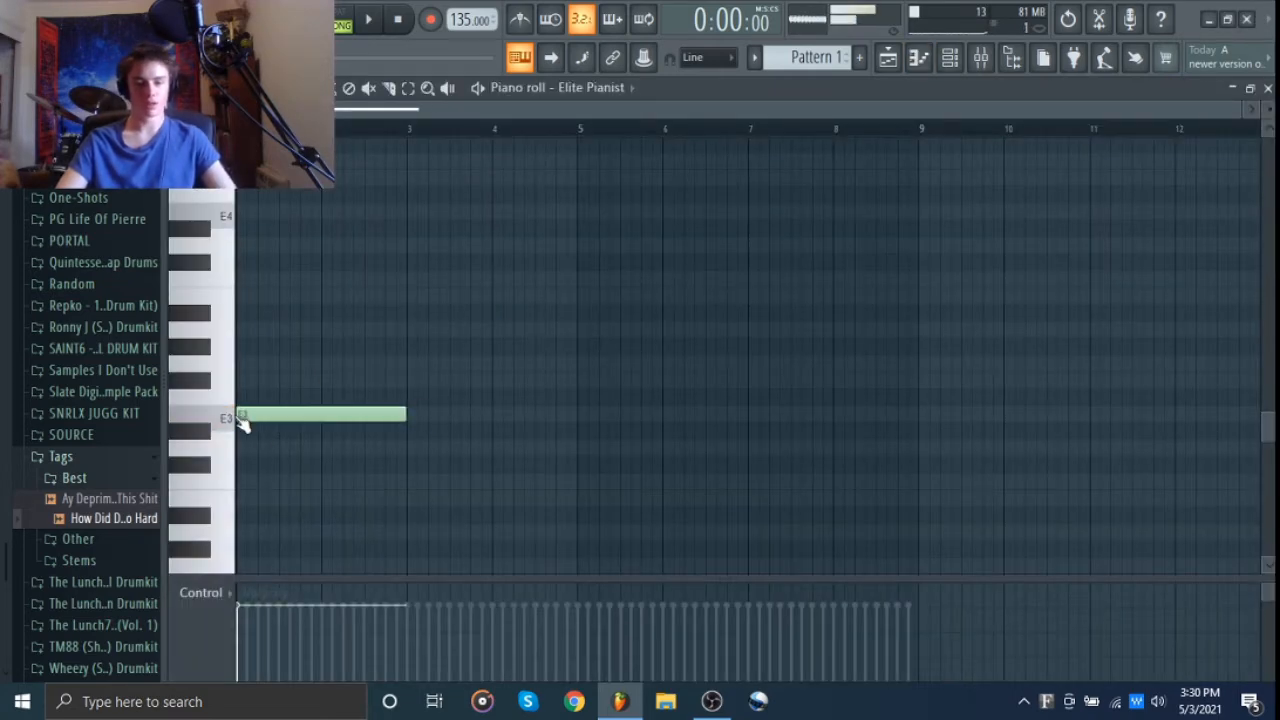
click(403, 481)
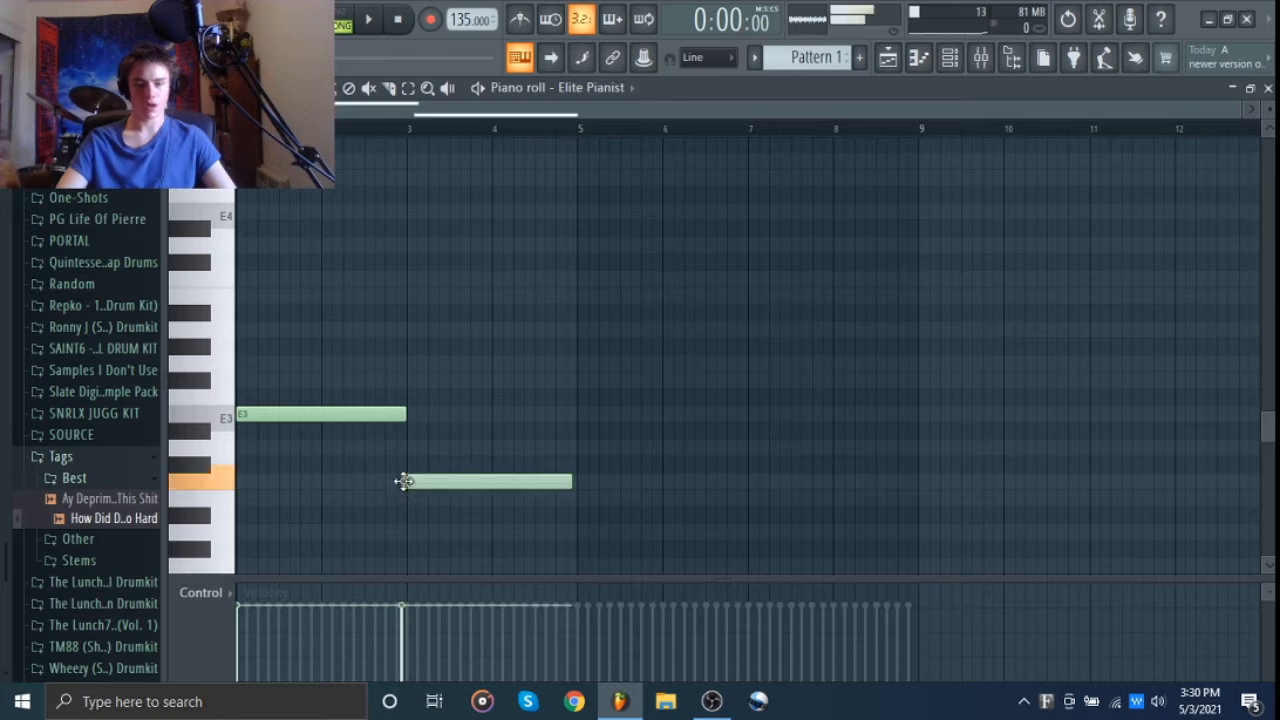
drag(403, 481, 408, 481)
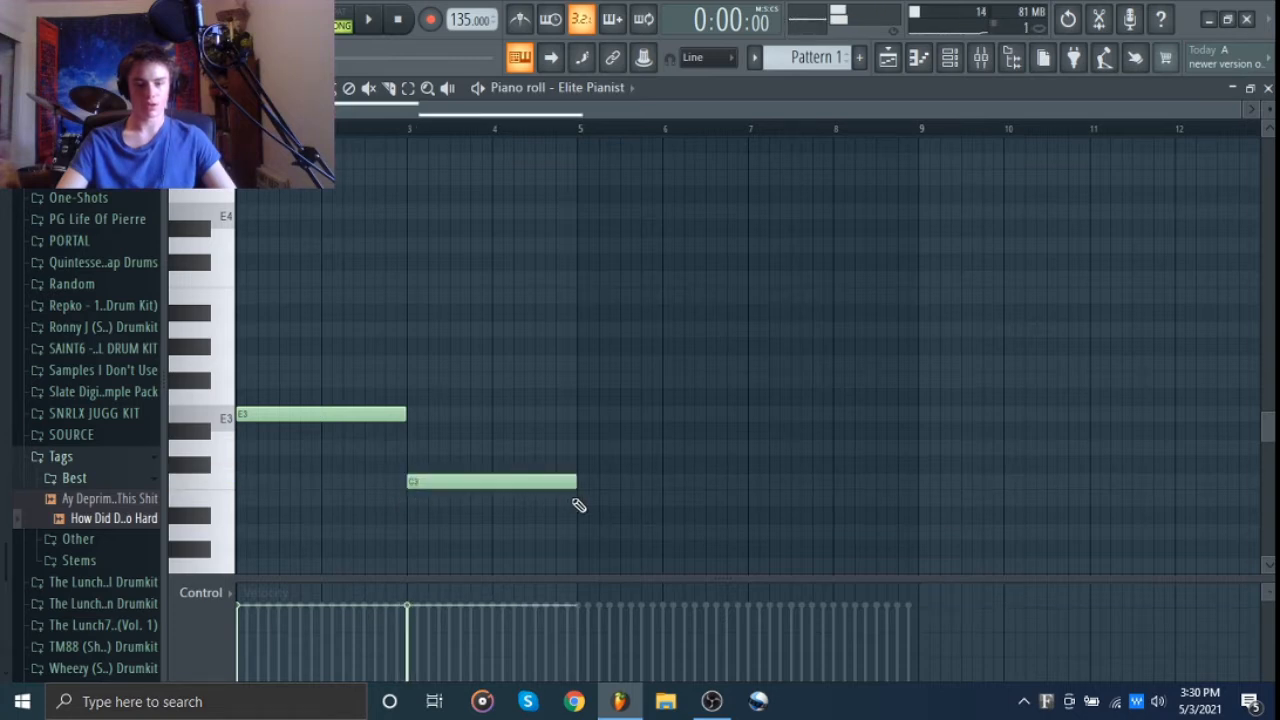
click(578, 497)
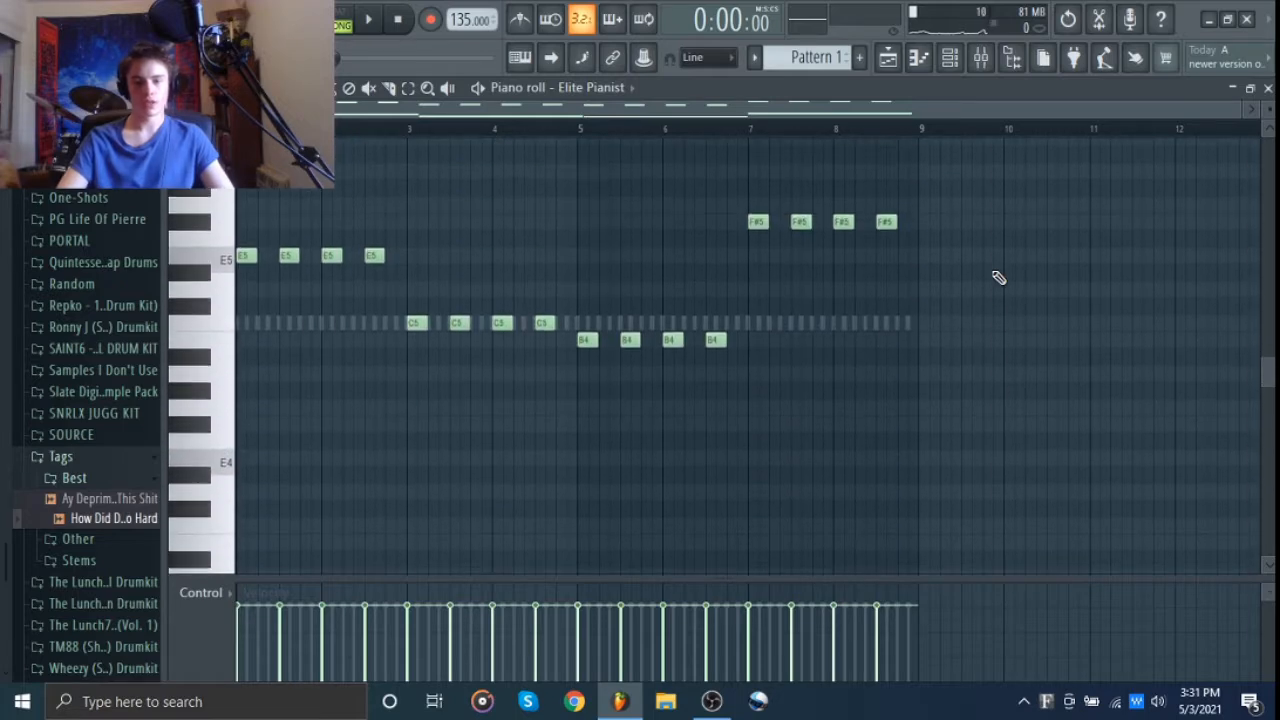
Duplicate all the short E5, C5, B4 and F#5 notes one octave lower.
scroll(993, 268, up, 1)
drag(960, 191, 213, 380)
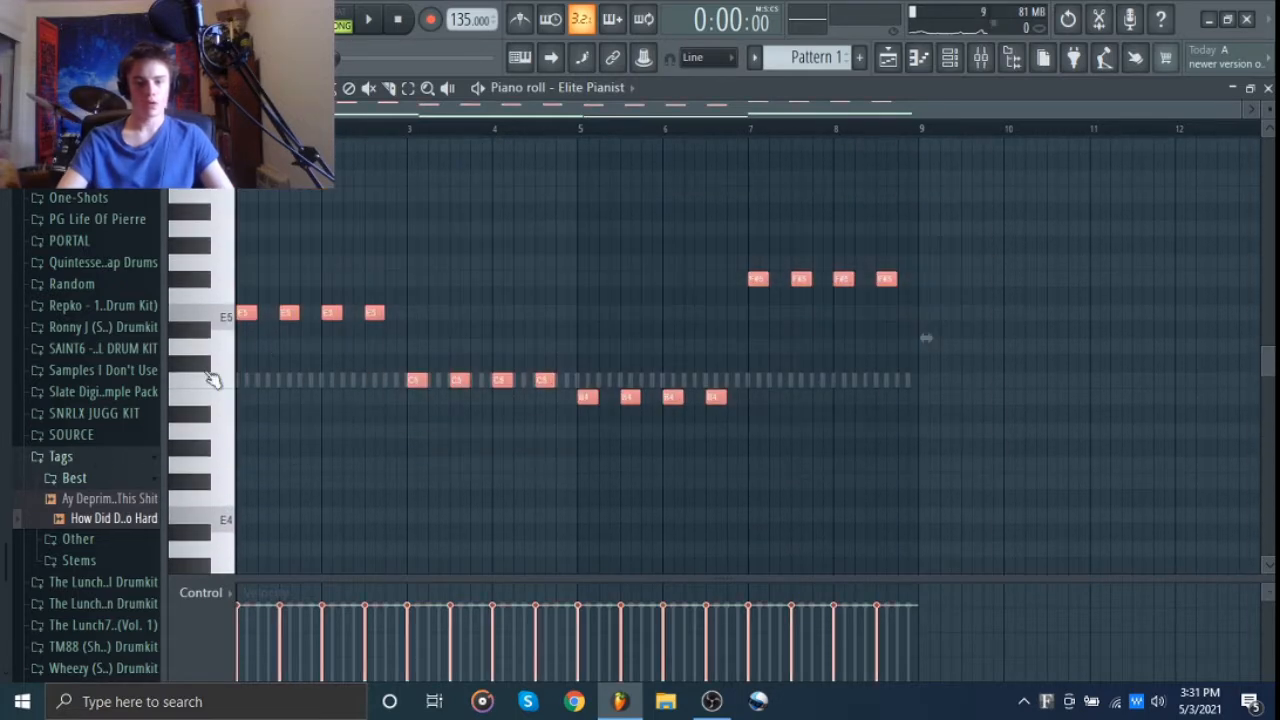
shift+click(288, 312)
key(ctrl+Down)
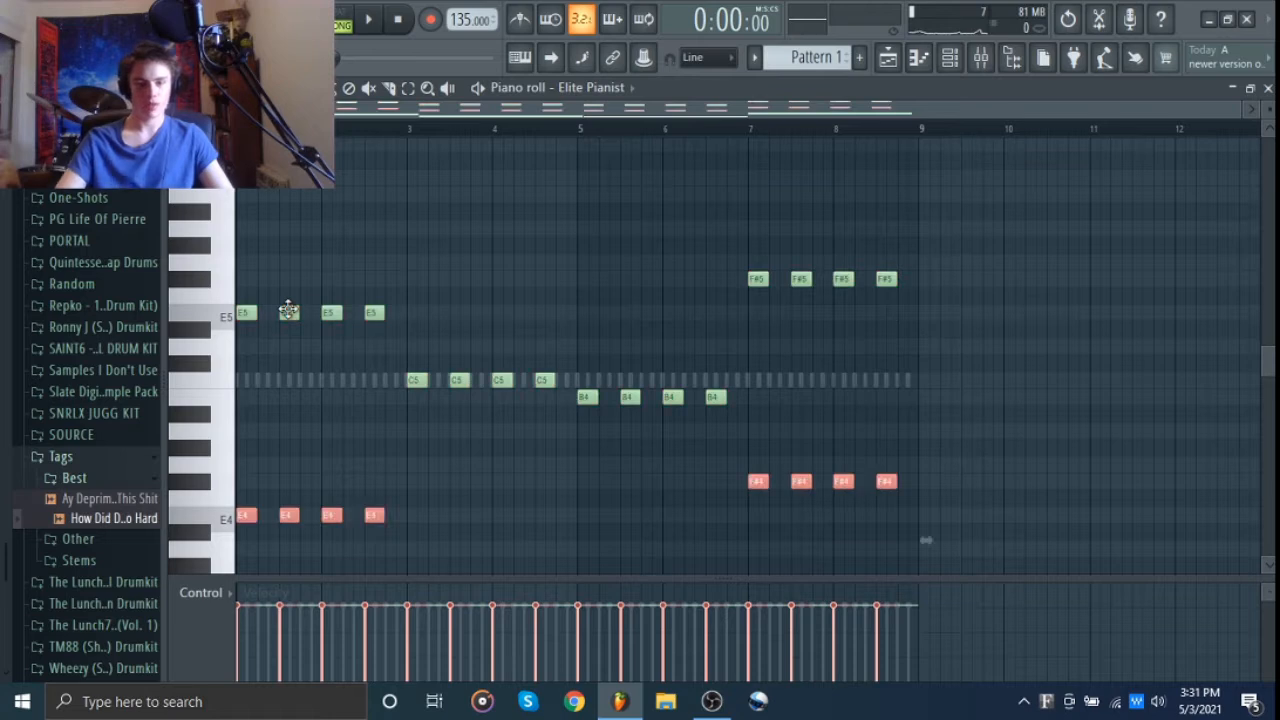
key(ctrl+d)
scroll(560, 260, down, 1)
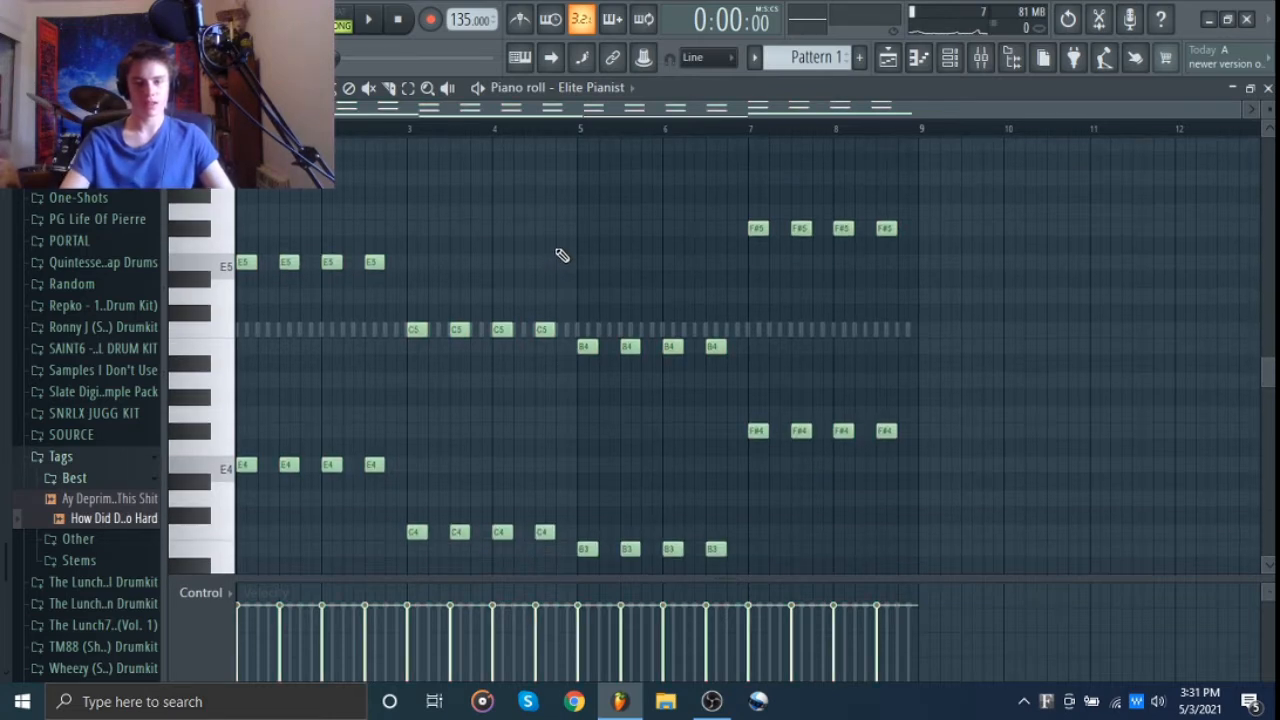
Play back the Elite Pianist pattern and review its low, middle and high notes.
key(space)
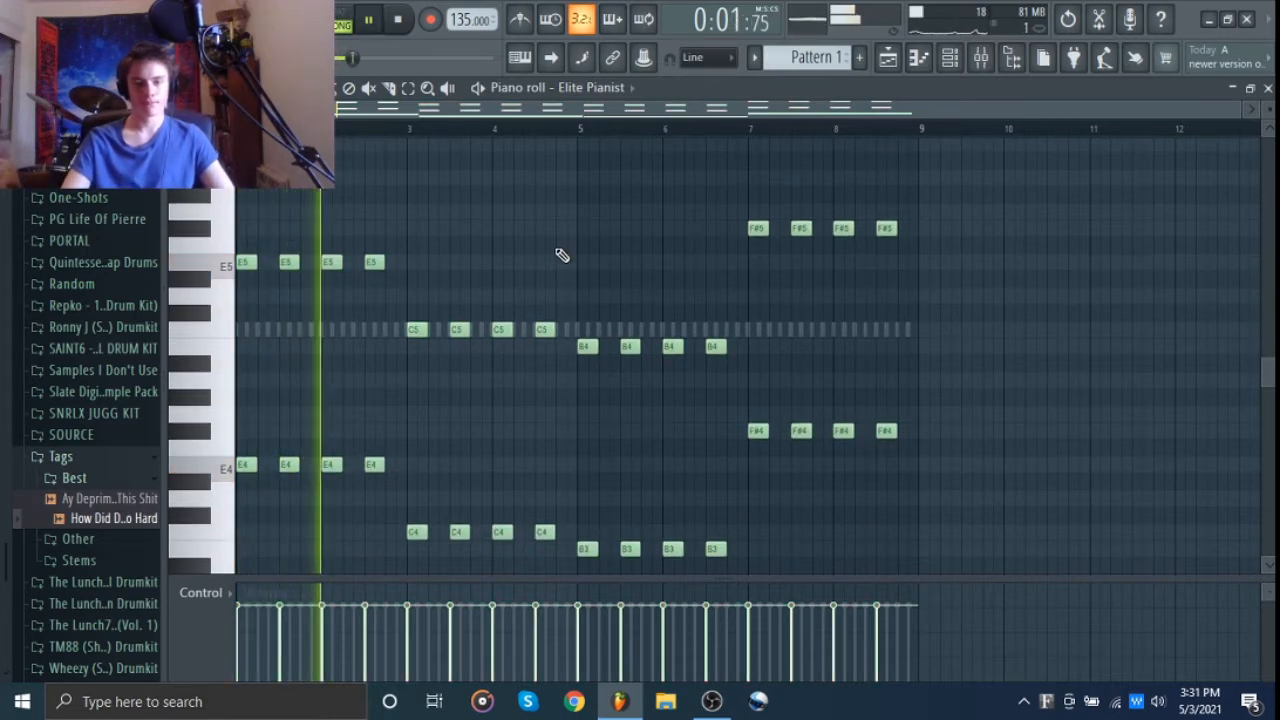
scroll(562, 255, down, 4)
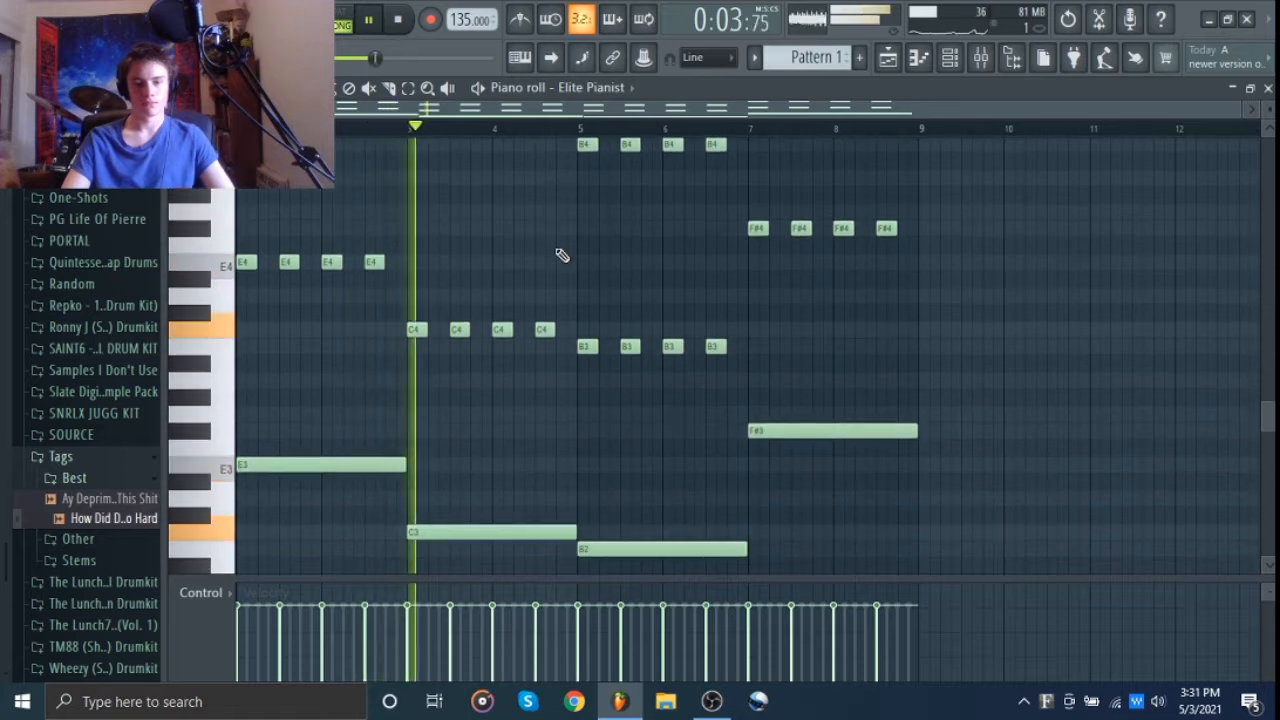
scroll(562, 255, up, 4)
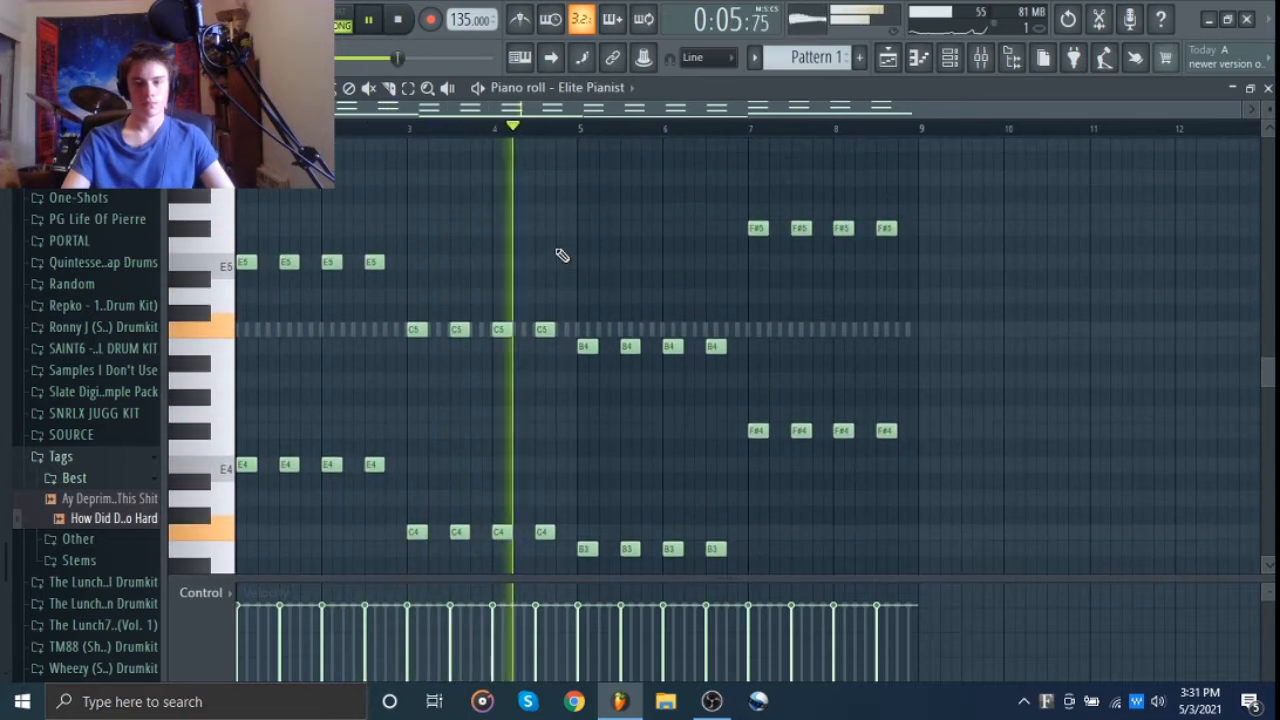
scroll(562, 255, down, 1)
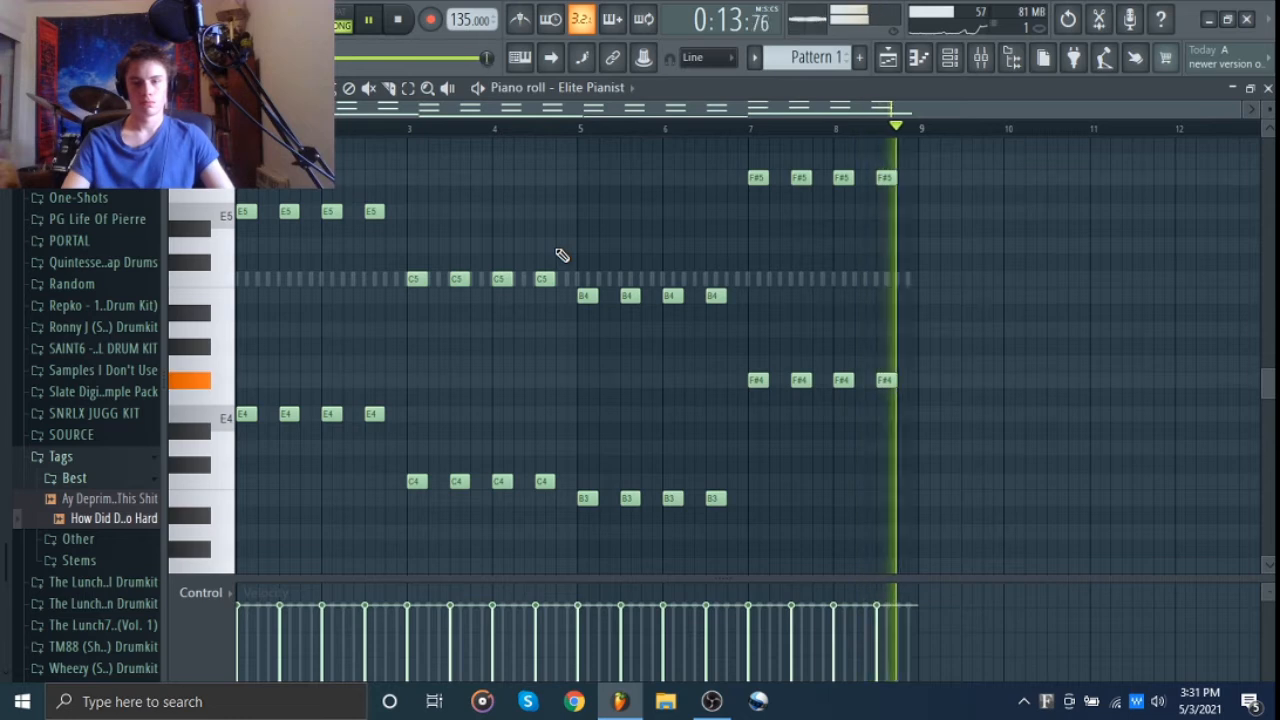
key(space)
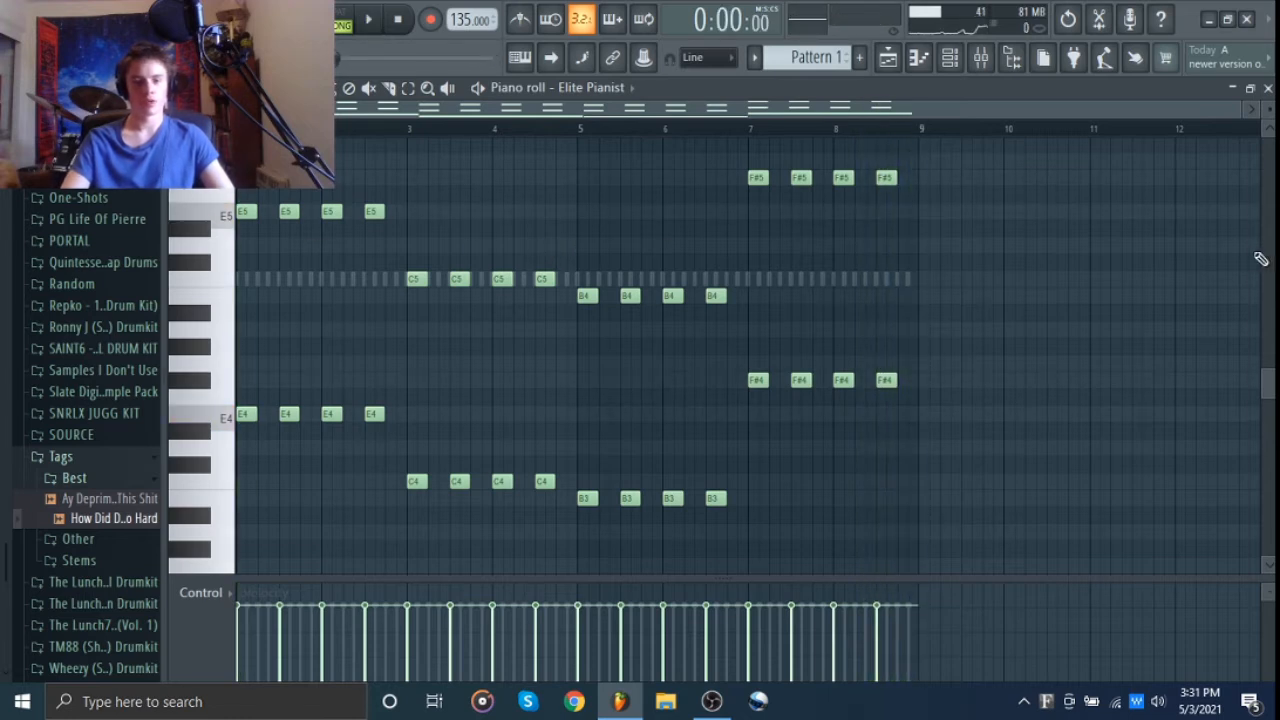
scroll(909, 285, up, 1)
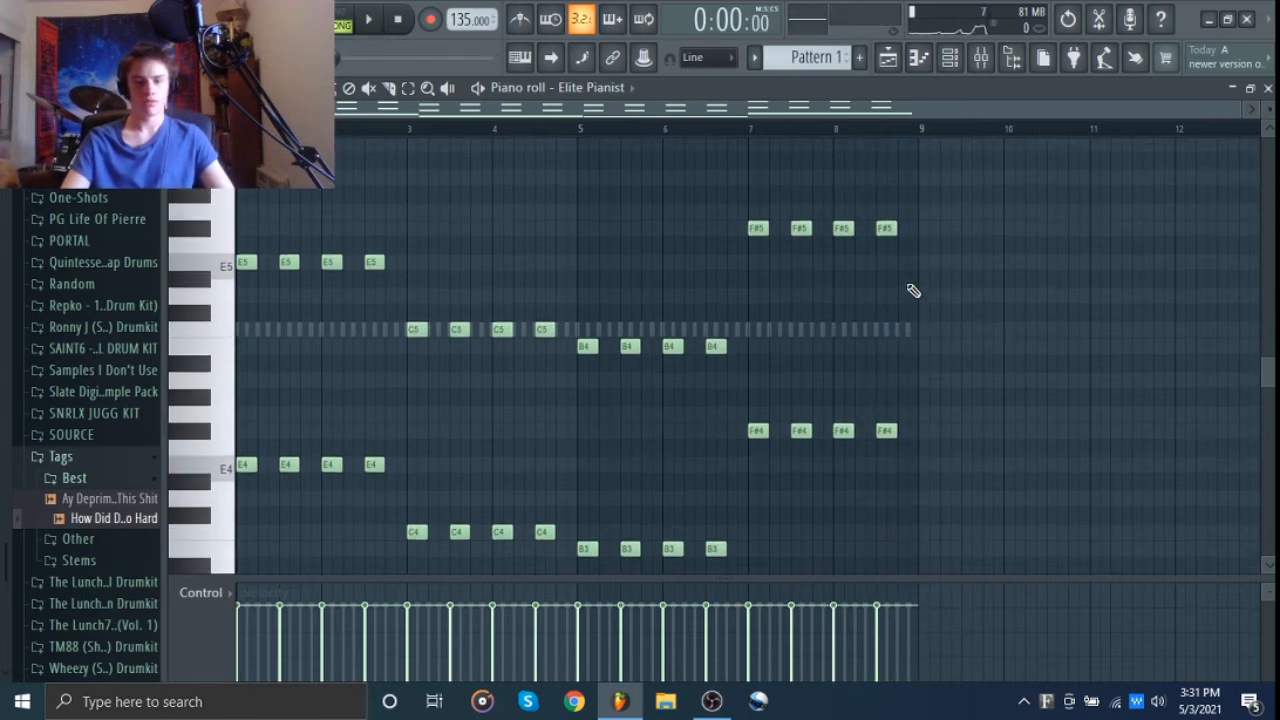
scroll(909, 285, down, 1)
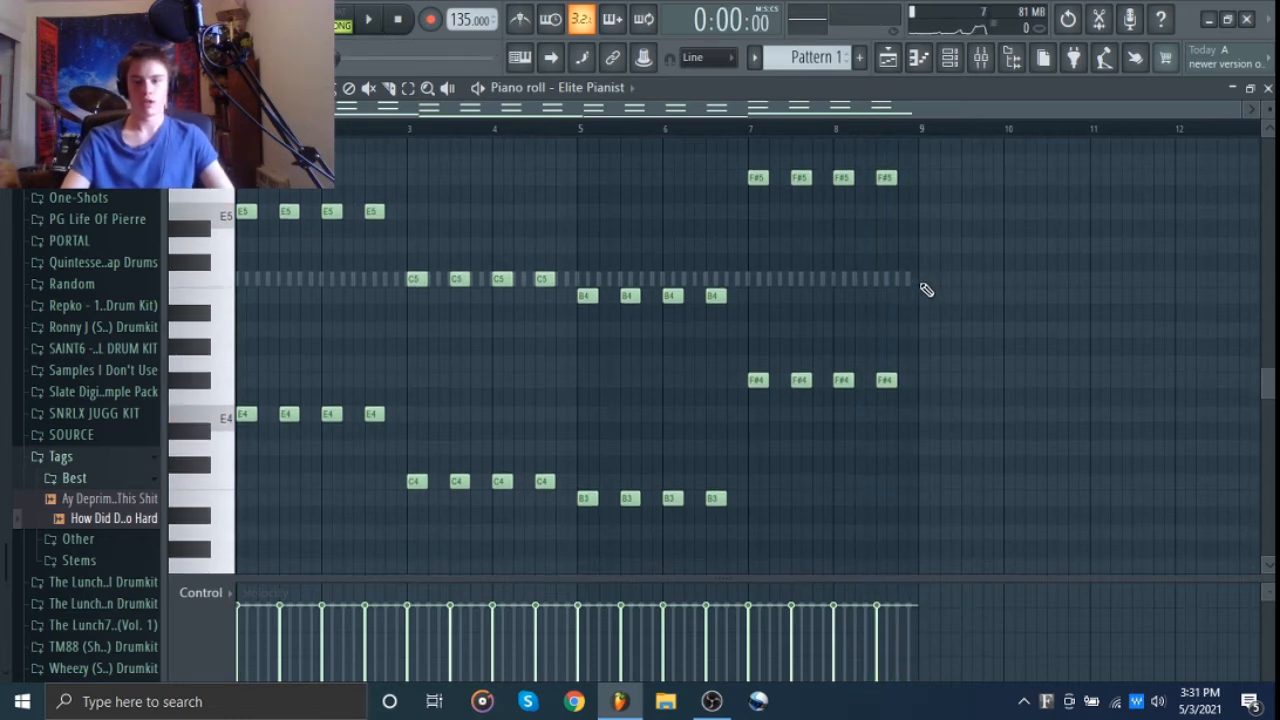
Add an Octave Deluxe Wi instrument to the channel rack and check its XP3 - Key - Afterglow preset.
click(950, 57)
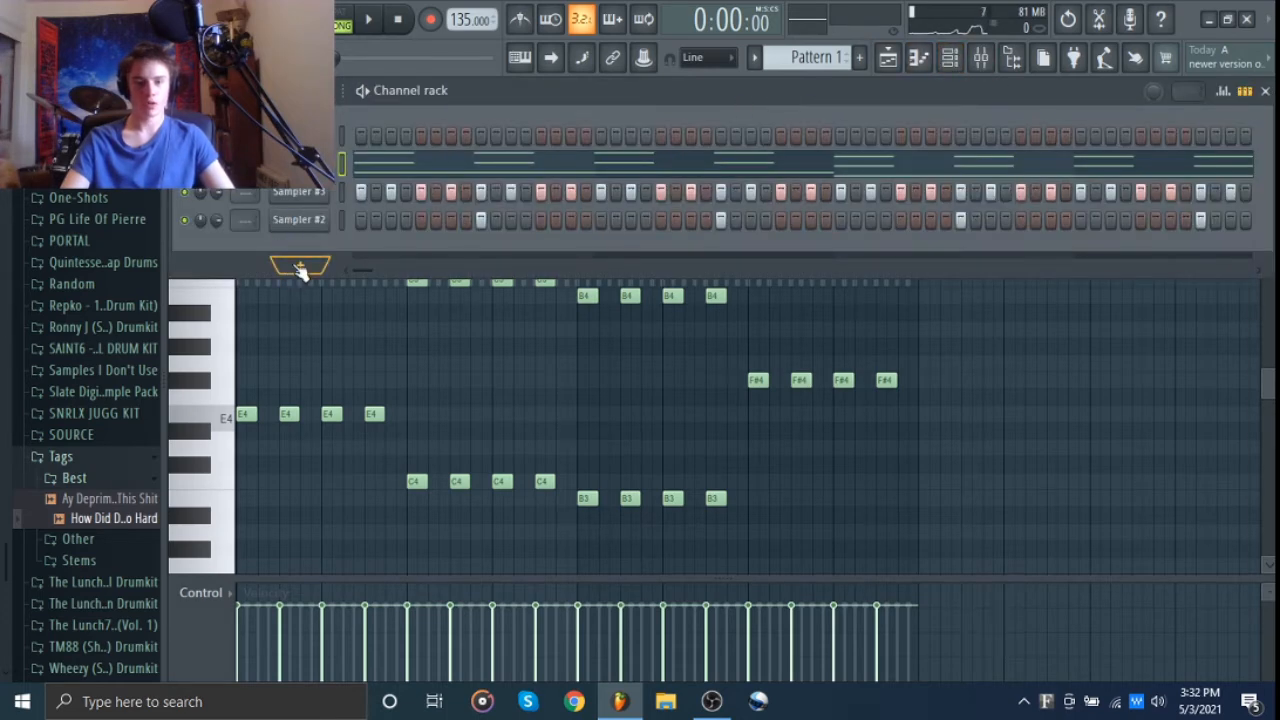
click(299, 267)
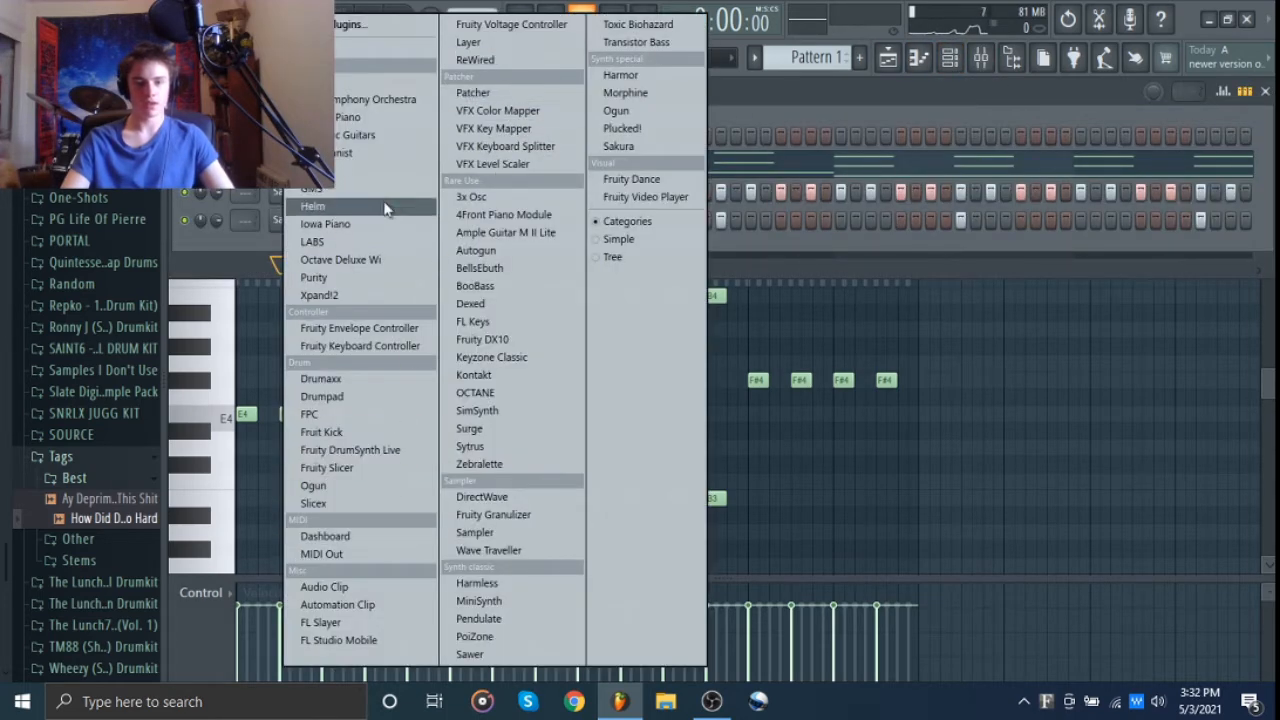
click(356, 292)
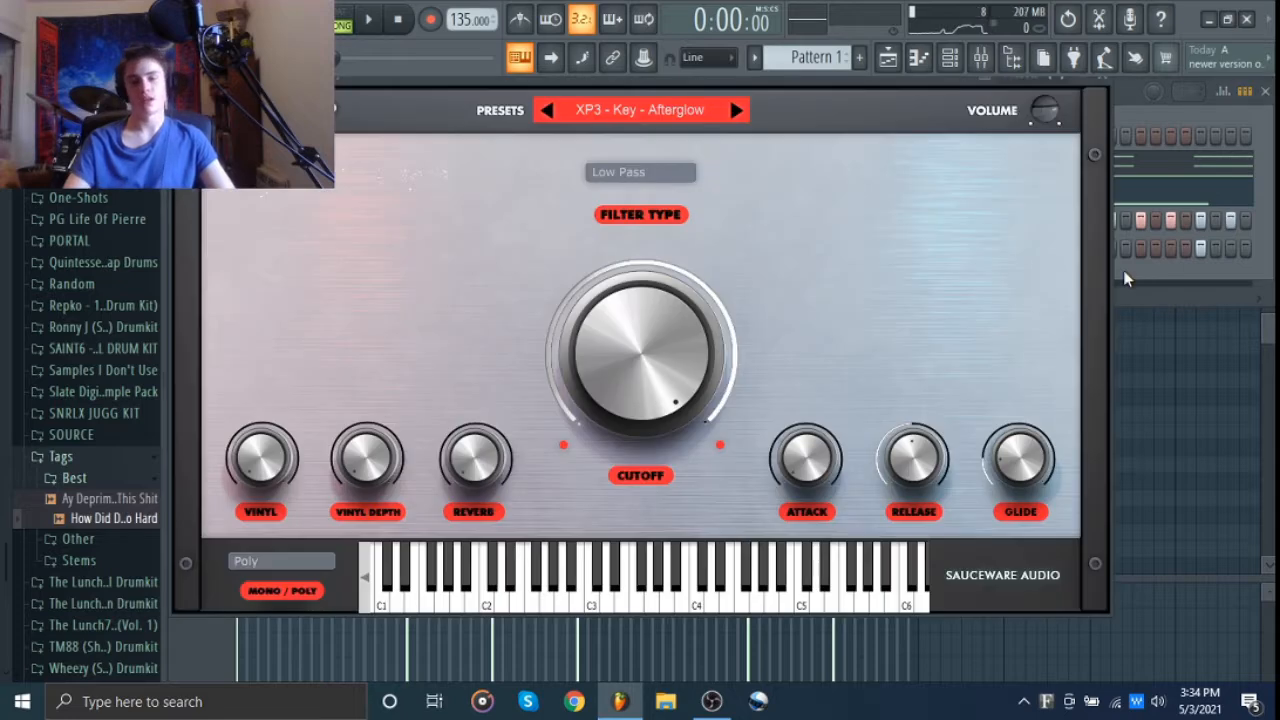
click(645, 118)
click(875, 228)
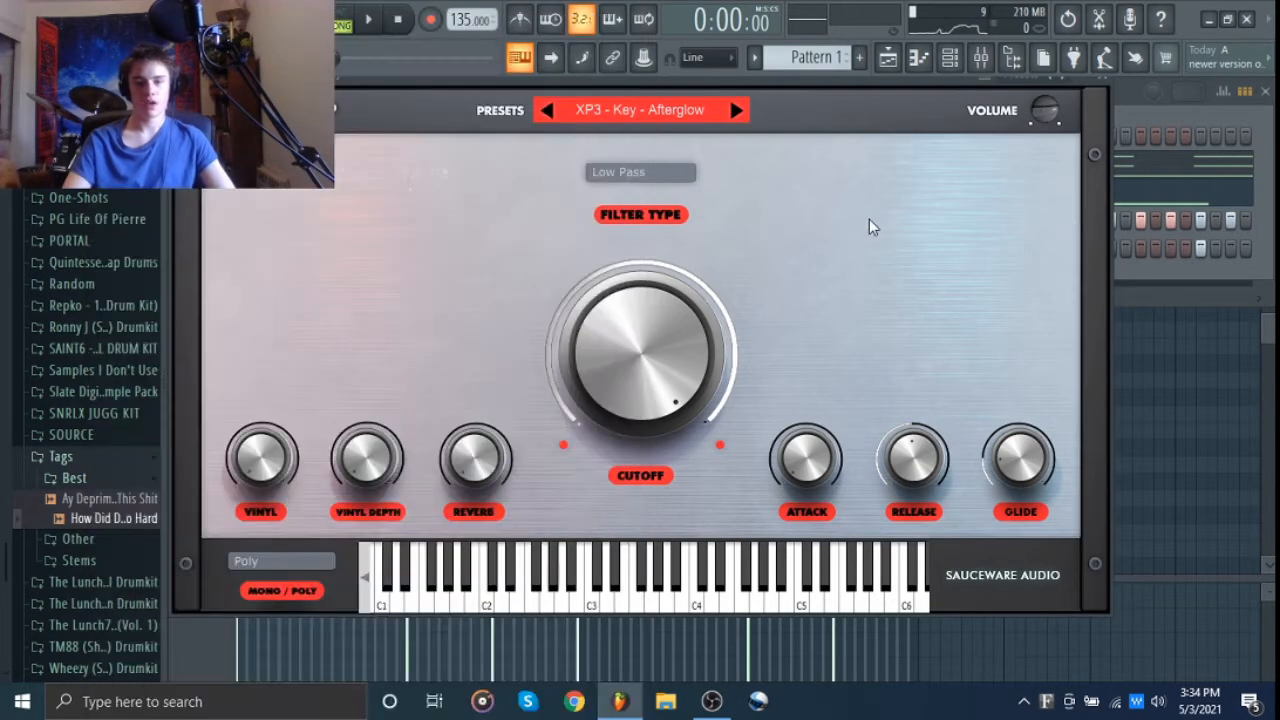
click(1090, 99)
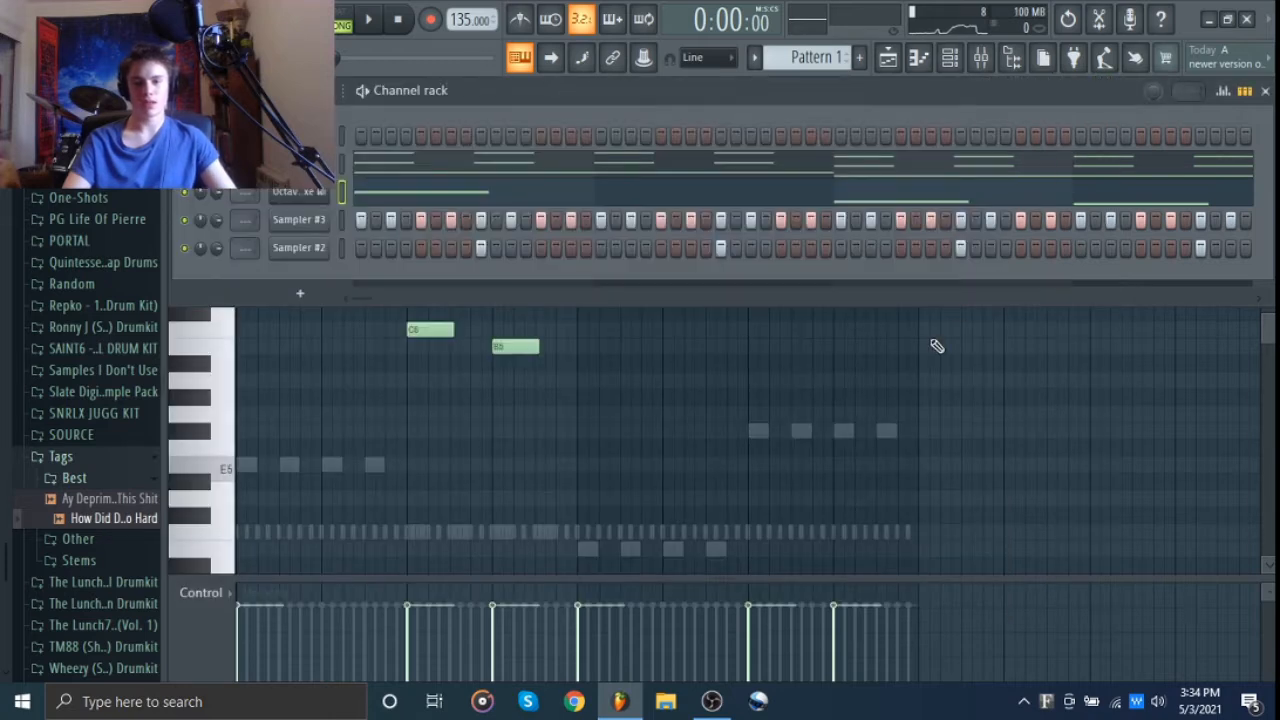
Play back the pattern with the Octave Deluxe Wi melody and close its piano roll.
click(654, 438)
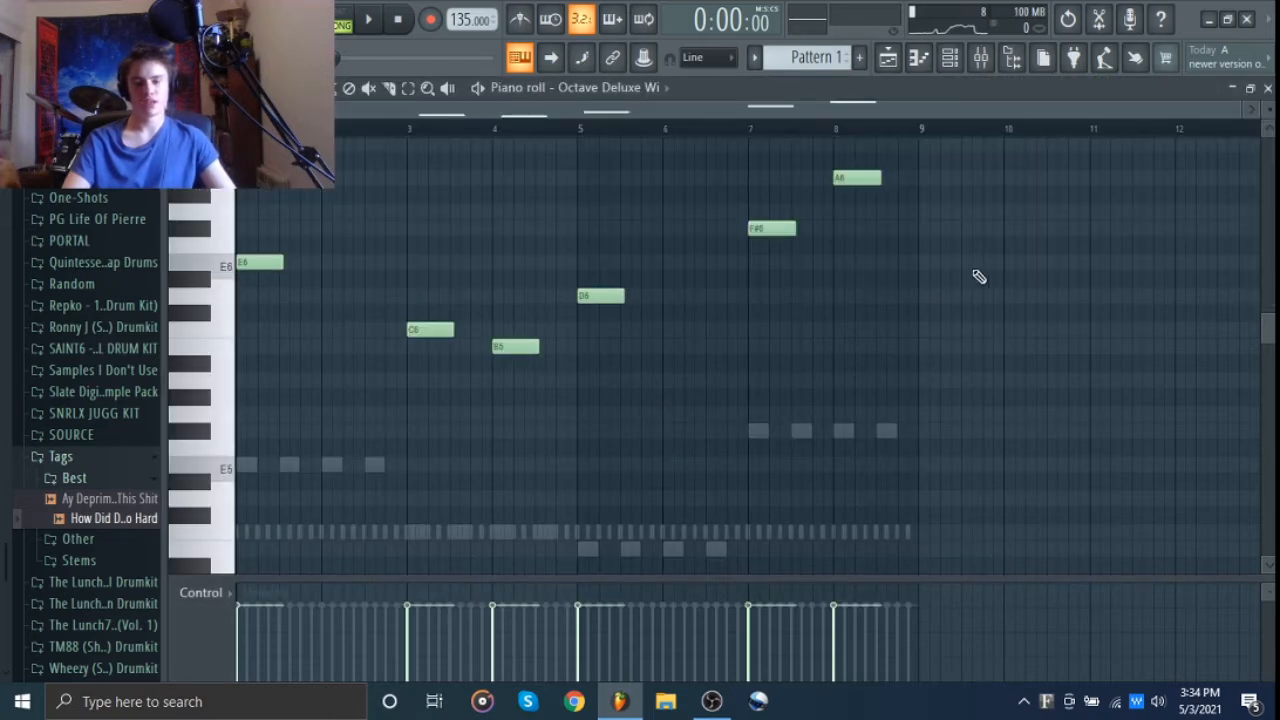
key(space)
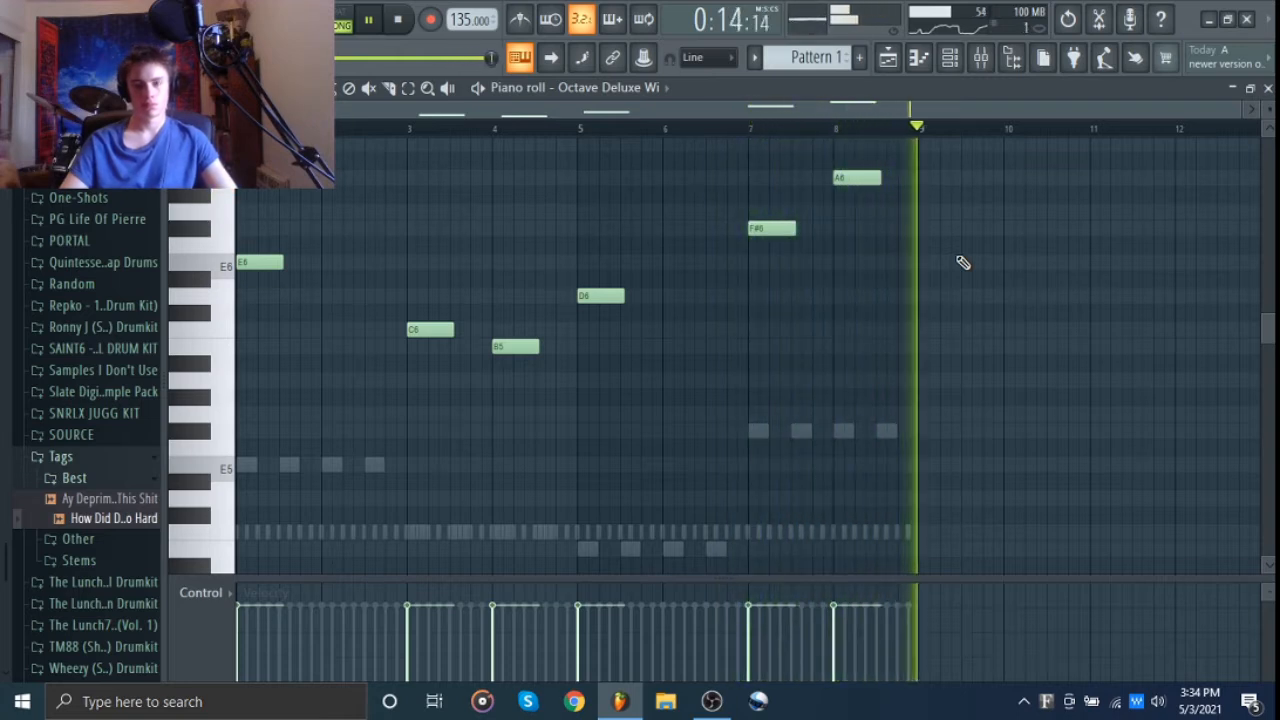
key(space)
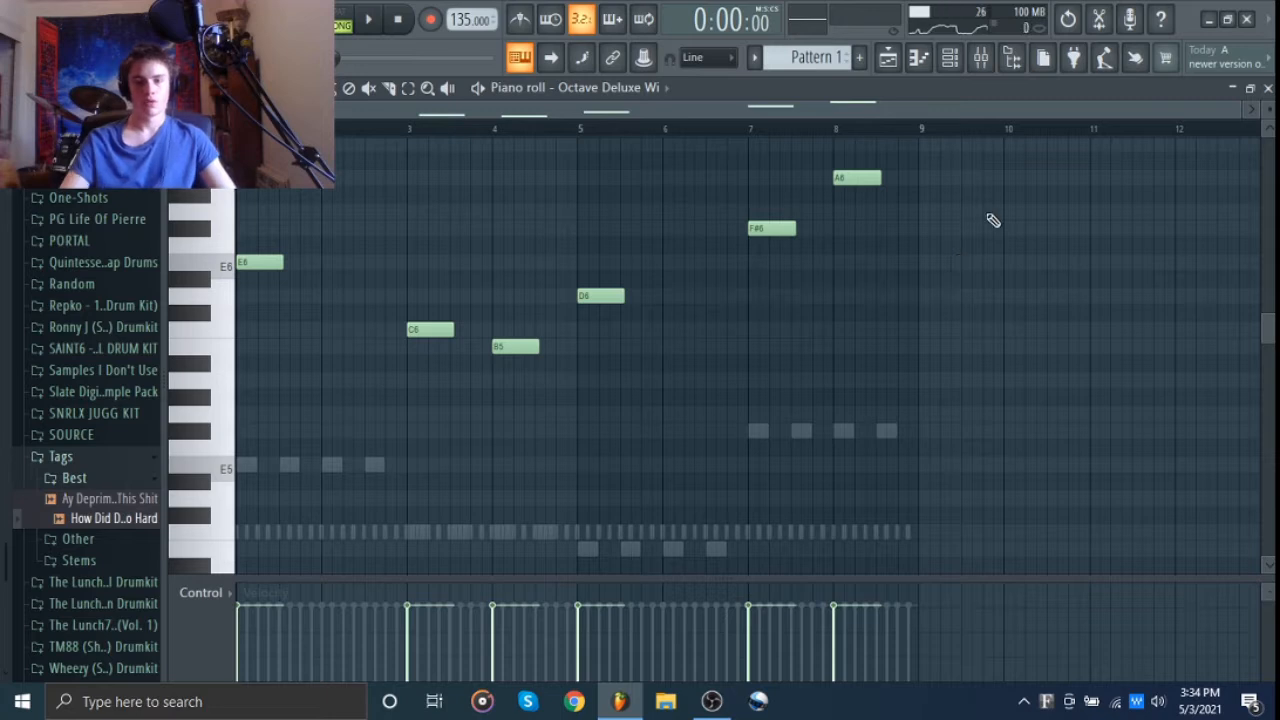
click(1267, 88)
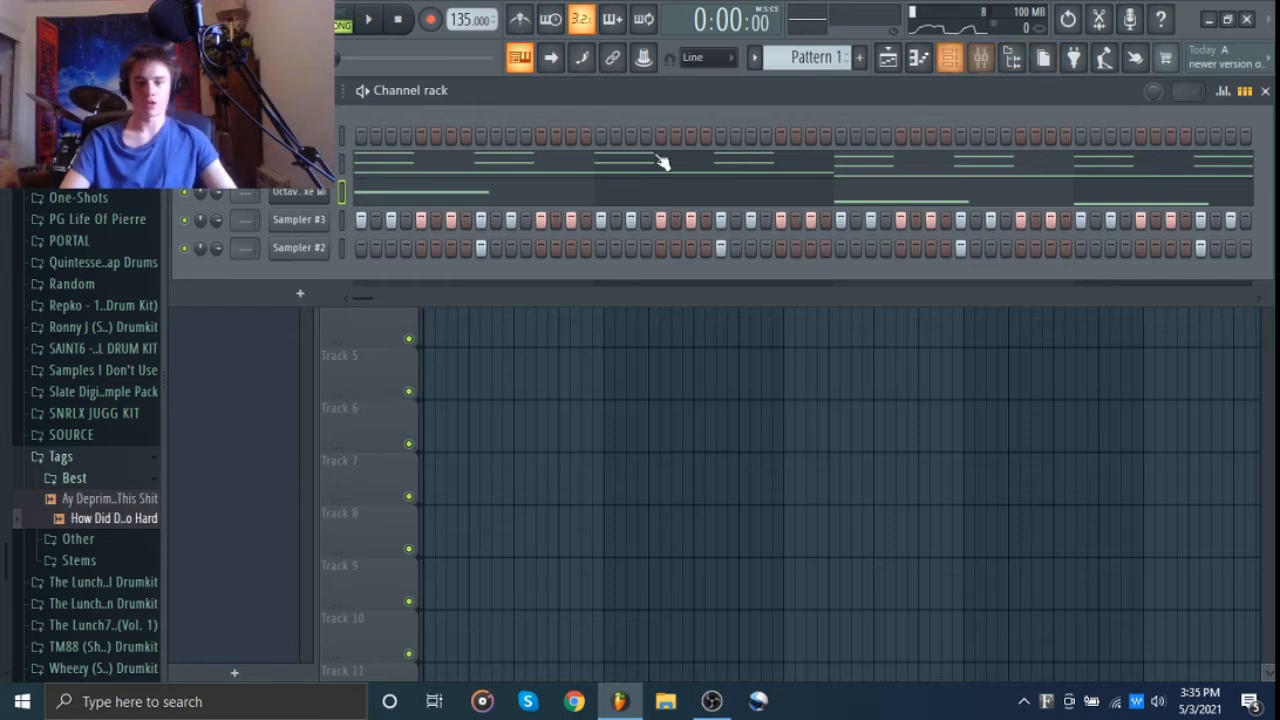
Solo the Octave Deluxe Wi track in the mixer.
key(F9)
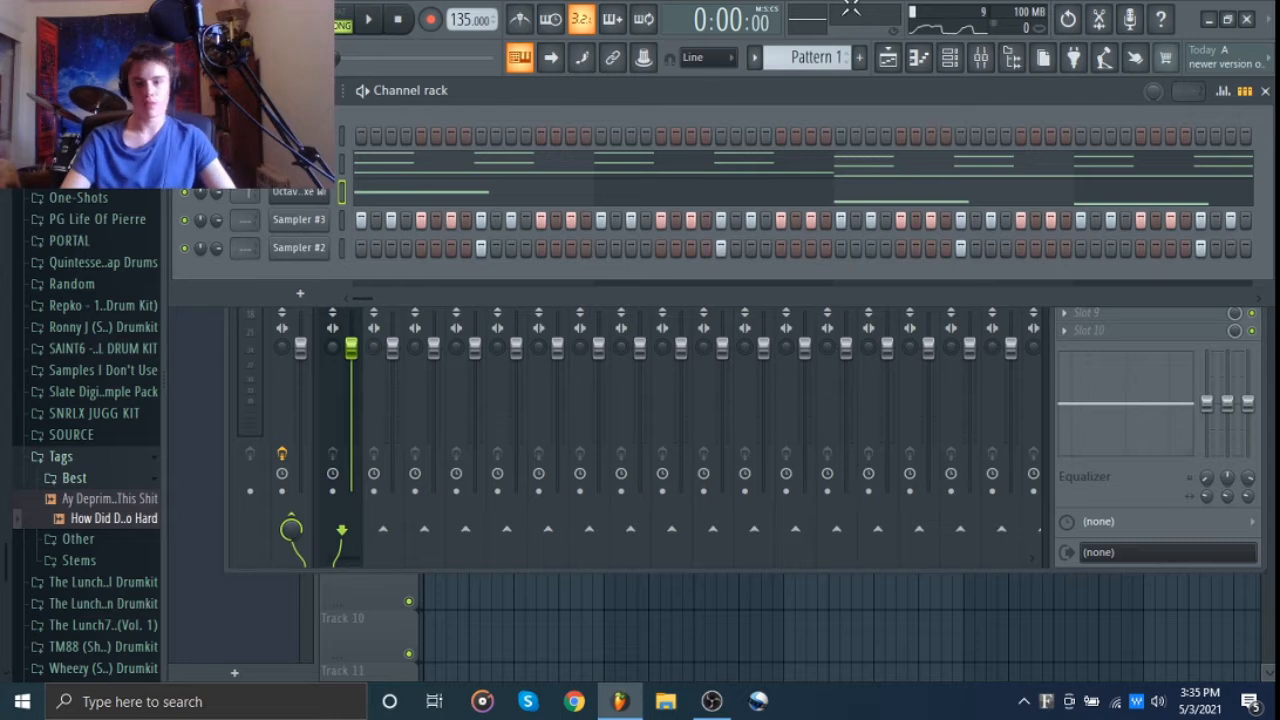
click(950, 57)
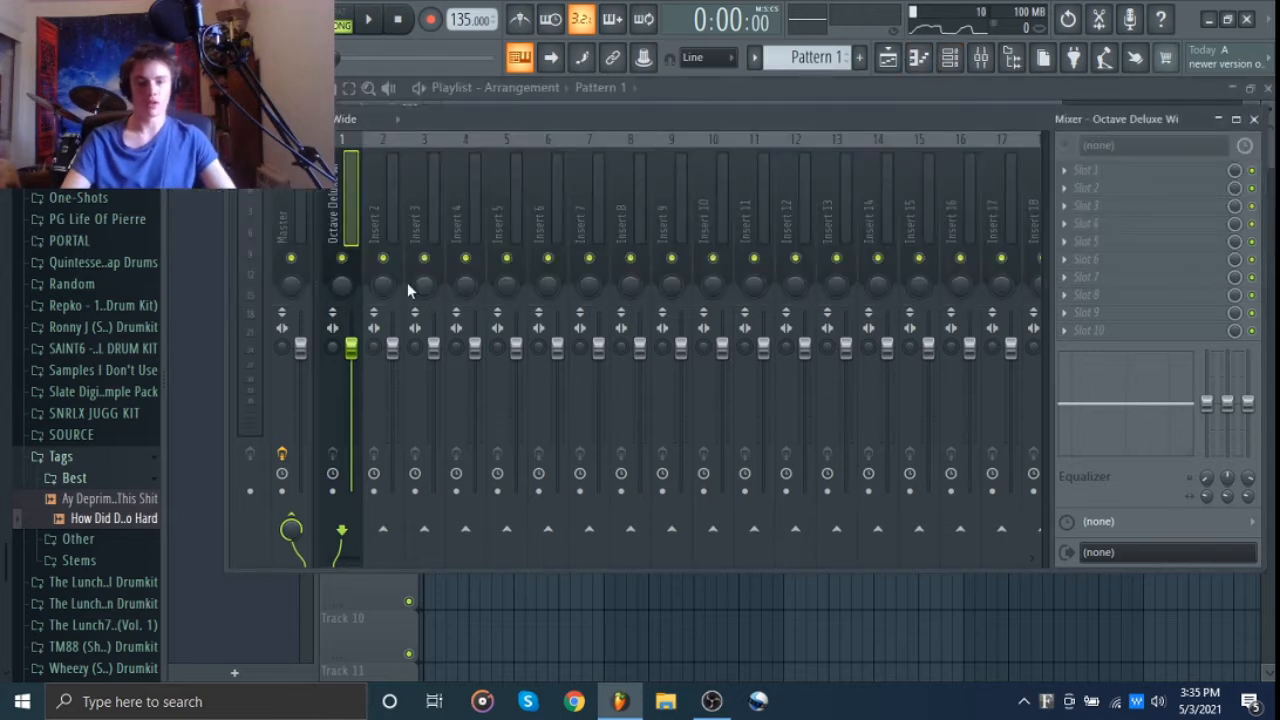
right_click(341, 258)
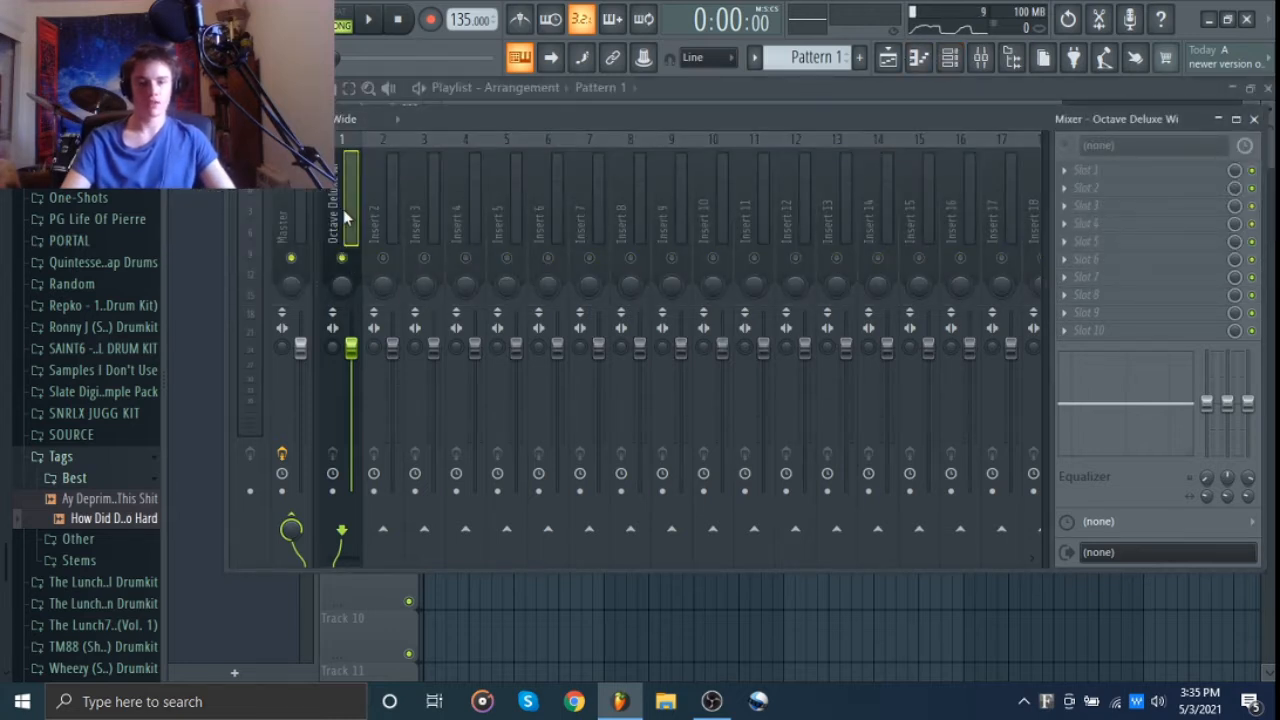
Arm the Octave Deluxe Wi mixer track, render it to an audio clip in the playlist and close the mixer.
click(332, 490)
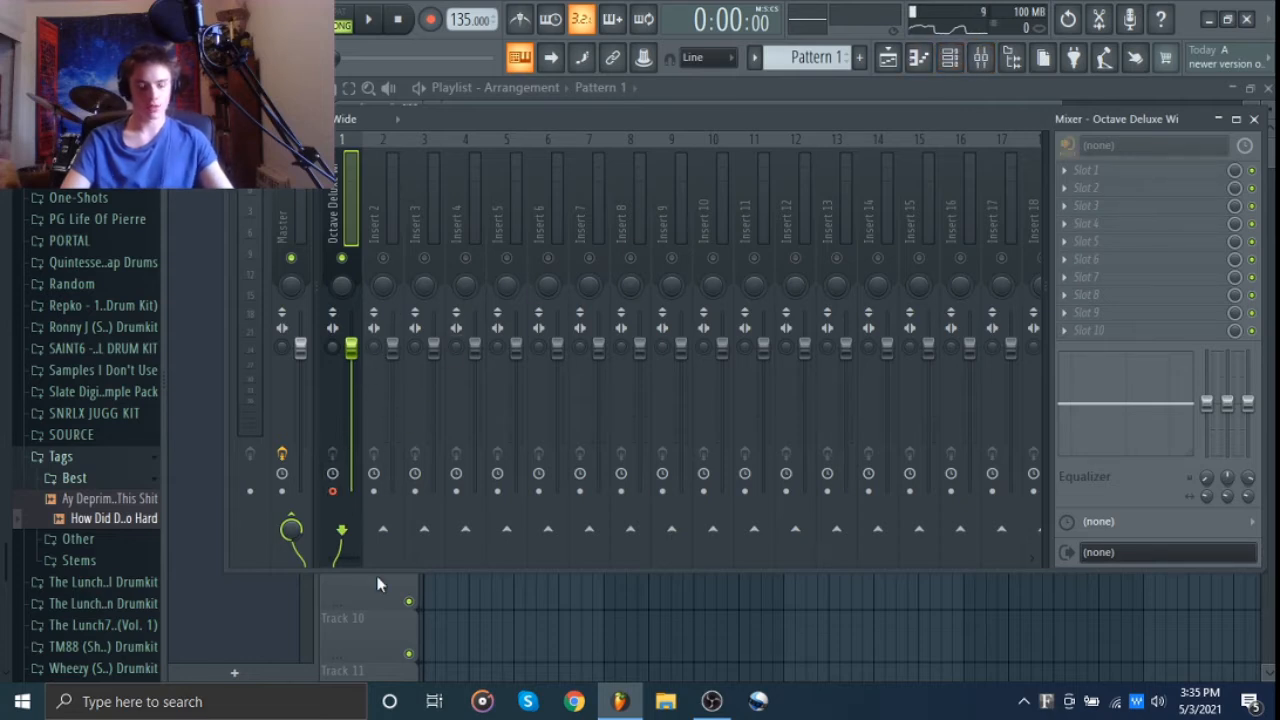
key(ctrl+alt+r)
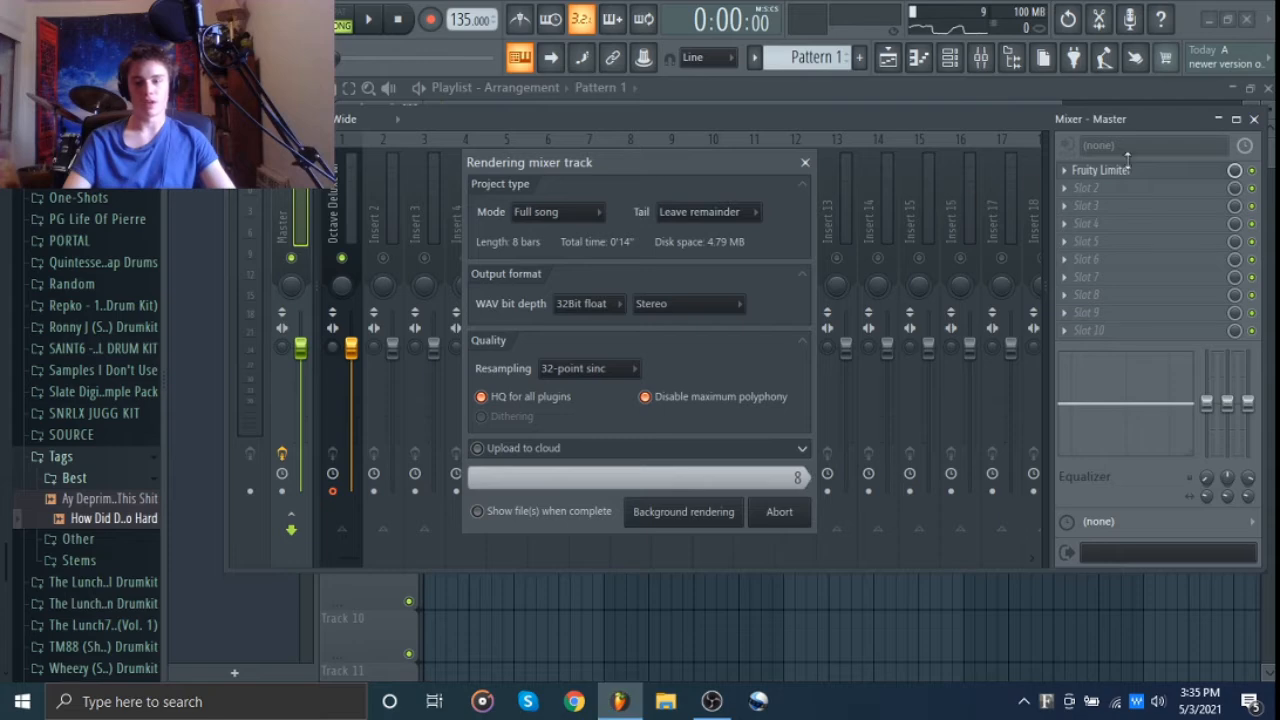
click(1256, 120)
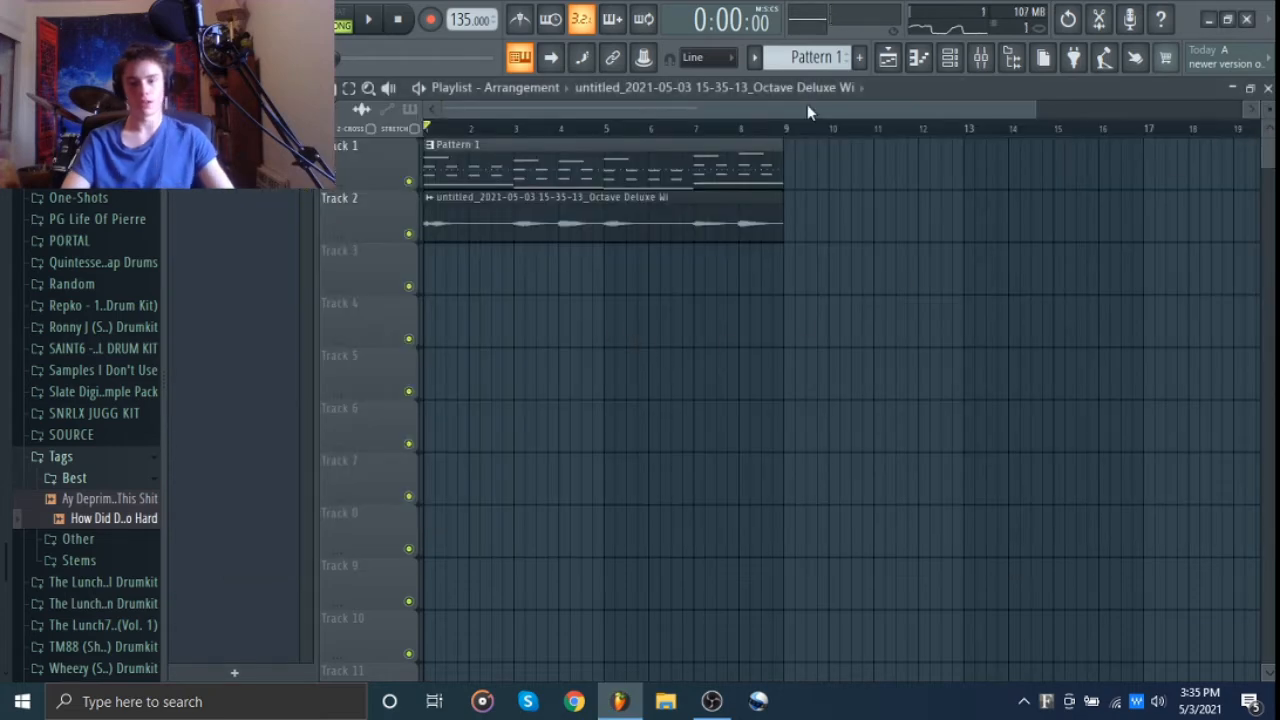
Delete the Octave Deluxe Wi instrument from the channel rack and close the rack.
click(949, 57)
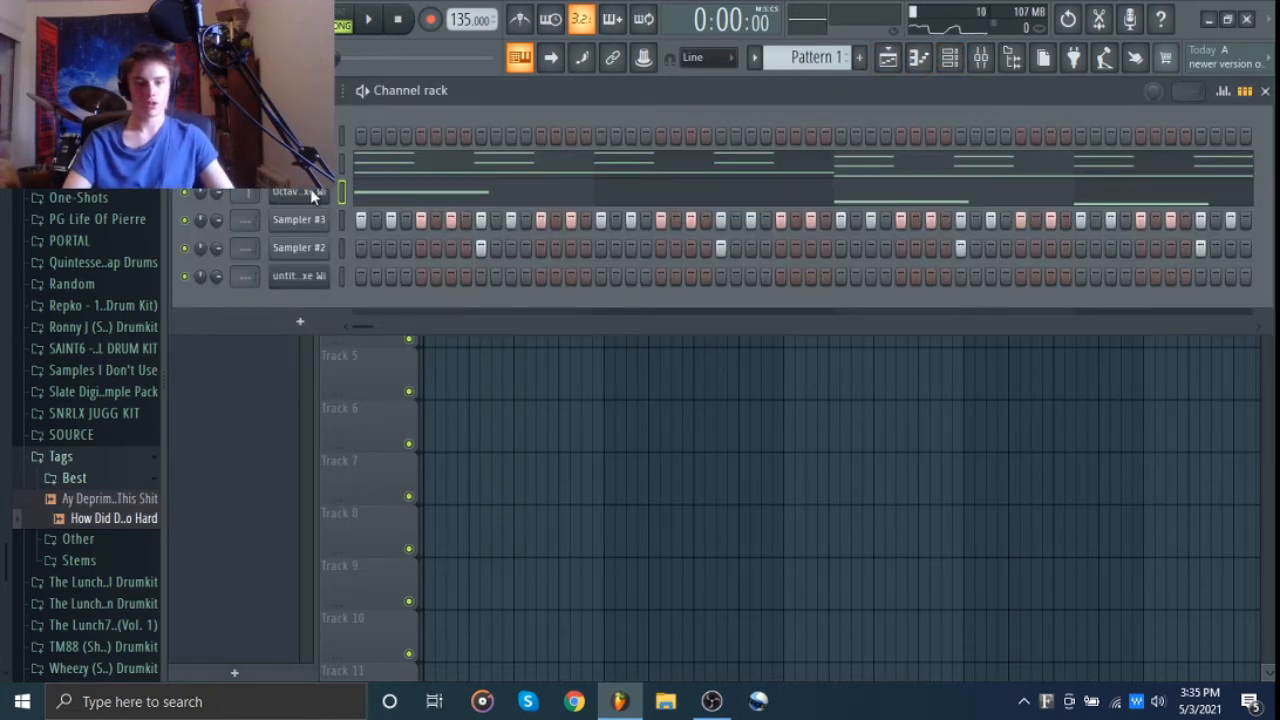
right_click(312, 195)
click(420, 376)
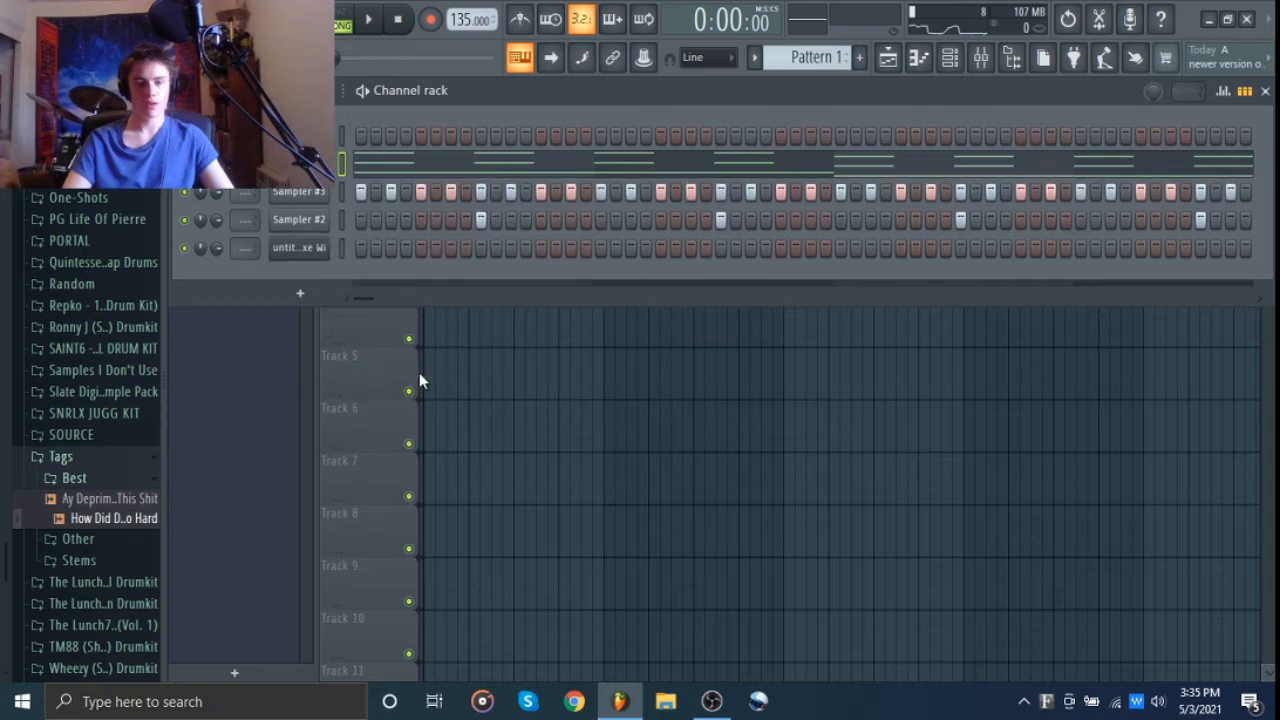
click(651, 419)
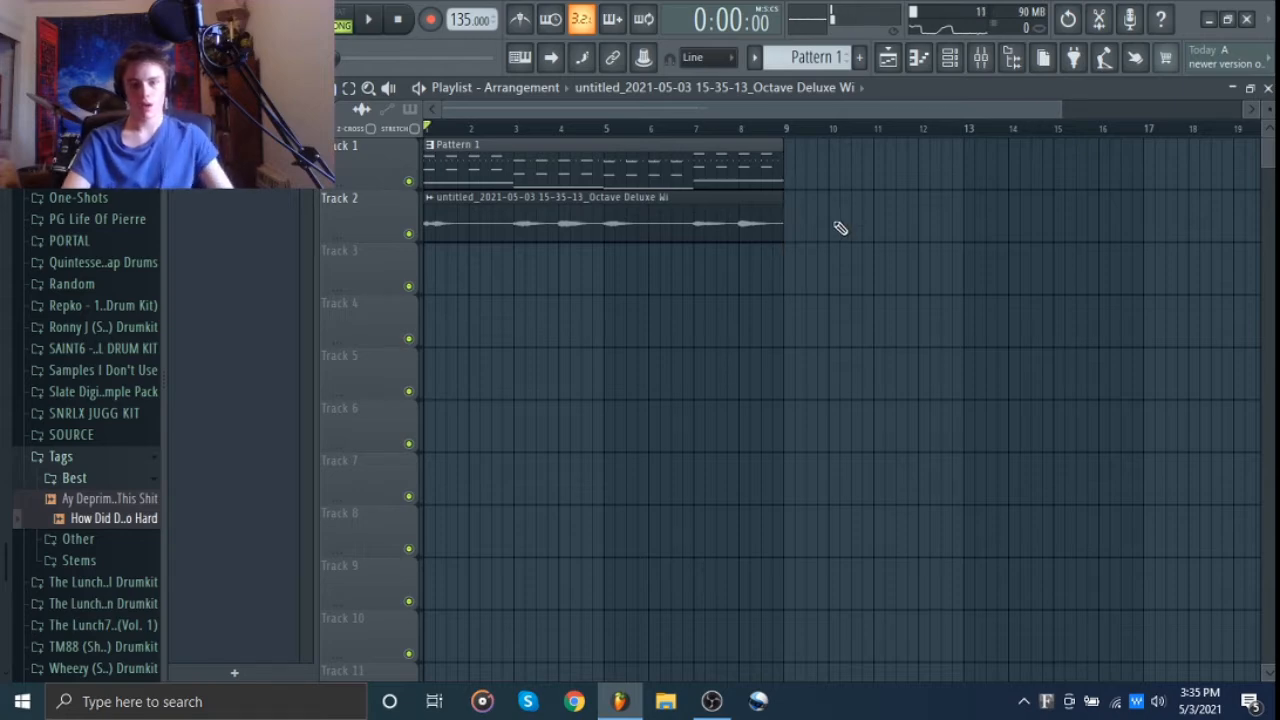
Add a Purity instrument using the Slow Synth preset Tremolo Signal and return to its piano roll.
click(950, 62)
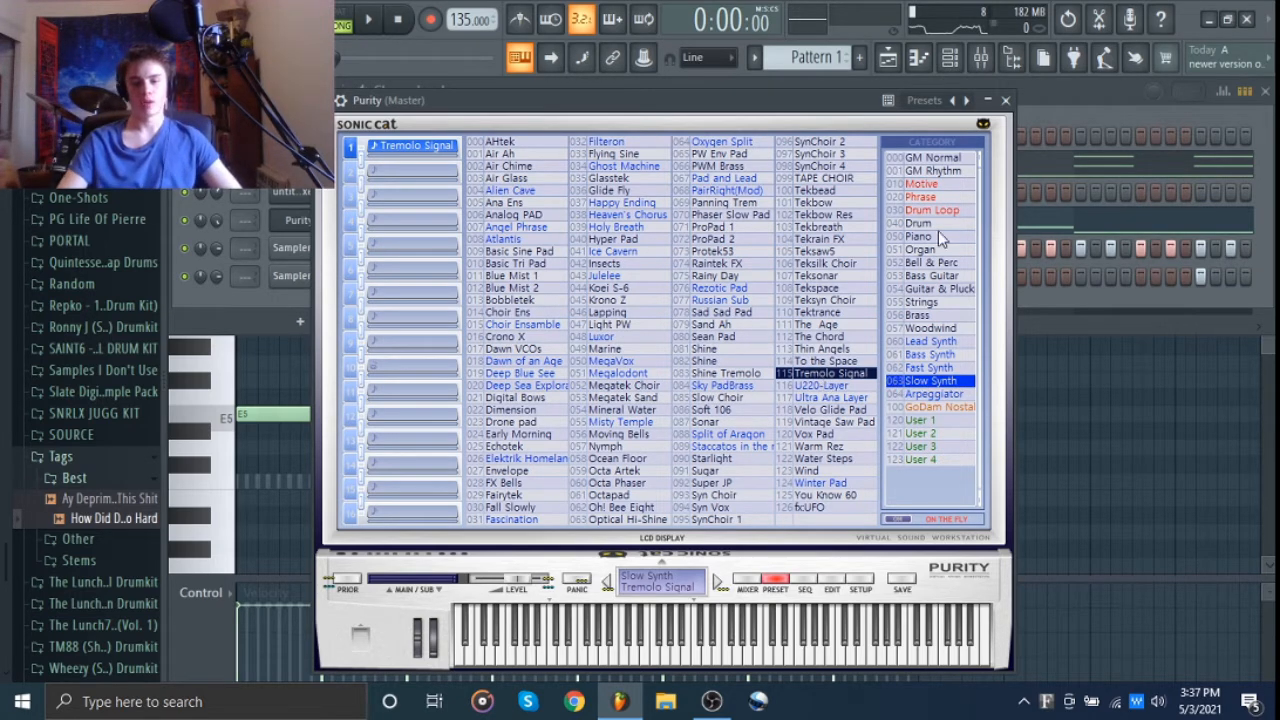
click(1005, 100)
click(1267, 87)
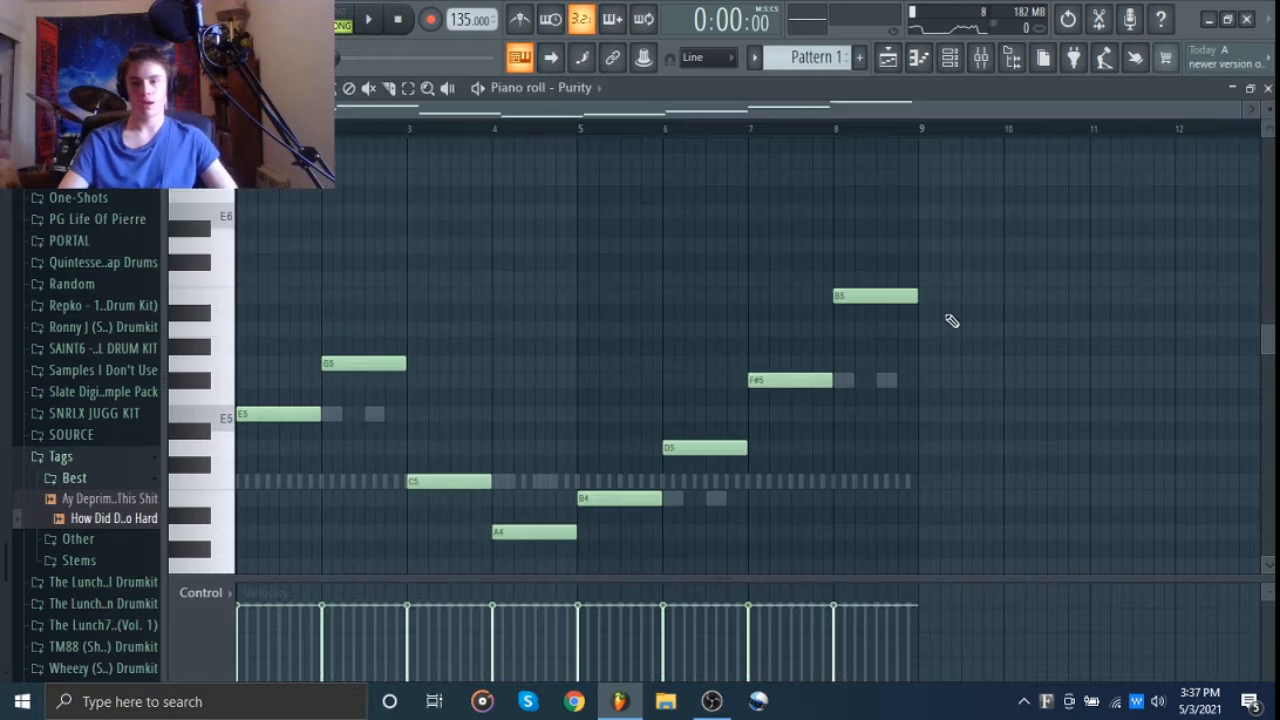
Play back the pattern with the Purity notes.
drag(310, 290, 1034, 558)
key(space)
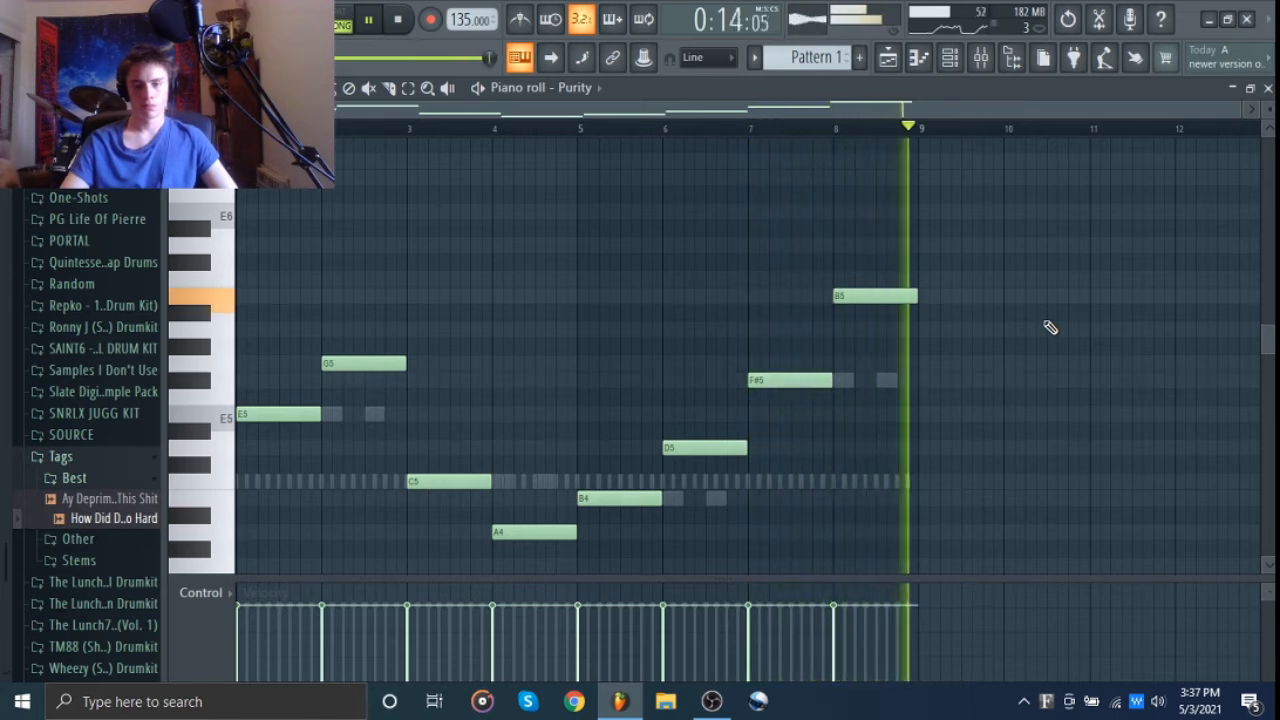
key(space)
Move the last Purity note in bar 8 down an octave to B4.
click(876, 300)
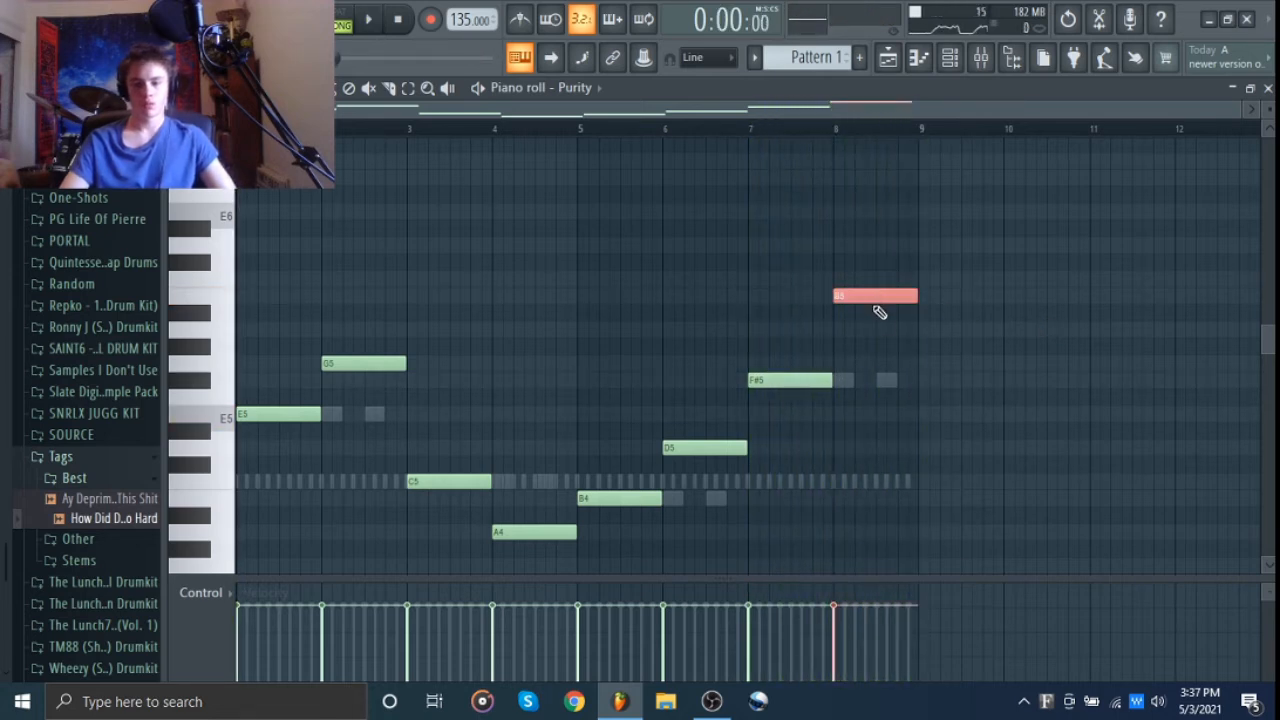
key(ctrl+Down)
click(886, 307)
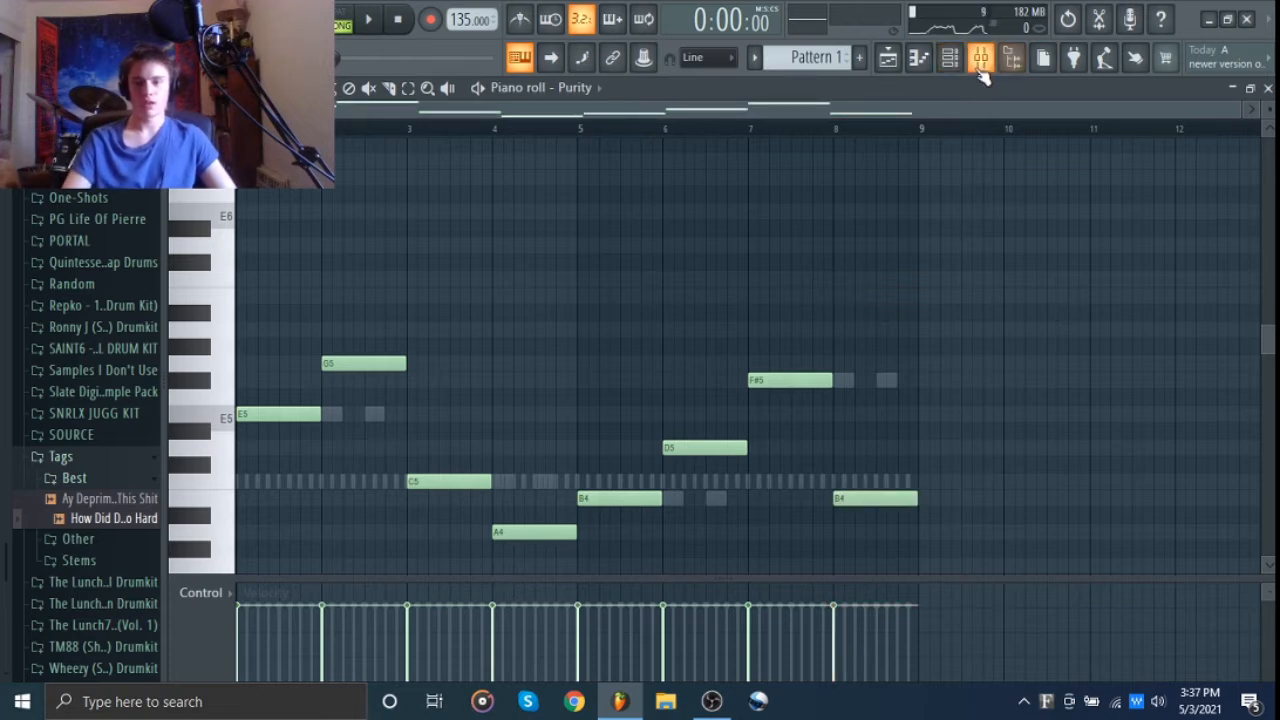
Add an Xpand!2 instrument to the channel rack and open its preset list.
click(950, 57)
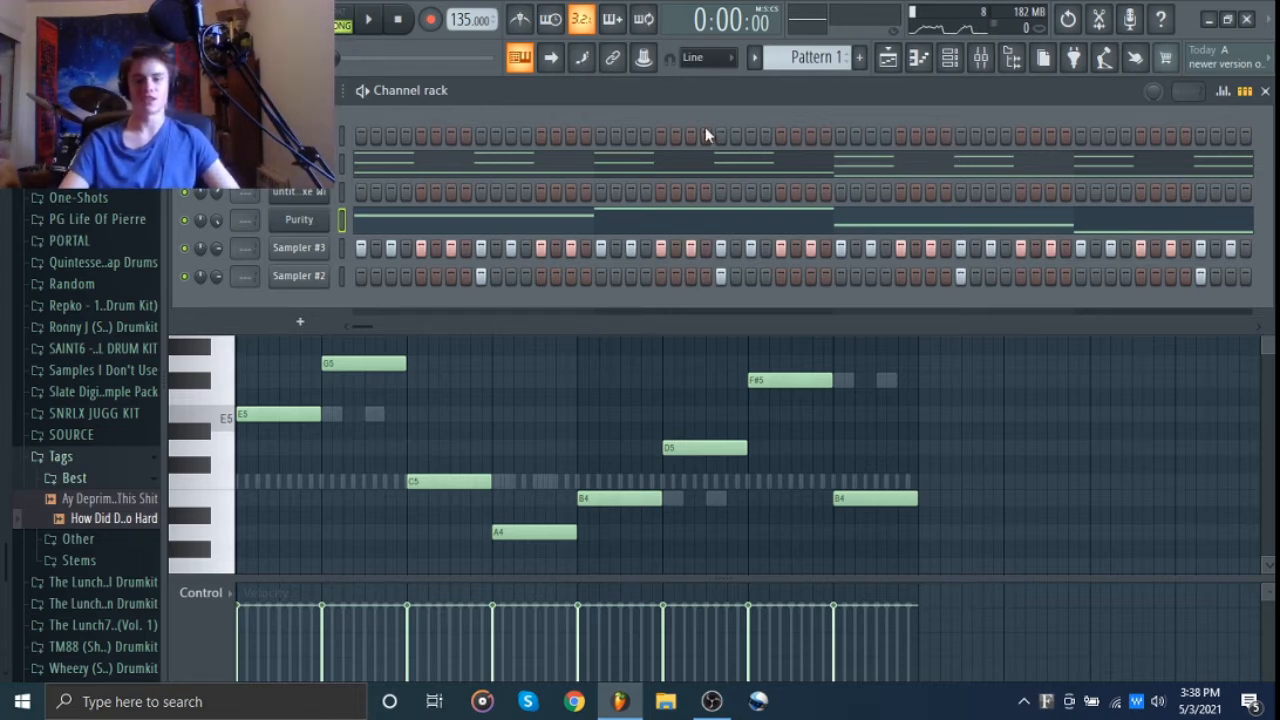
click(1266, 91)
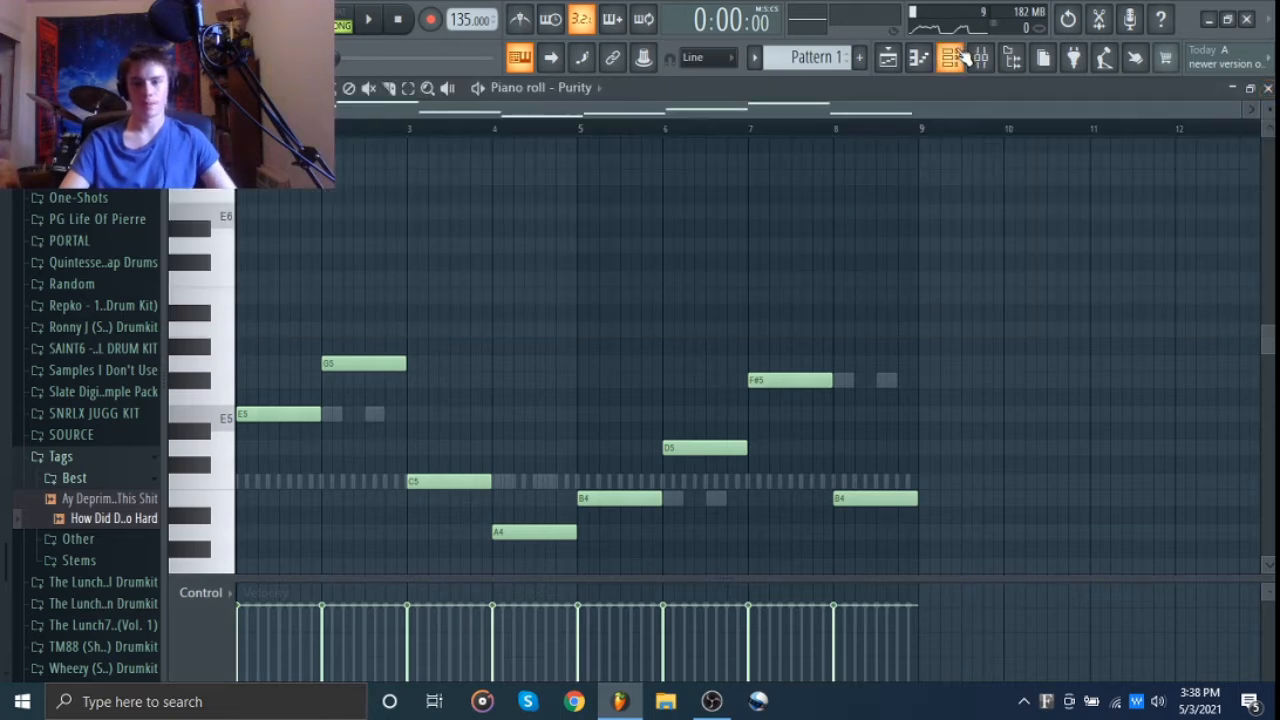
click(950, 57)
click(280, 320)
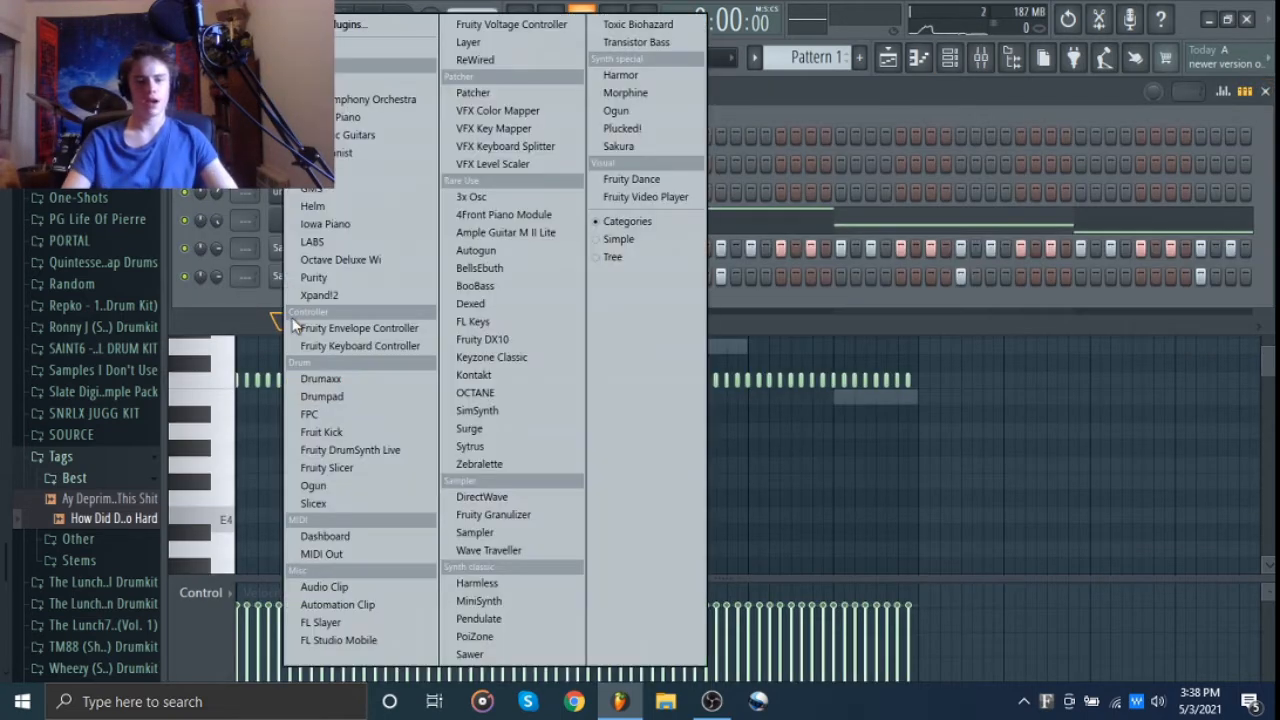
click(352, 296)
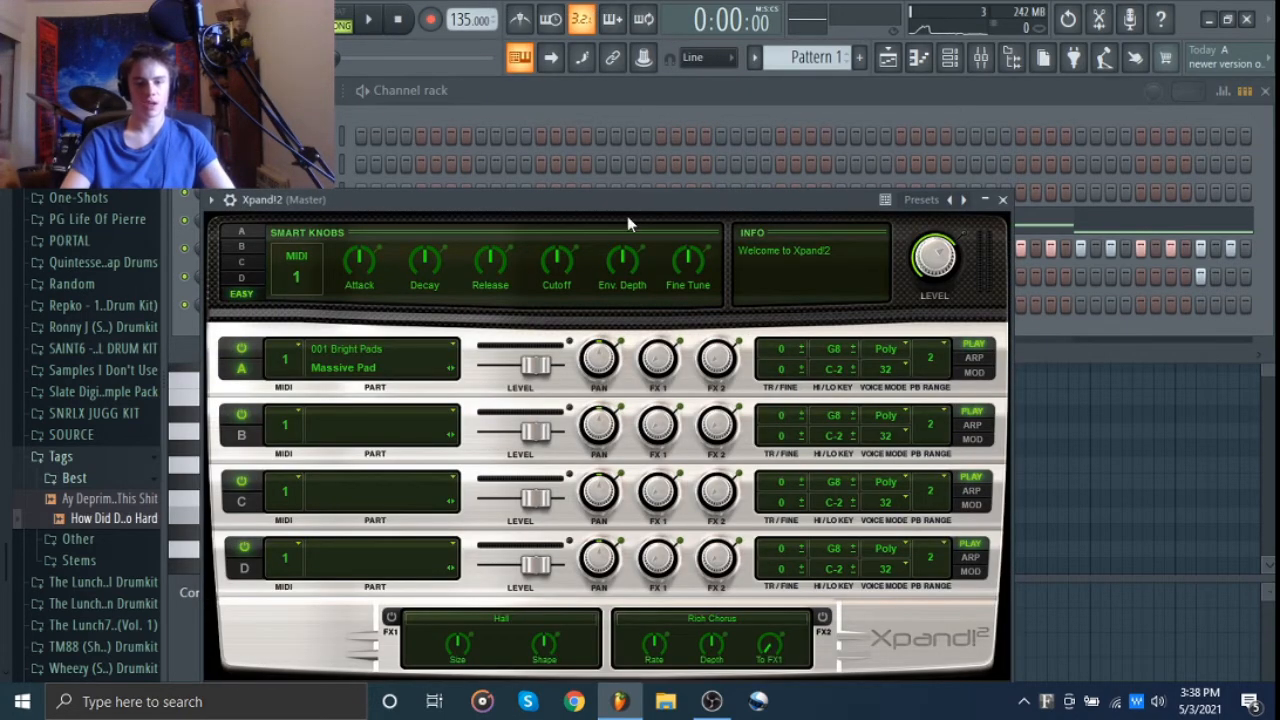
drag(630, 197, 637, 125)
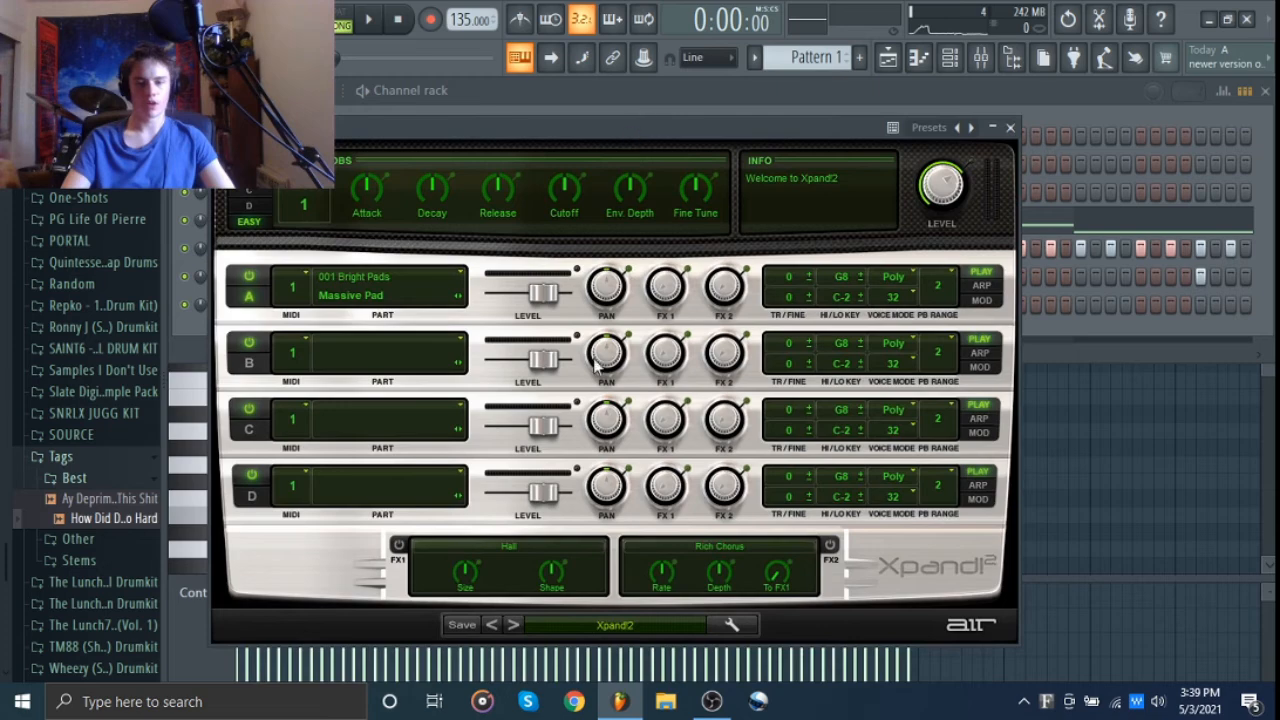
click(606, 626)
mouse_move(609, 398)
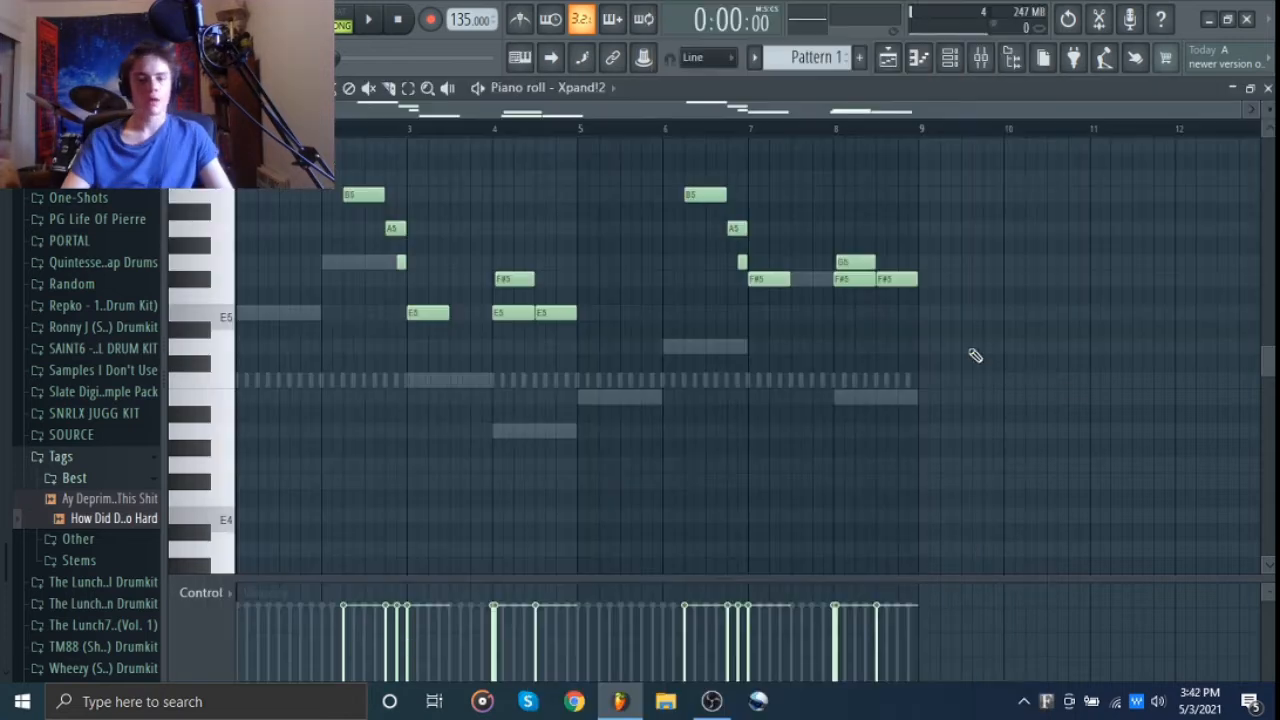
Select the Xpand!2 melody notes, deselect them and play back the pattern.
drag(1067, 387, 296, 172)
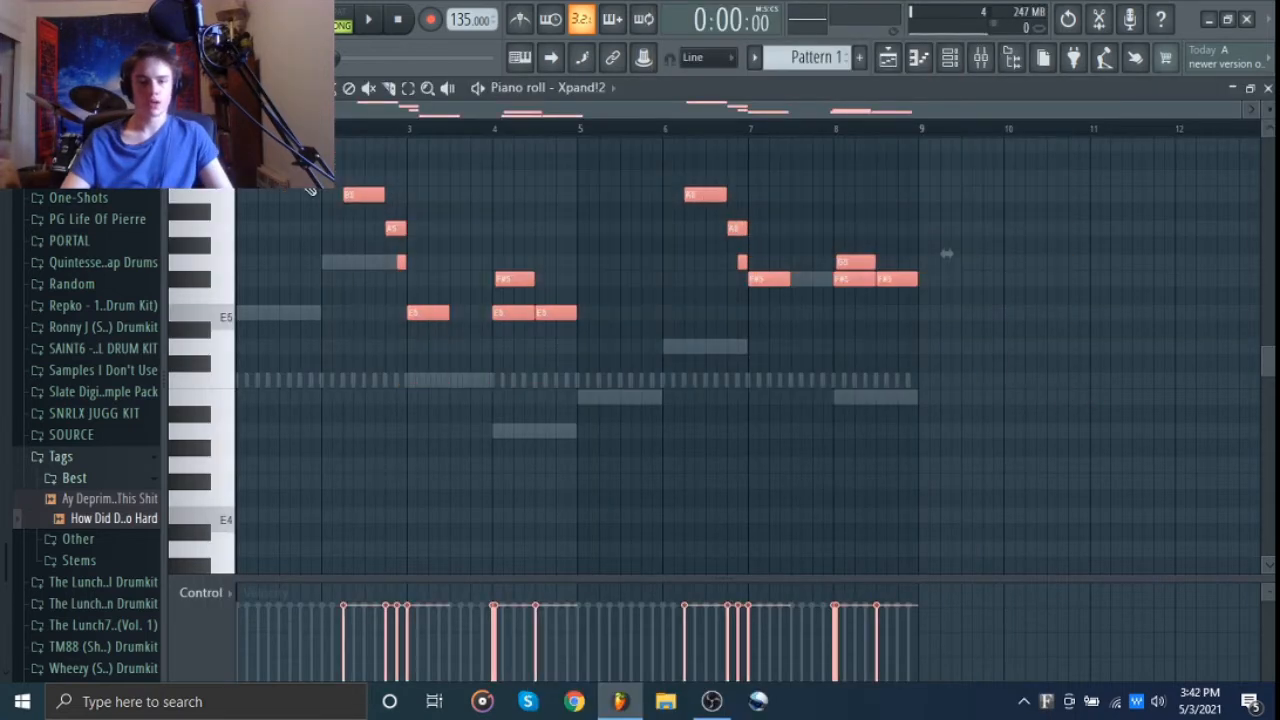
ctrl+click(512, 493)
key(space)
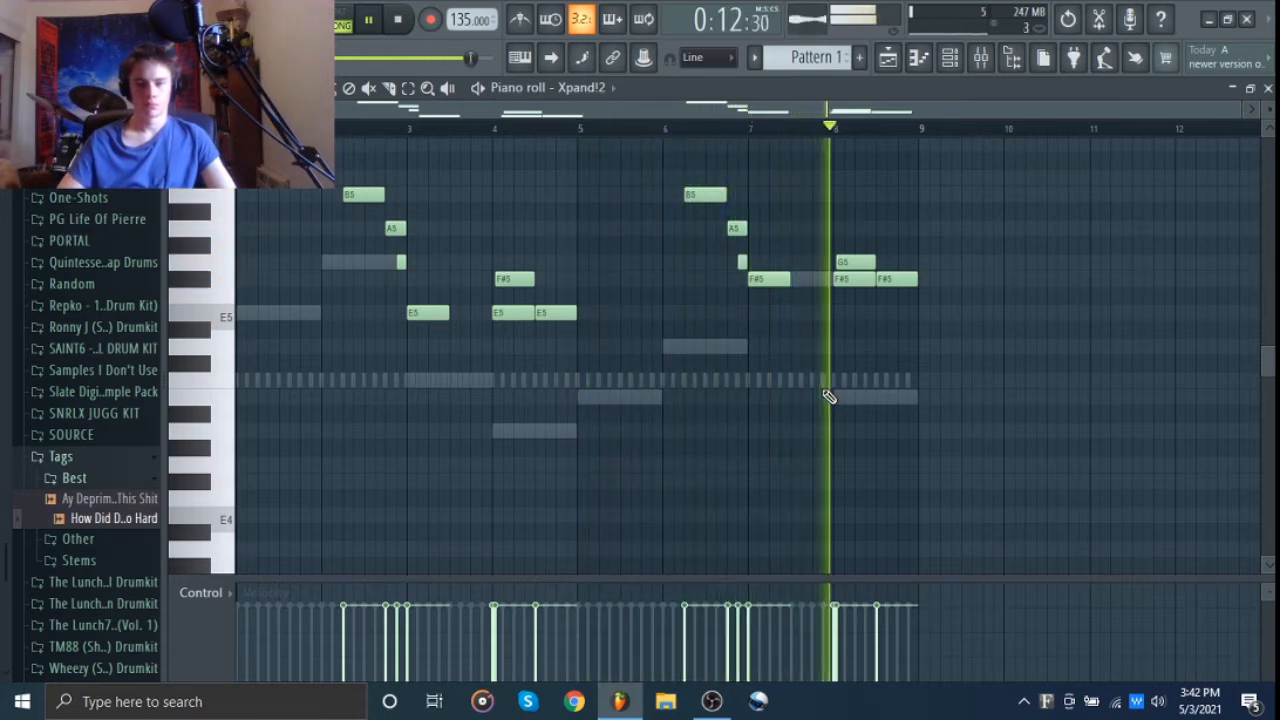
key(space)
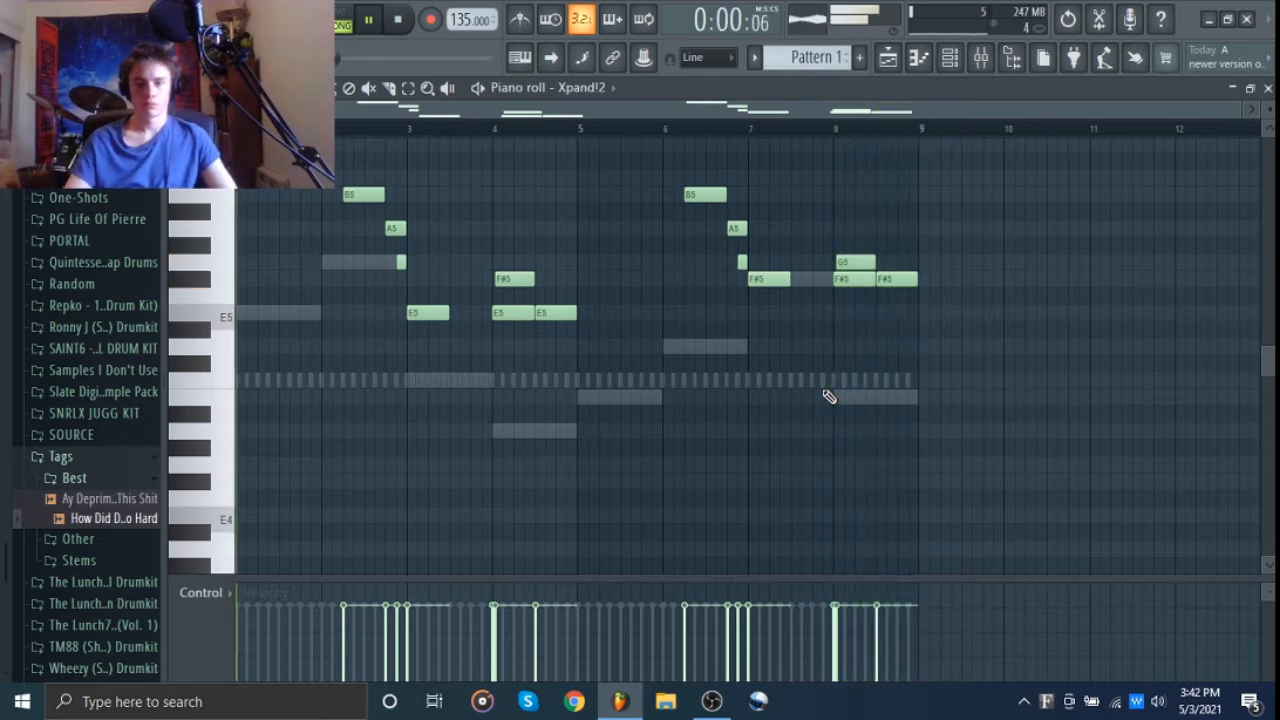
Collapse the Tags folder in the sample browser and expand the TM88 drumkit folder.
click(100, 481)
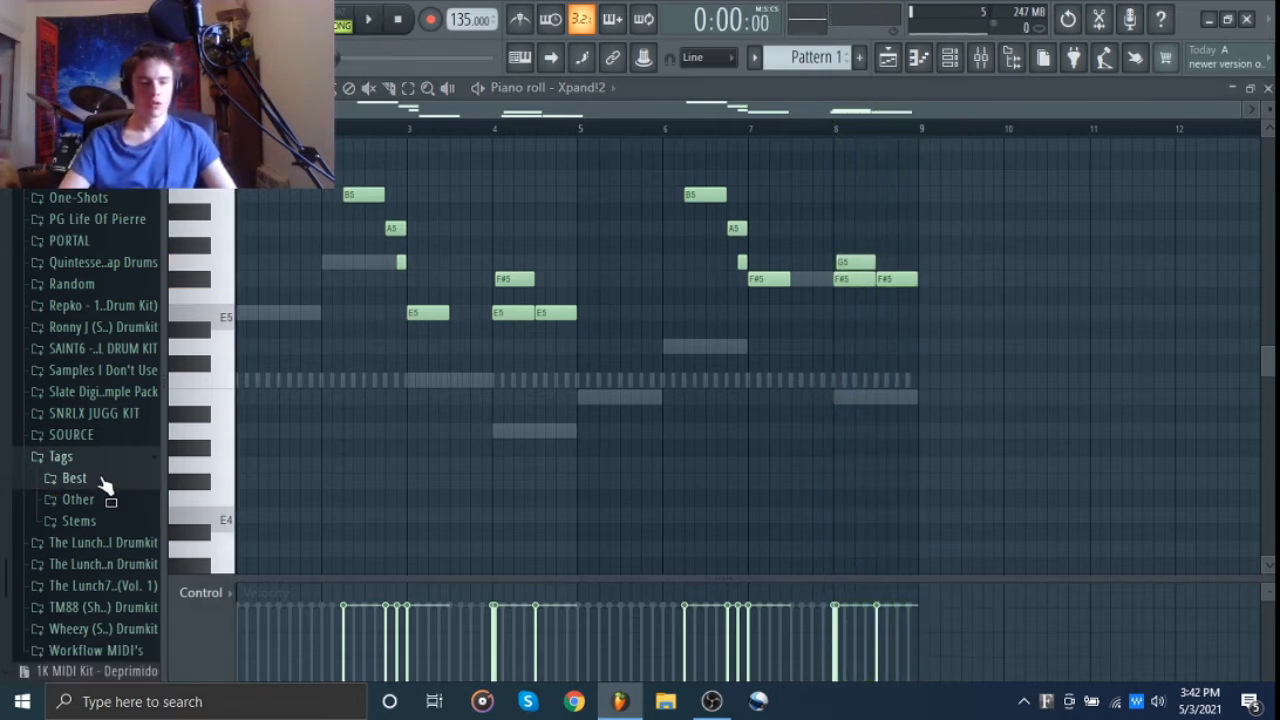
click(104, 458)
scroll(107, 430, up, 2)
scroll(103, 425, down, 2)
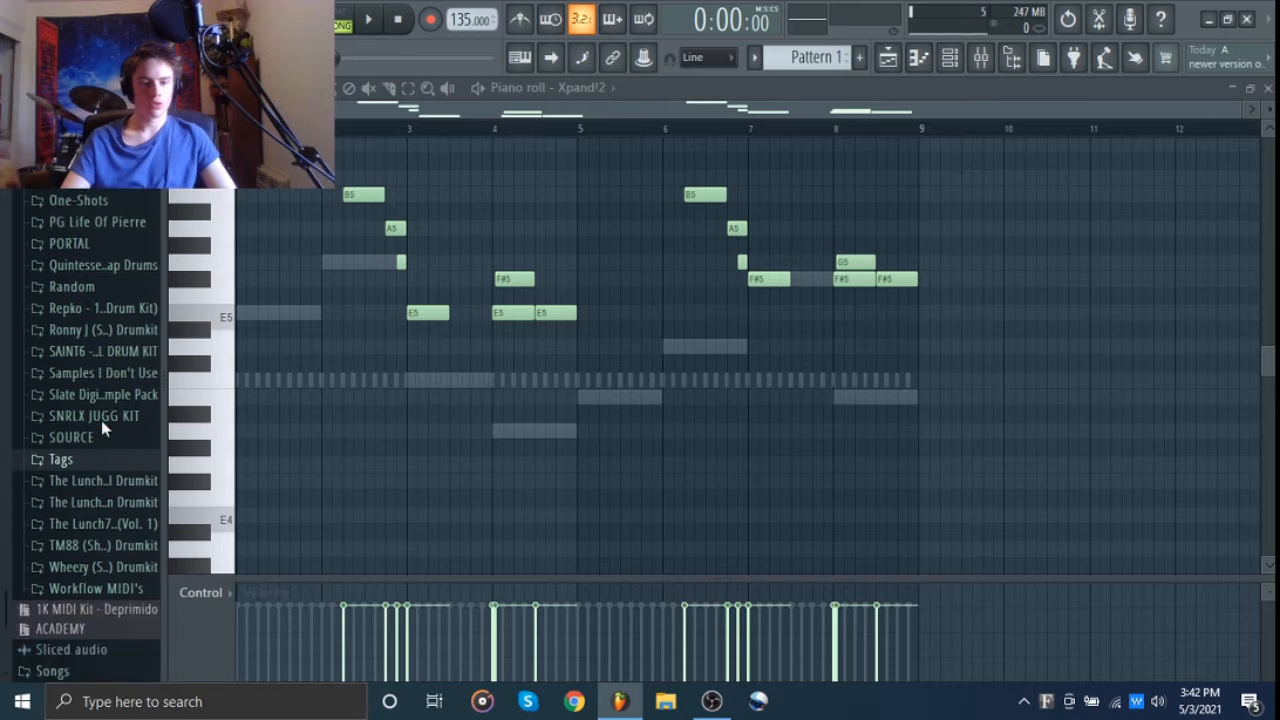
click(96, 545)
scroll(96, 553, down, 2)
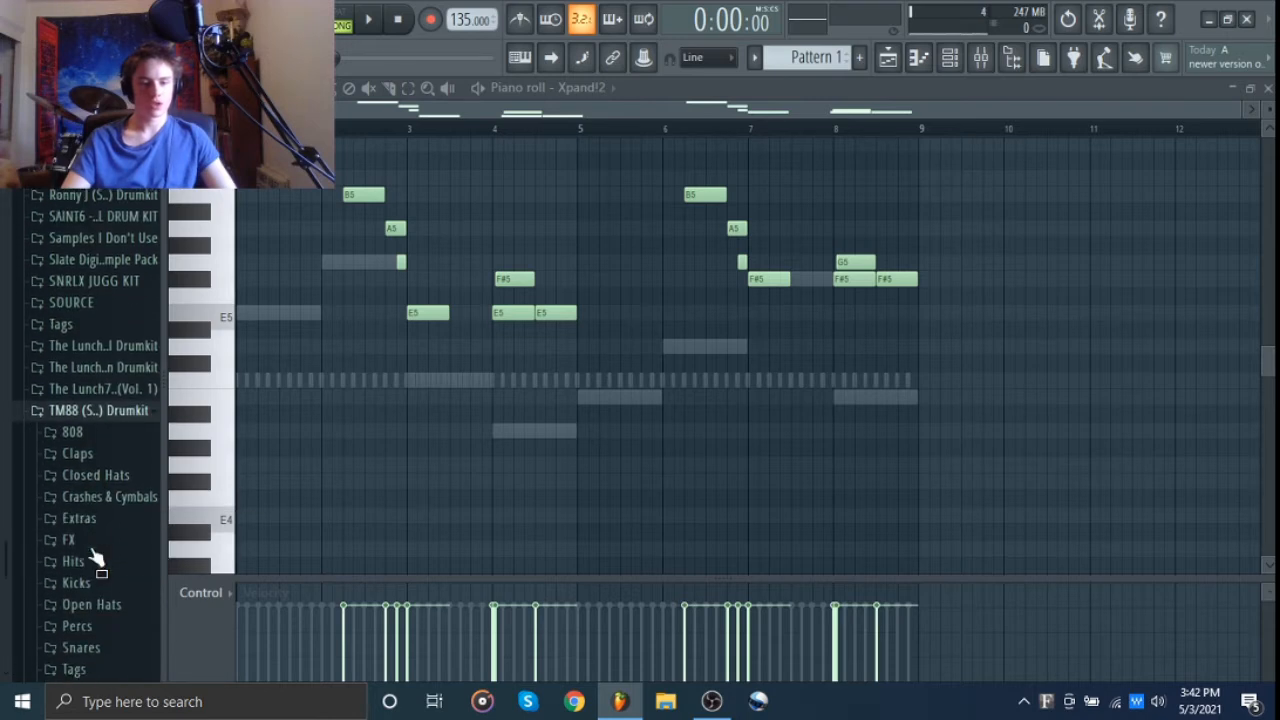
Load the Metro Boomin' Hi Hat sample from the TM88 kit's Closed Hats folder into the Sampler #3 channel.
click(100, 468)
scroll(88, 521, down, 3)
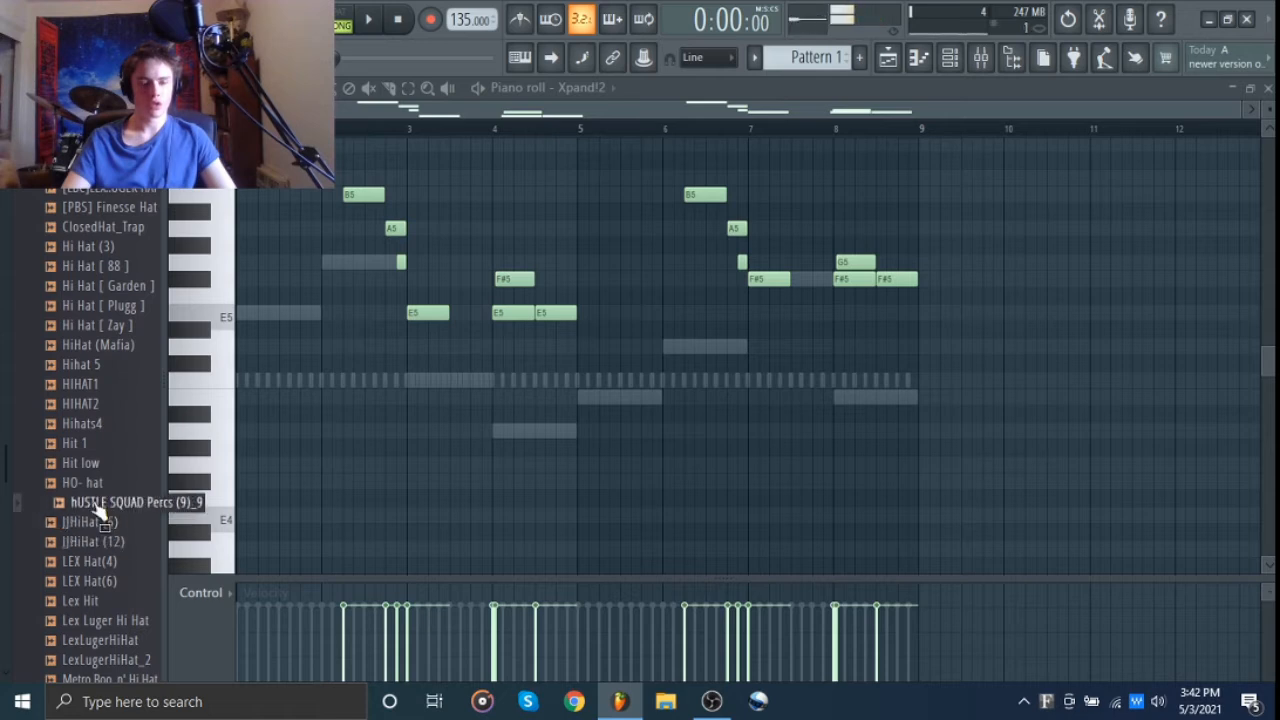
scroll(92, 506, down, 1)
scroll(92, 505, down, 4)
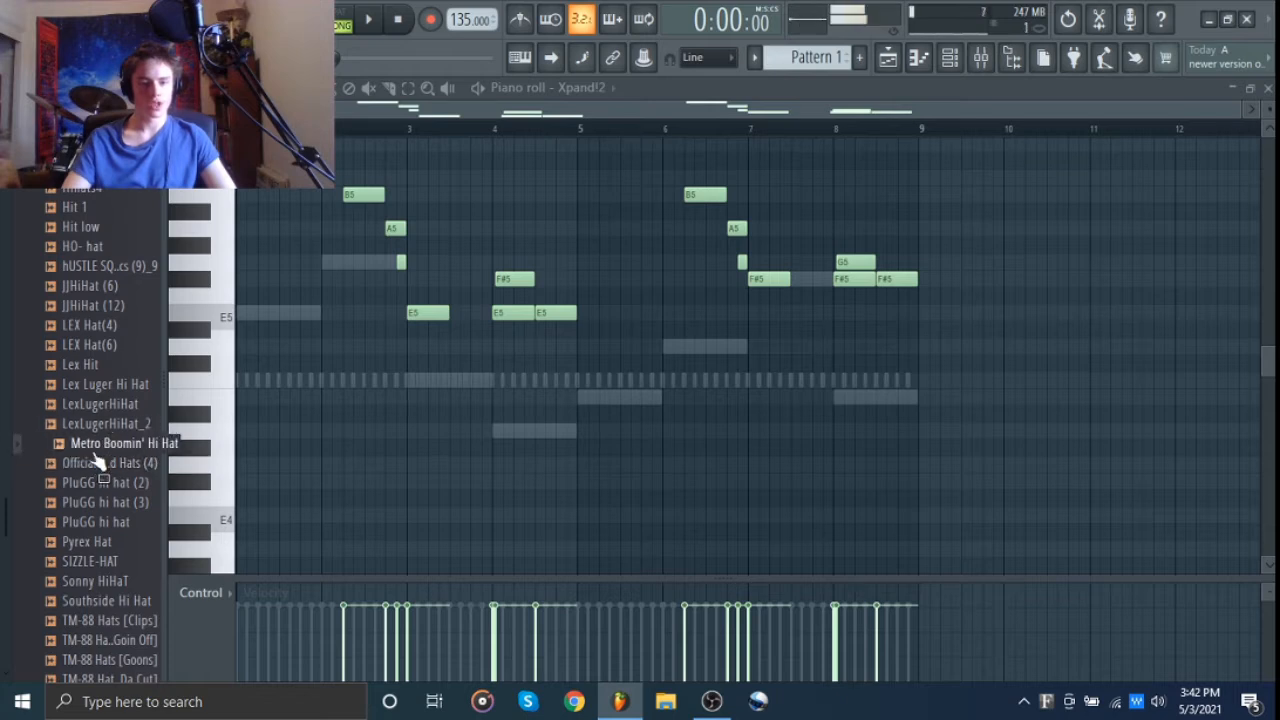
drag(97, 458, 298, 277)
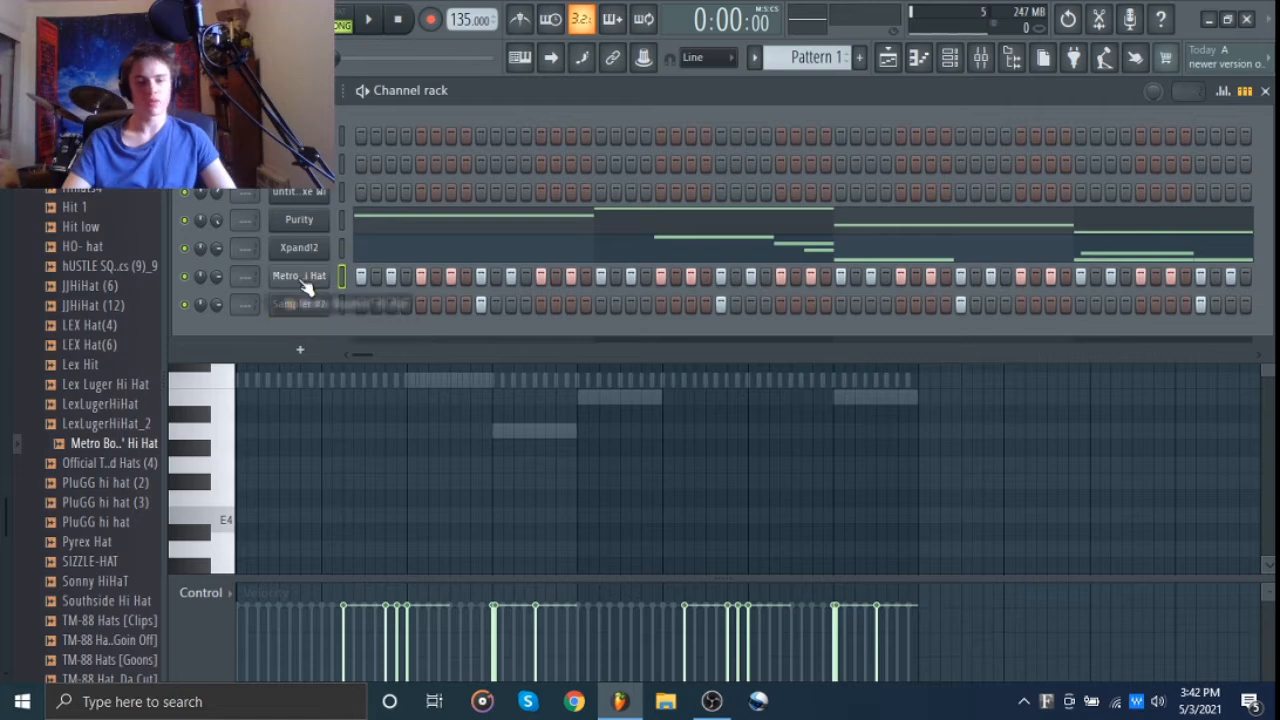
Open the Metro Boomin' Hi Hat channel's steps in the piano roll.
right_click(298, 277)
click(369, 276)
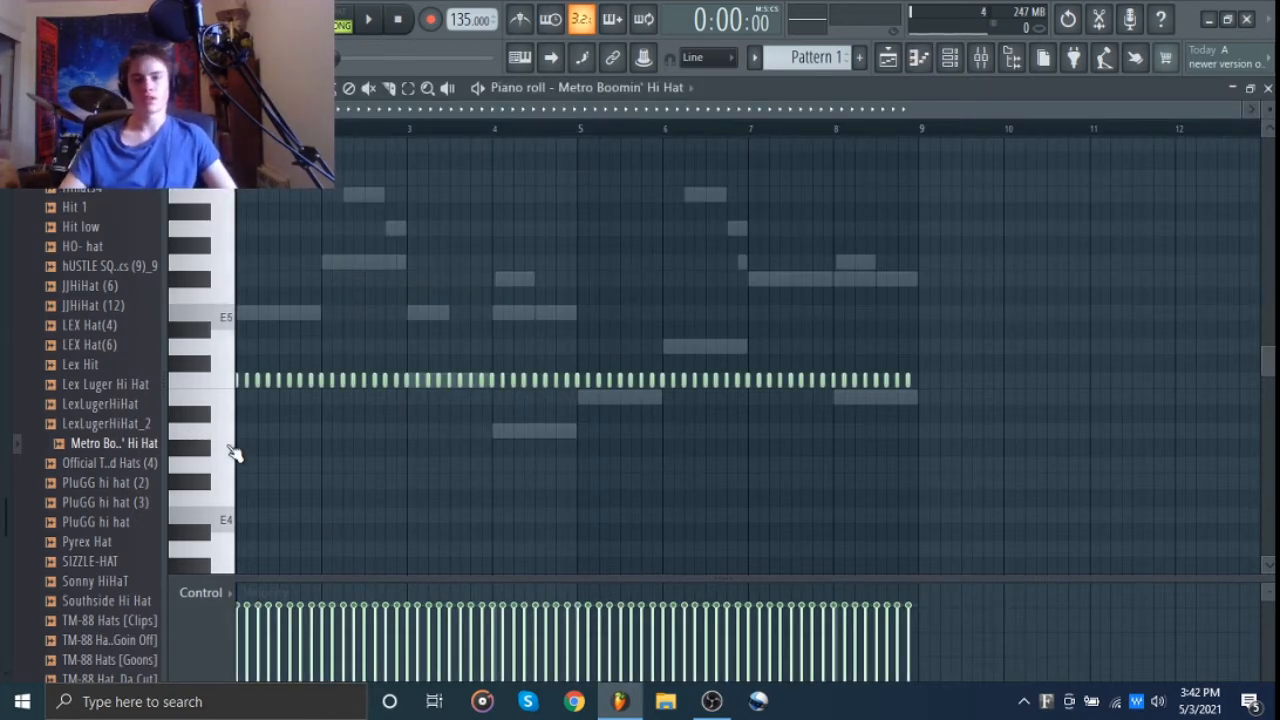
scroll(232, 453, up, 5)
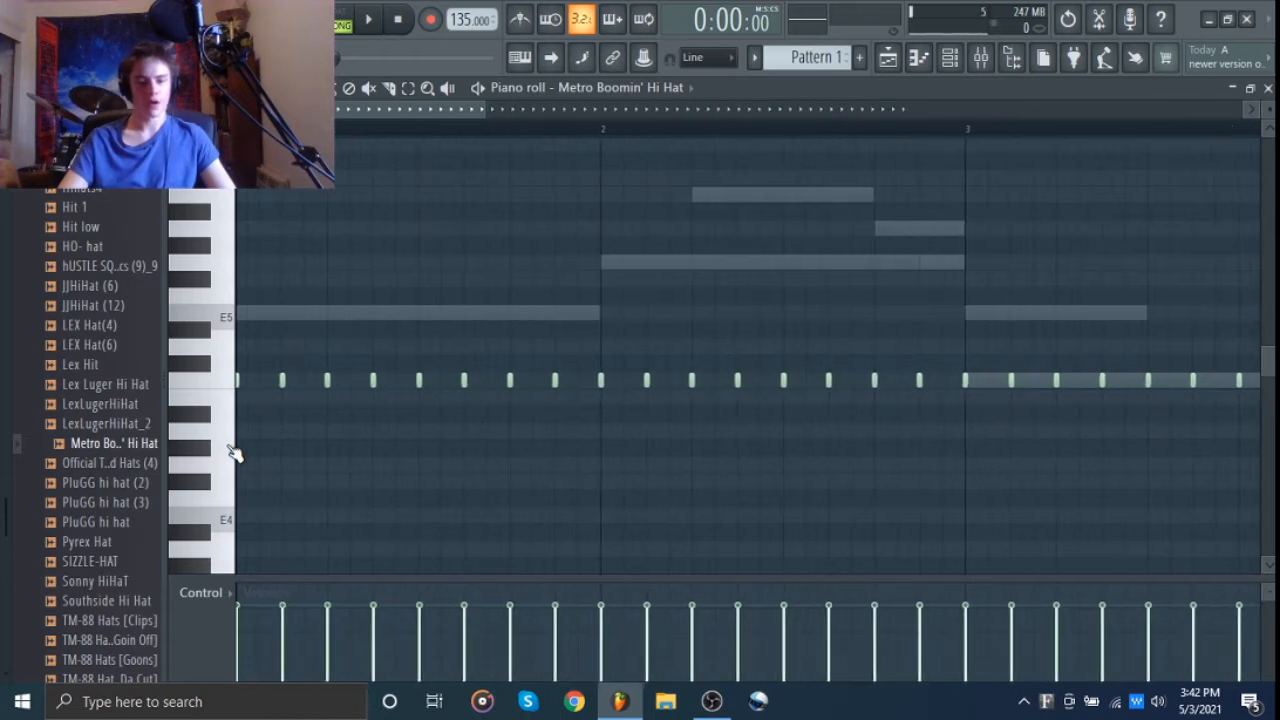
scroll(232, 453, down, 6)
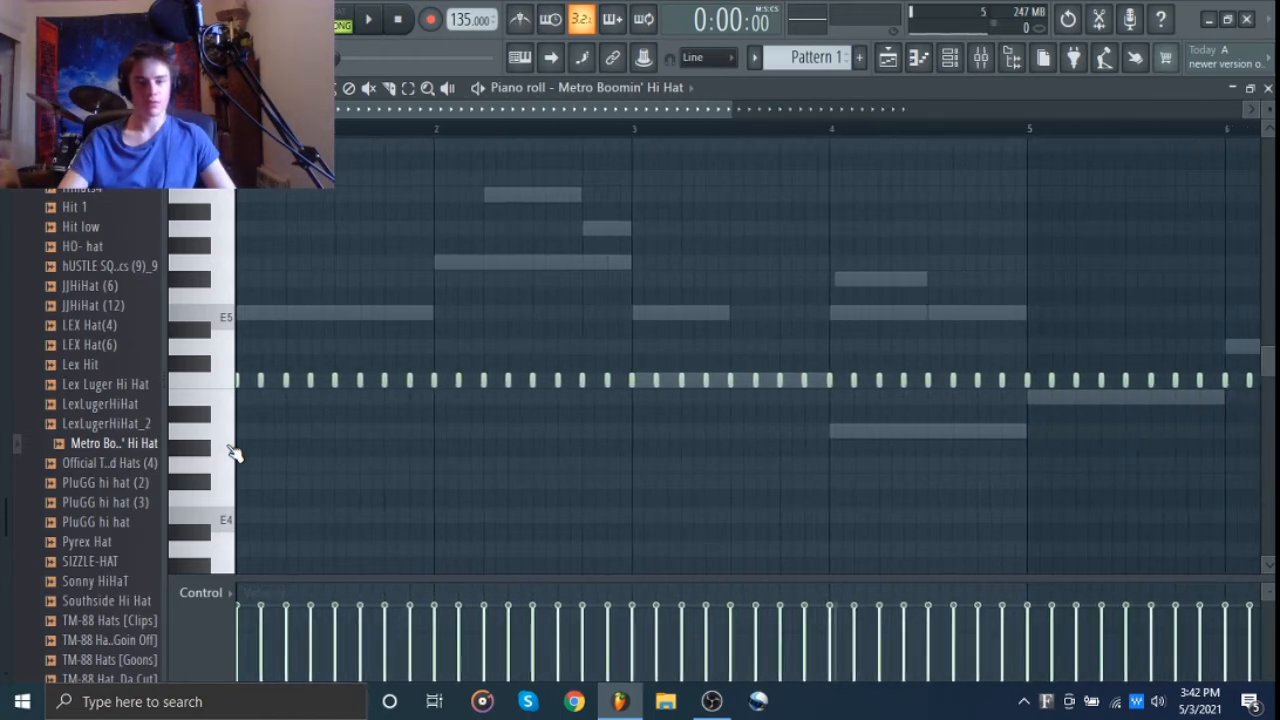
scroll(232, 453, up, 4)
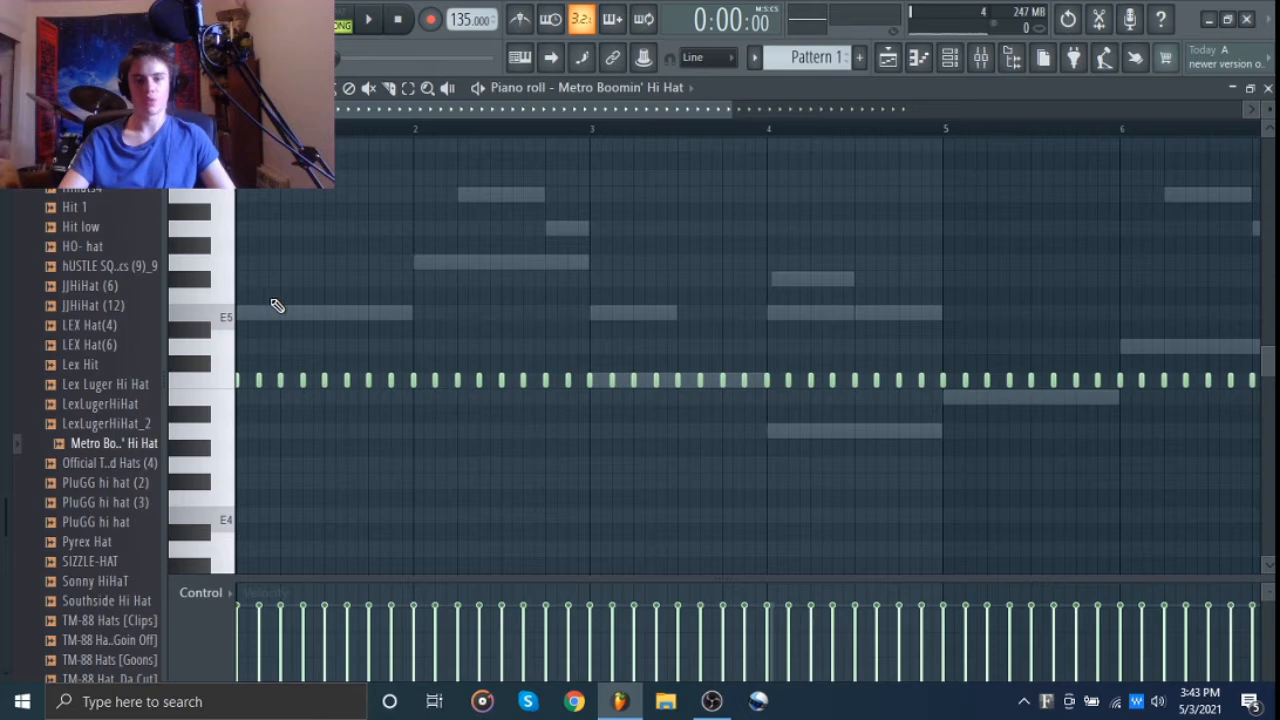
scroll(232, 364, up, 3)
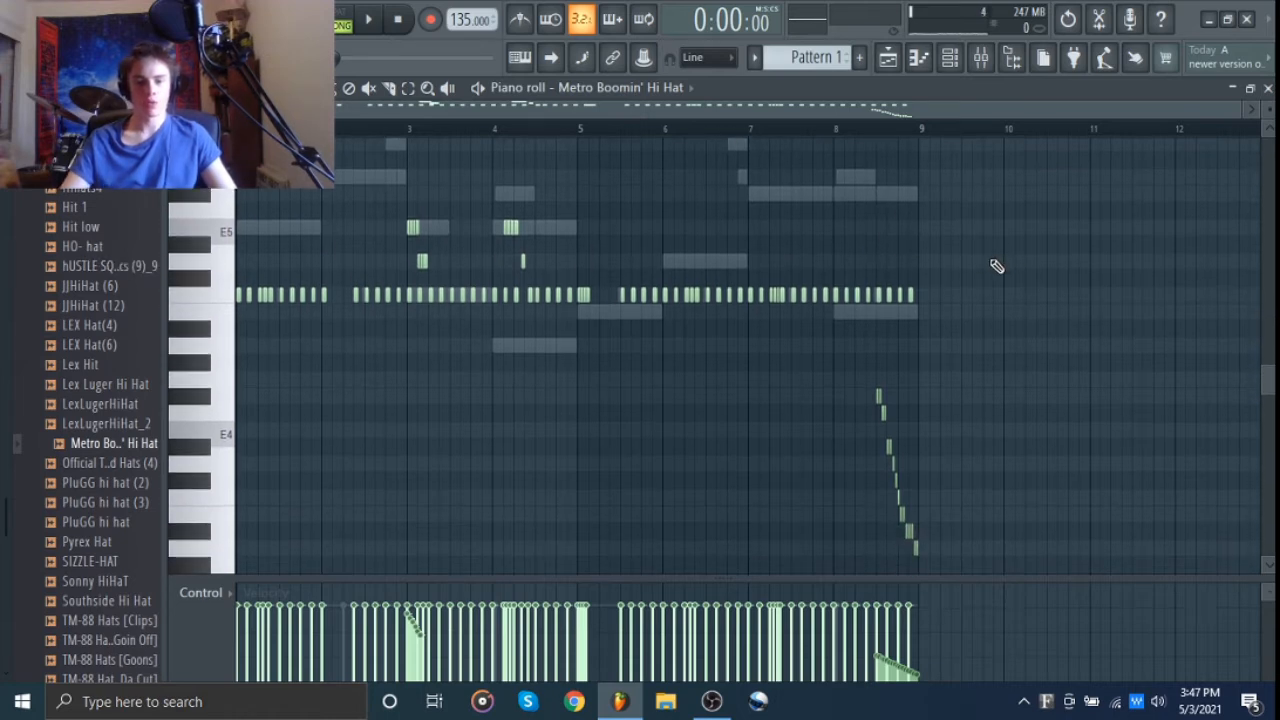
Play back the pattern with the hi-hat rolls and expand the TM88 kit's Claps folder in place of Closed Hats.
key(space)
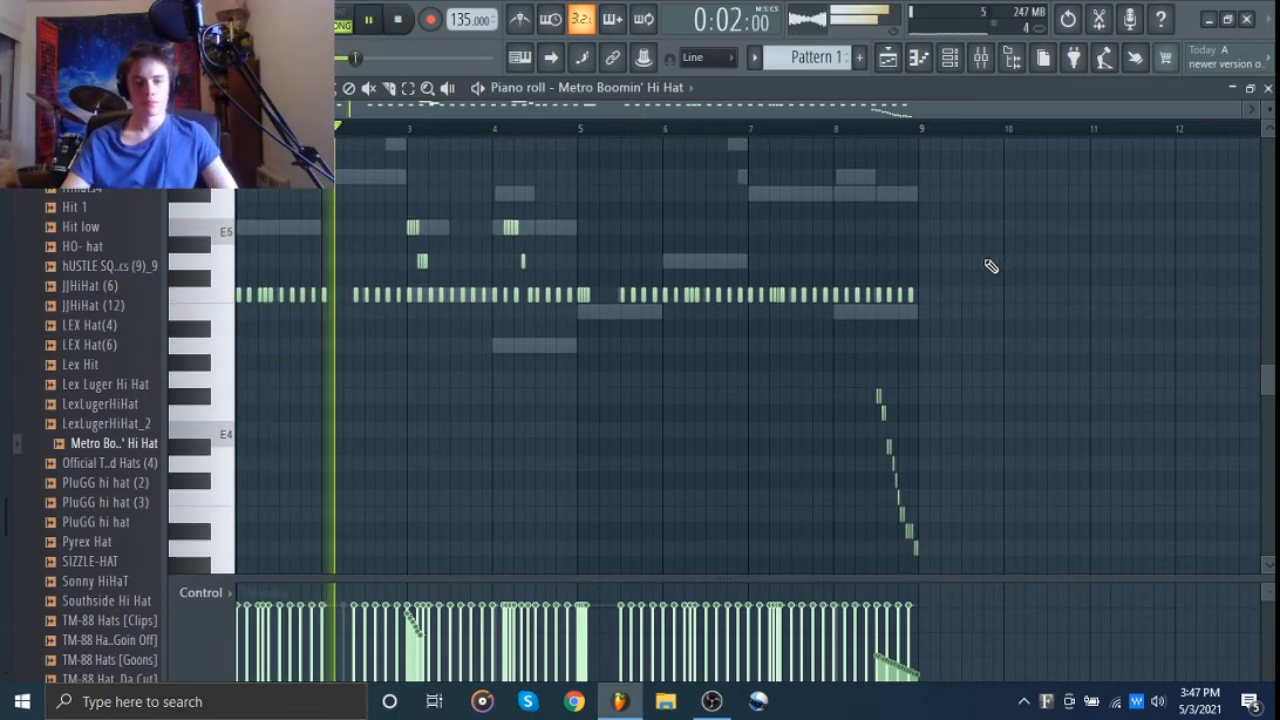
scroll(120, 355, up, 10)
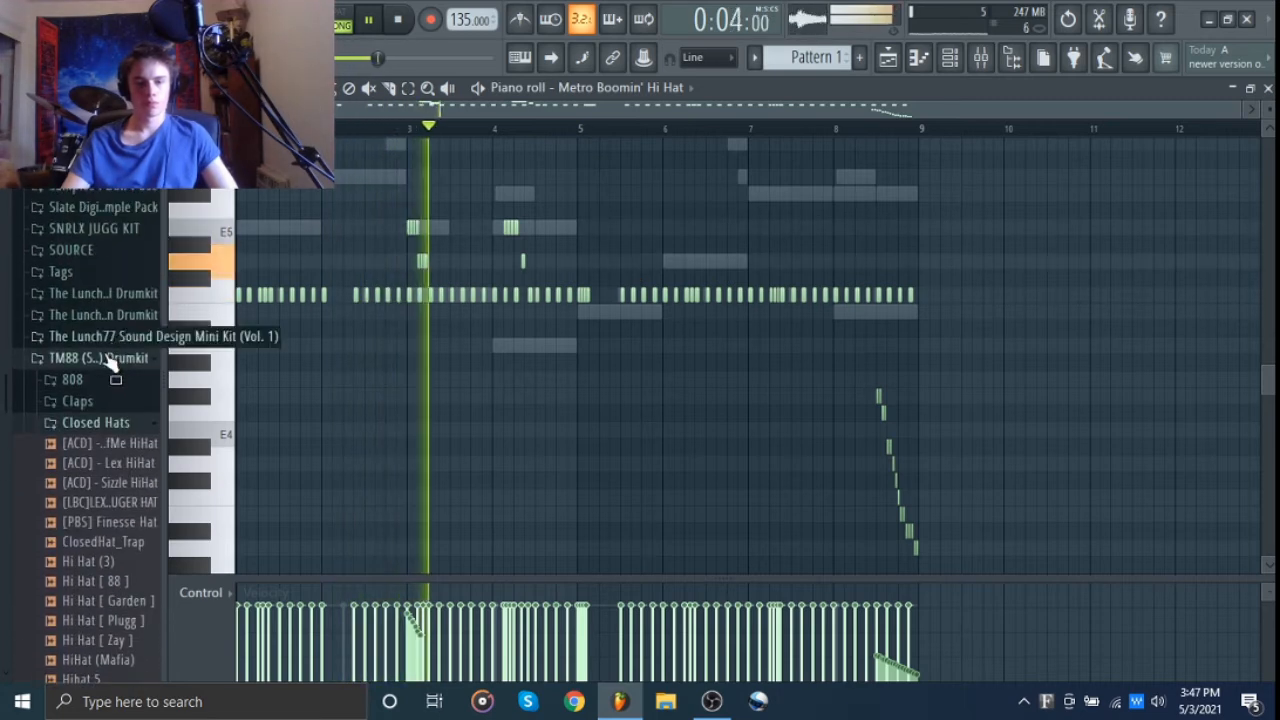
click(80, 422)
click(80, 401)
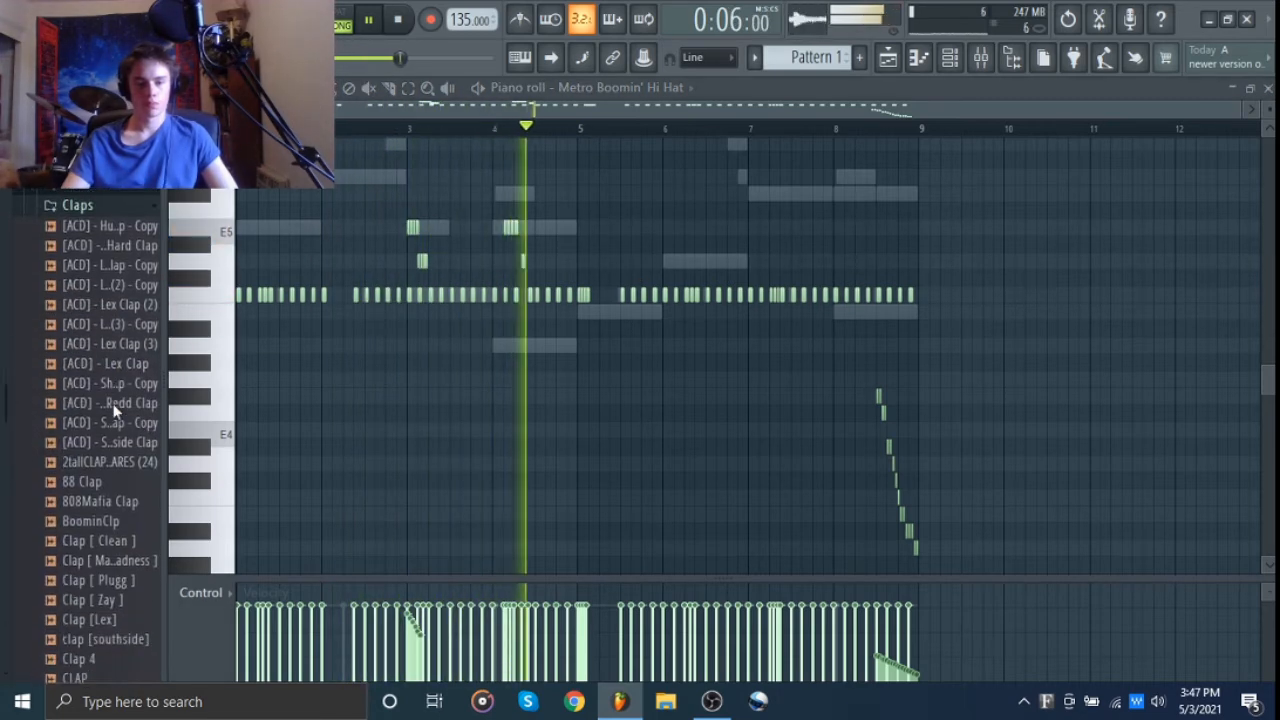
scroll(115, 410, down, 2)
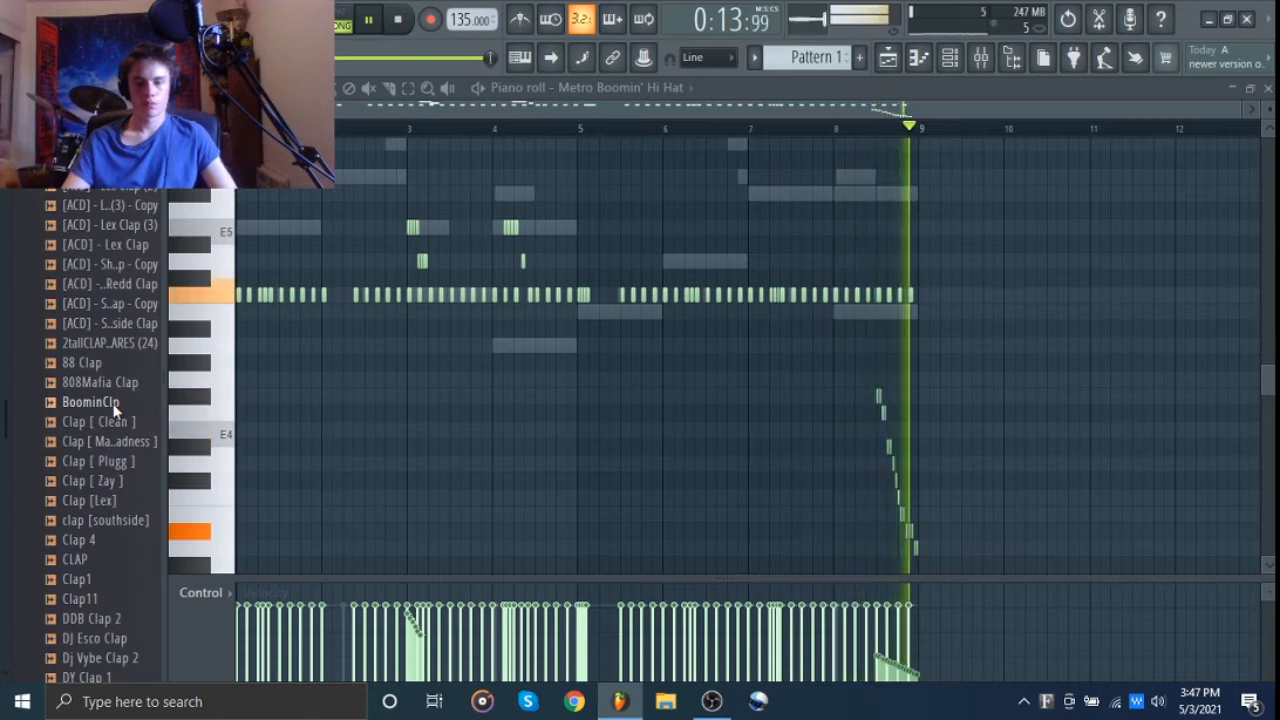
key(space)
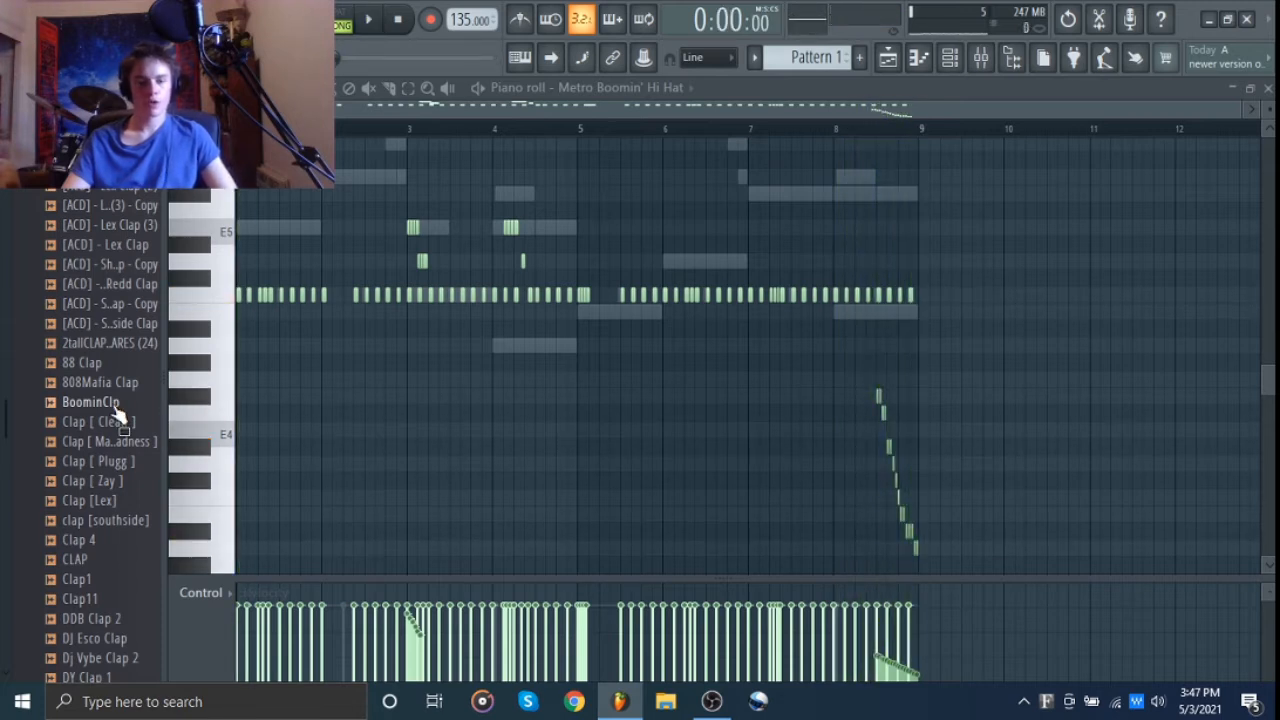
Audition several clap samples from the TM88 kit and load Clap [Lex] into a channel.
click(96, 422)
click(92, 442)
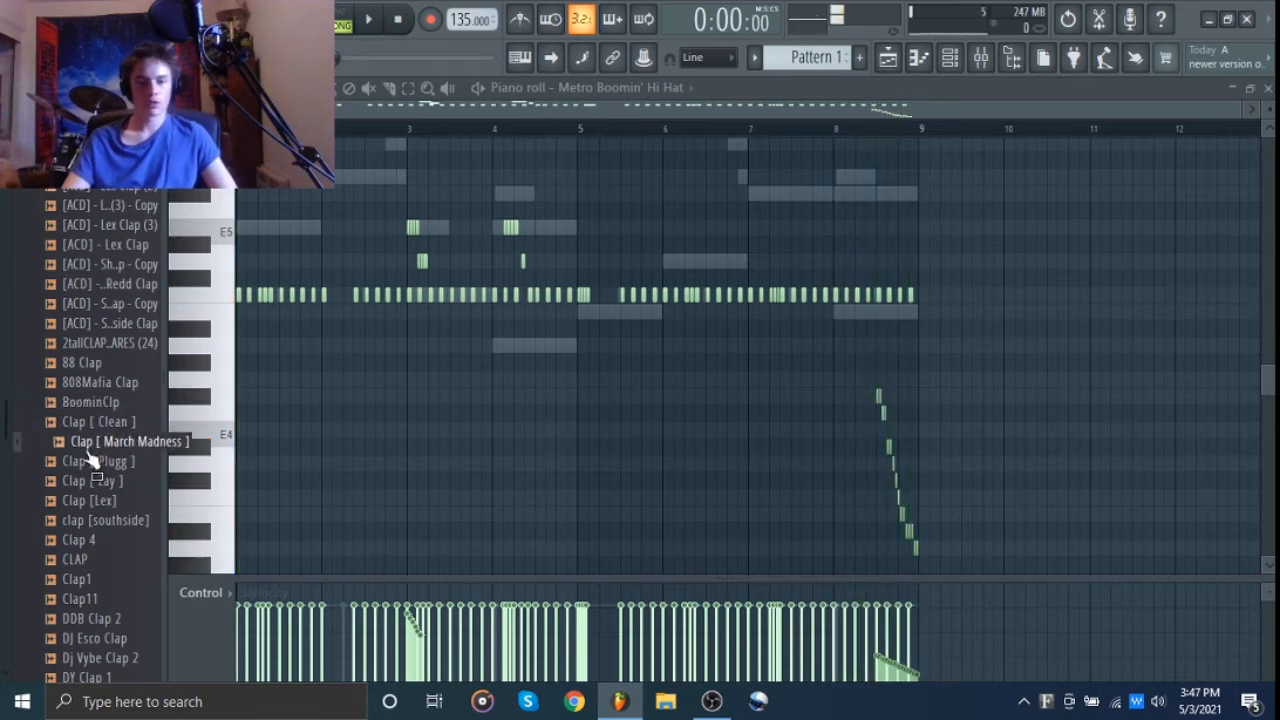
click(88, 461)
click(86, 481)
click(80, 502)
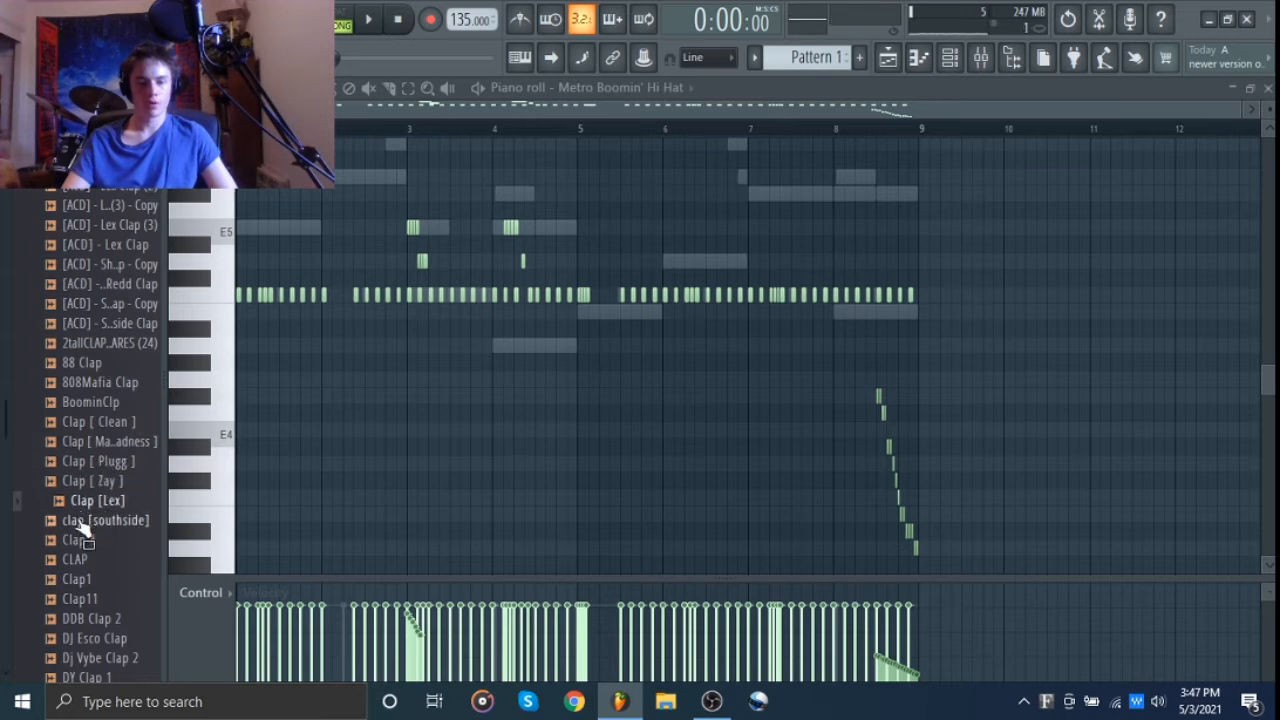
click(82, 521)
drag(80, 501, 305, 307)
Play back the pattern with the clap and expand the TM88 kit's 808 folder in place of Claps.
key(space)
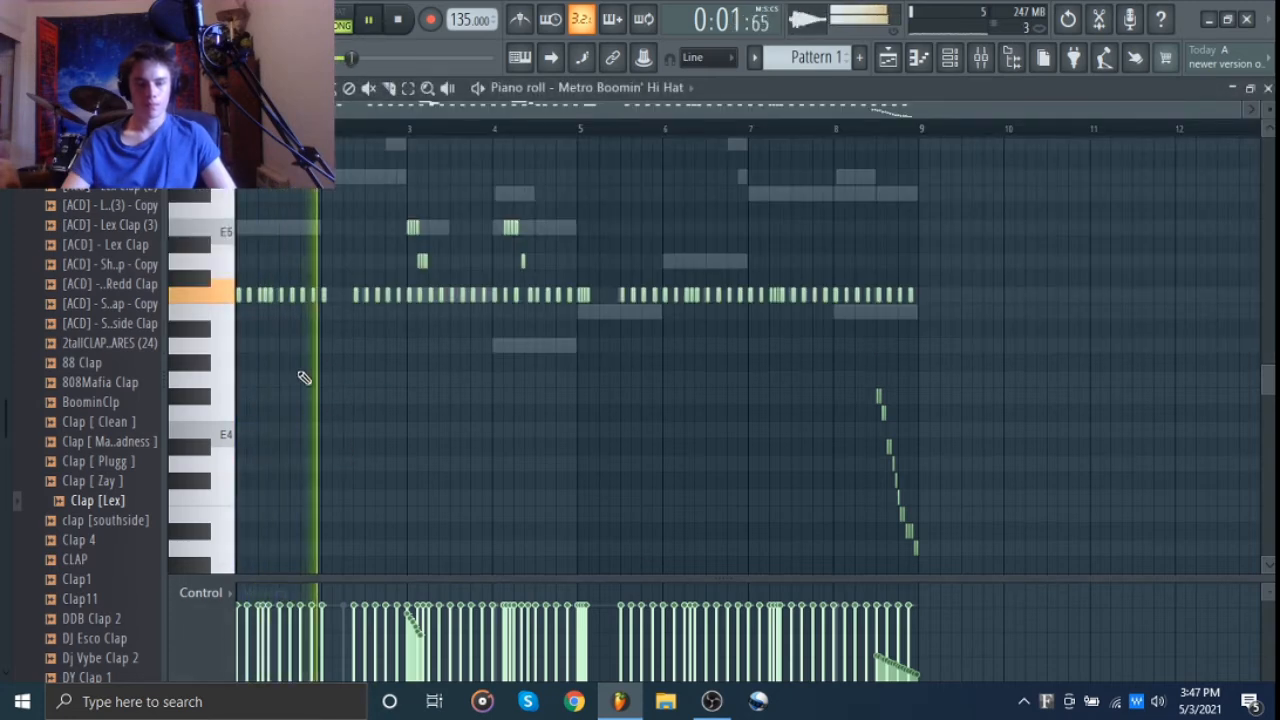
scroll(45, 332, up, 6)
scroll(45, 332, up, 1)
click(78, 479)
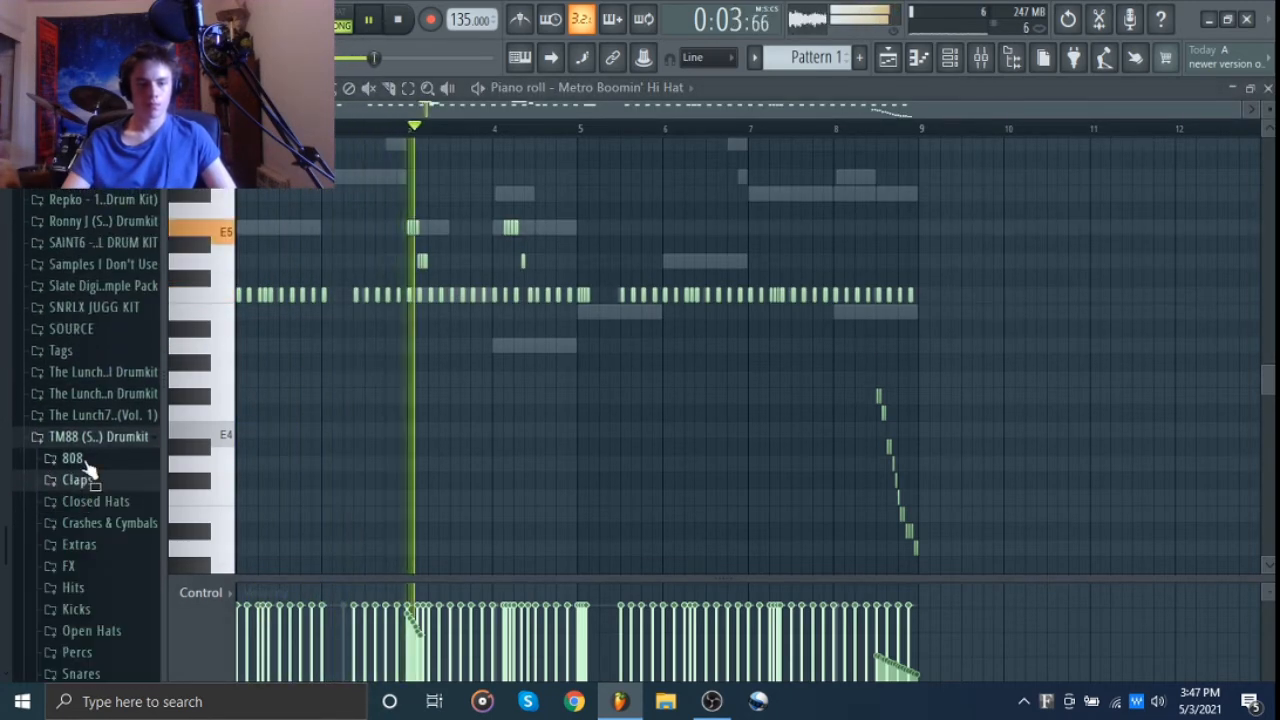
click(84, 461)
key(space)
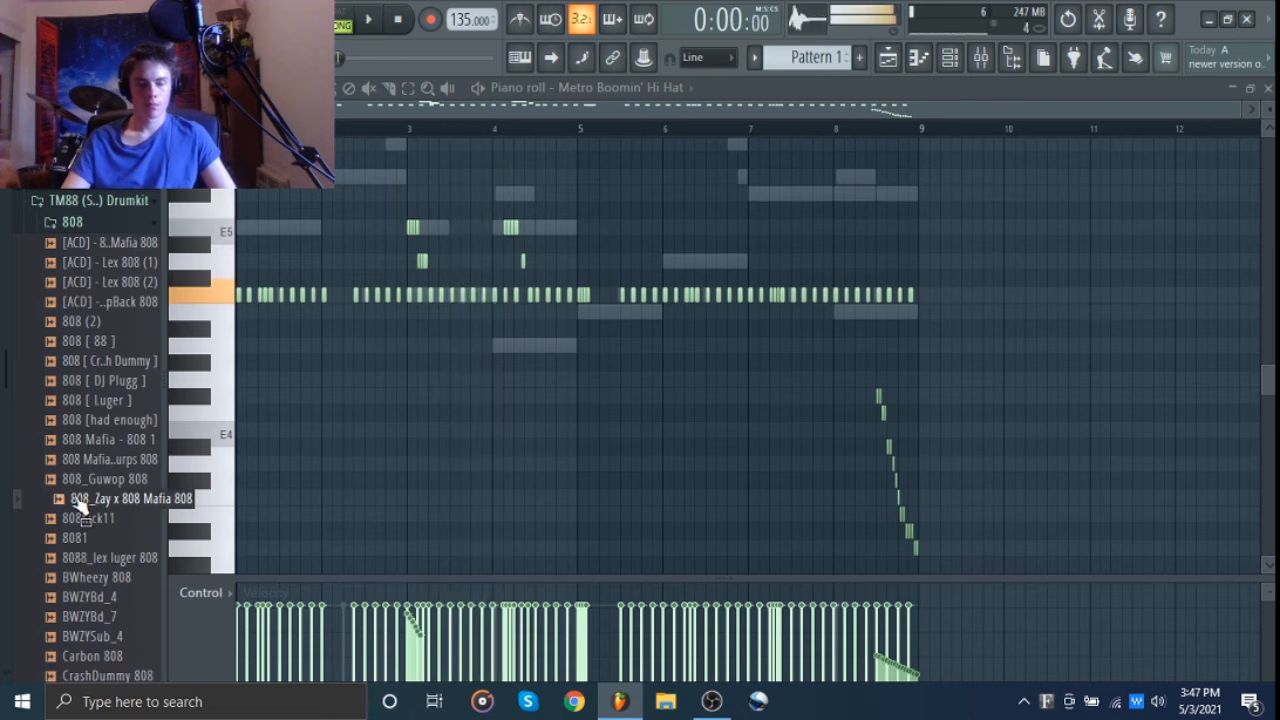
Audition the TM88 kit's 808 samples and load SPINZ TM SIZ 808_1 into its own channel.
scroll(89, 398, down, 7)
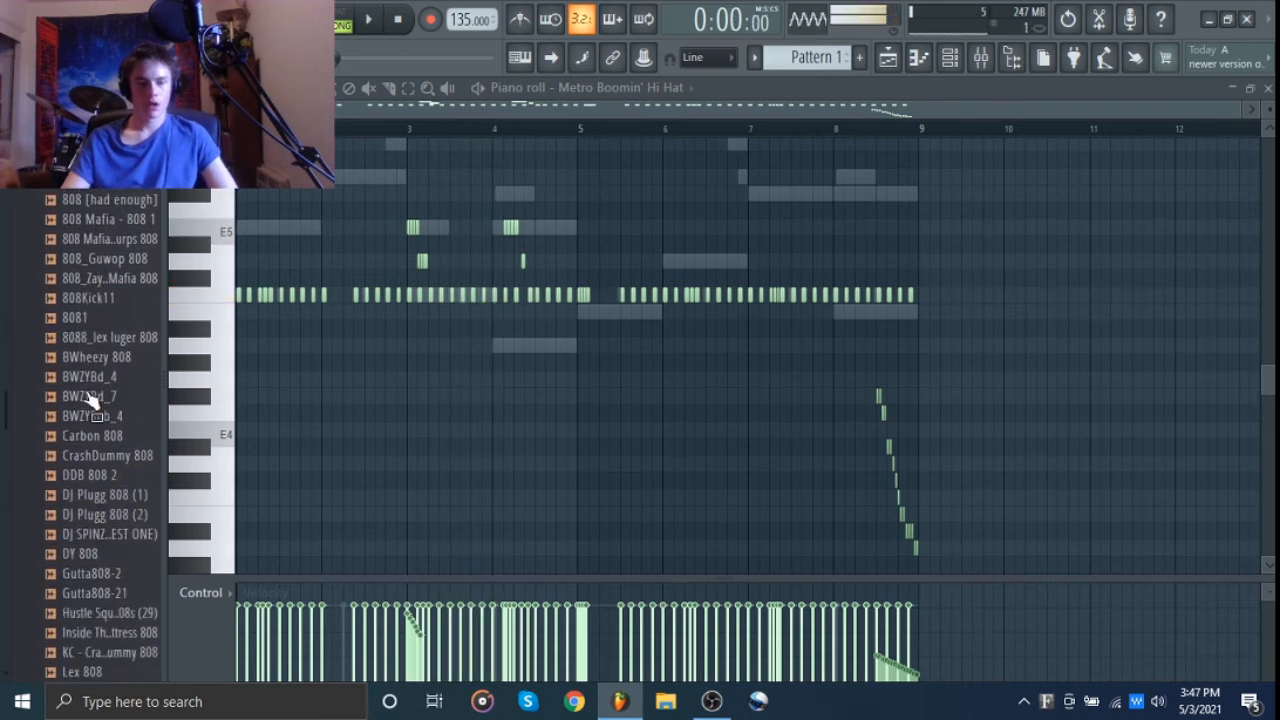
click(86, 389)
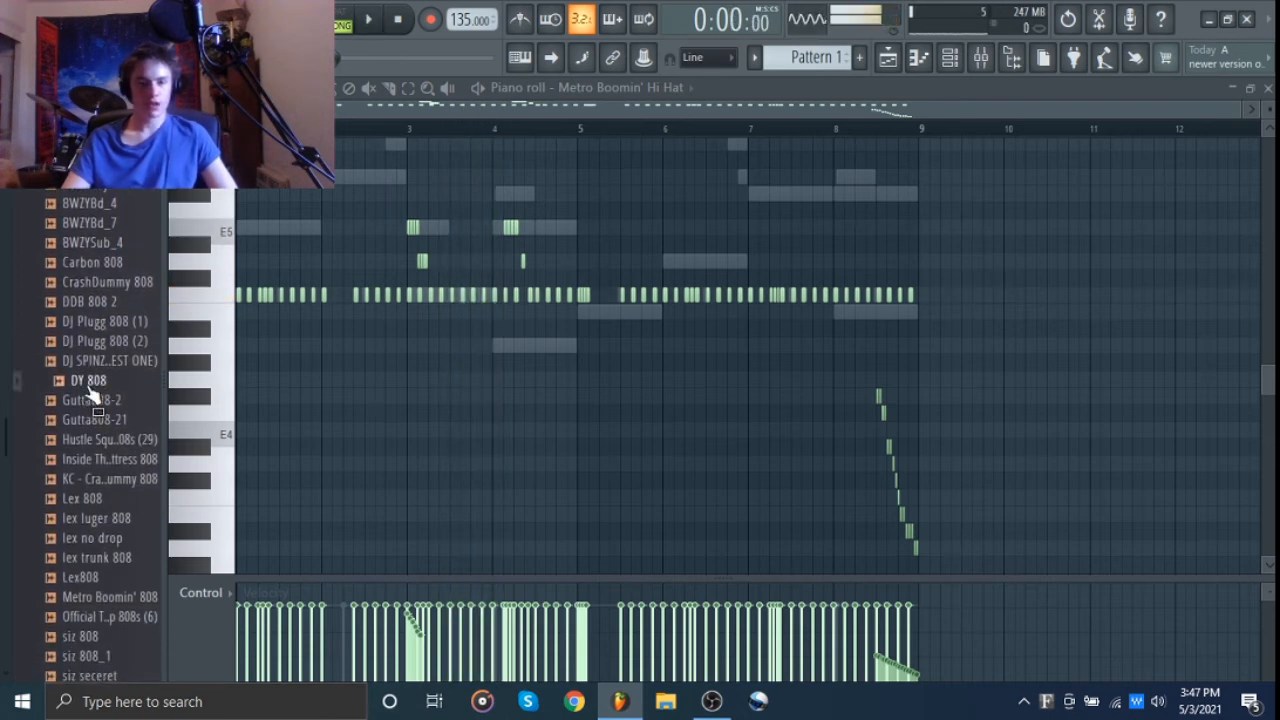
click(93, 420)
click(100, 322)
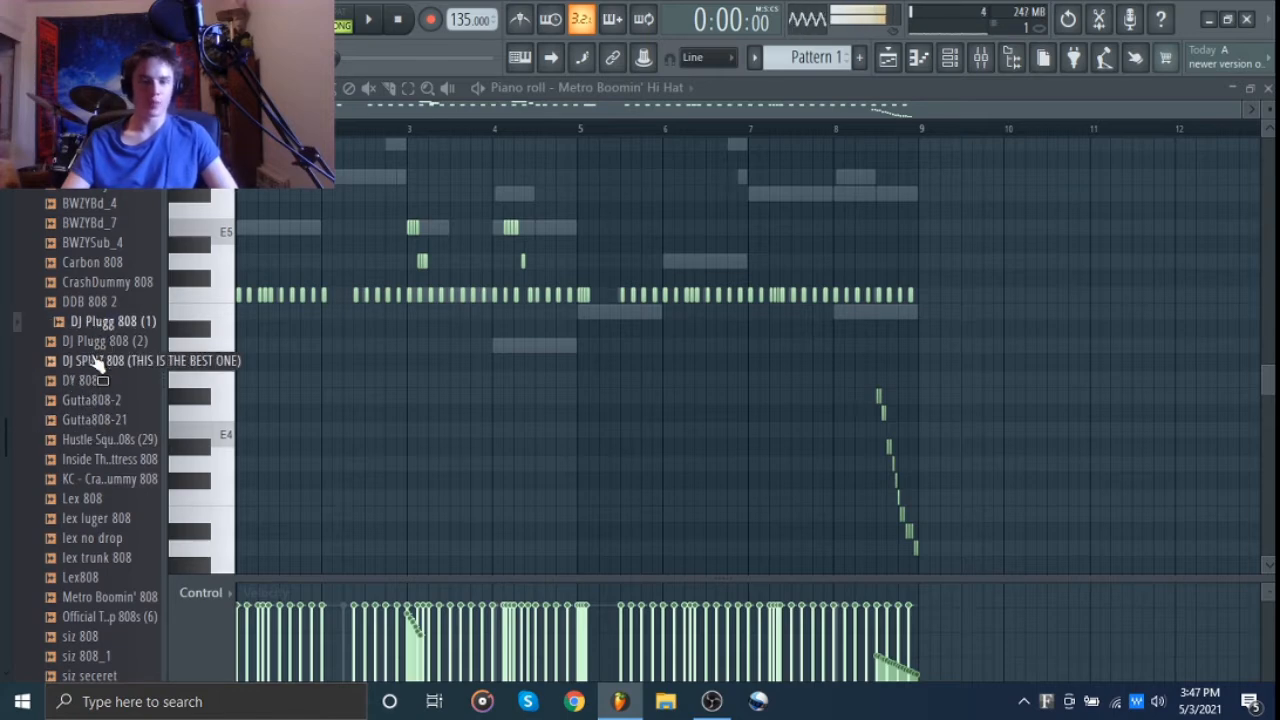
click(97, 362)
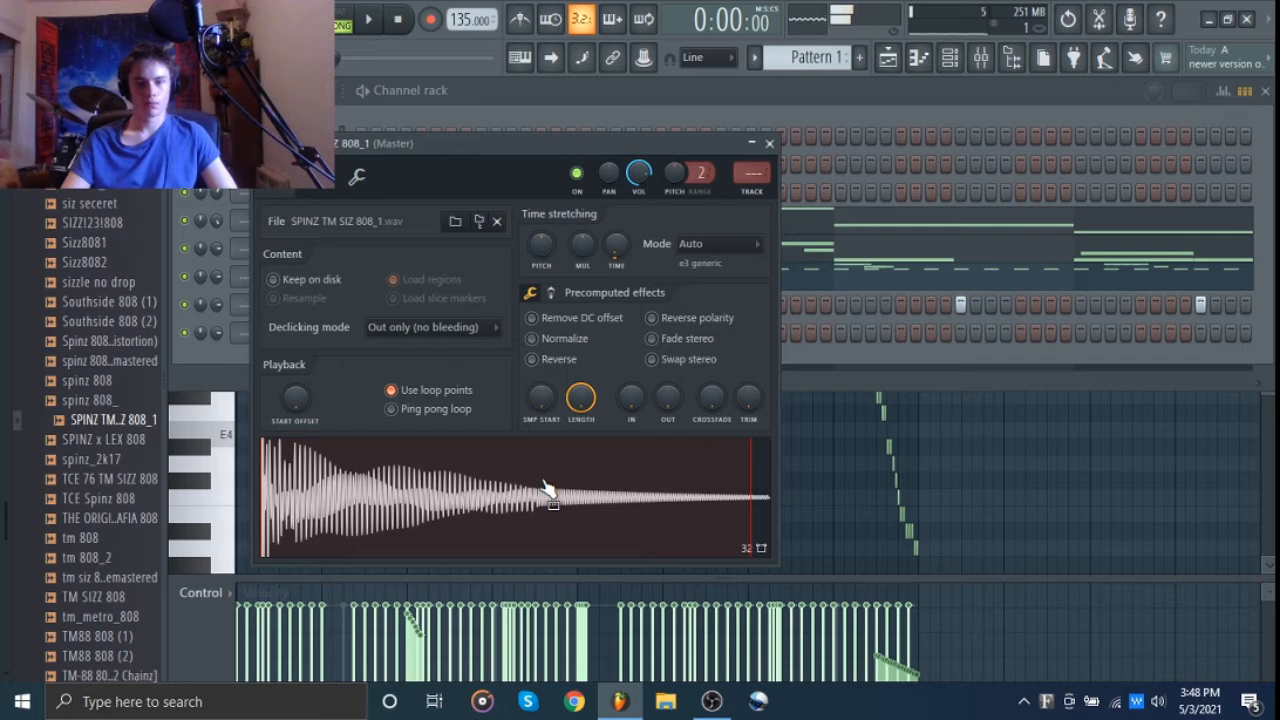
Turn off loop points for the 808 sample, raise its fade-out and audition the result.
click(546, 484)
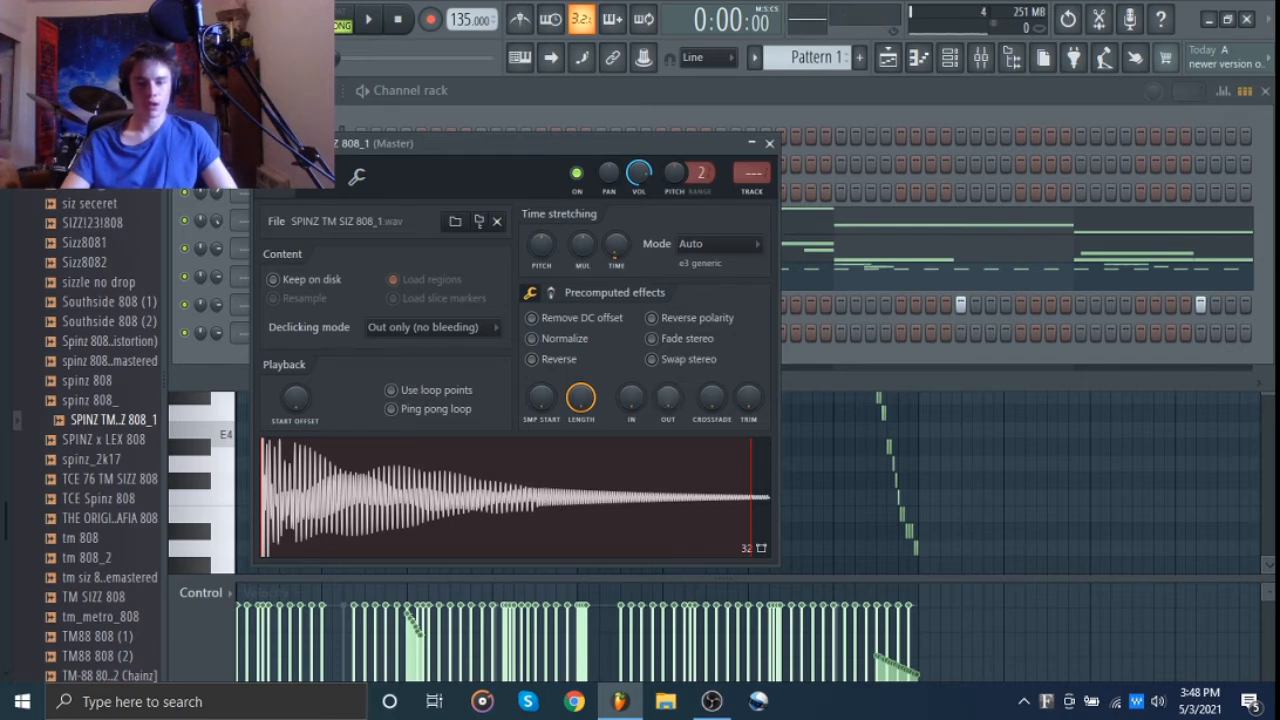
drag(667, 398, 667, 375)
click(622, 493)
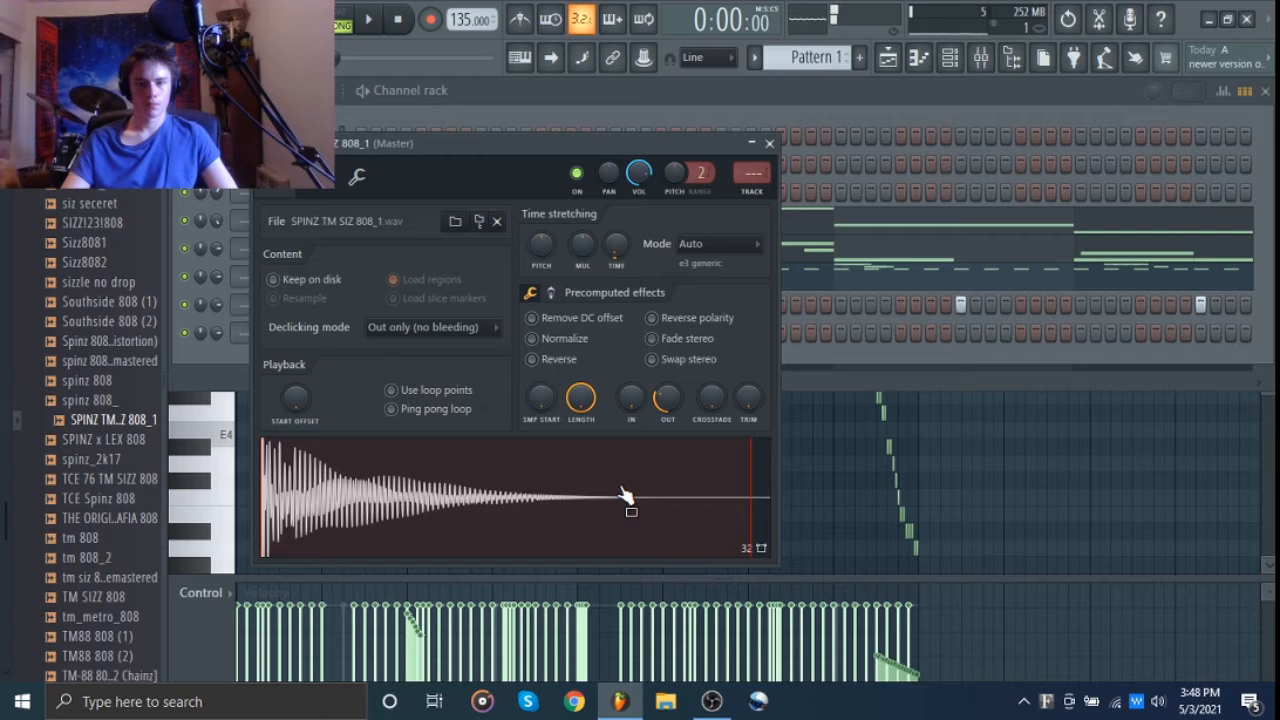
Set the 808 sample's time-stretching mode to Resample, audition it and close its channel settings.
click(735, 255)
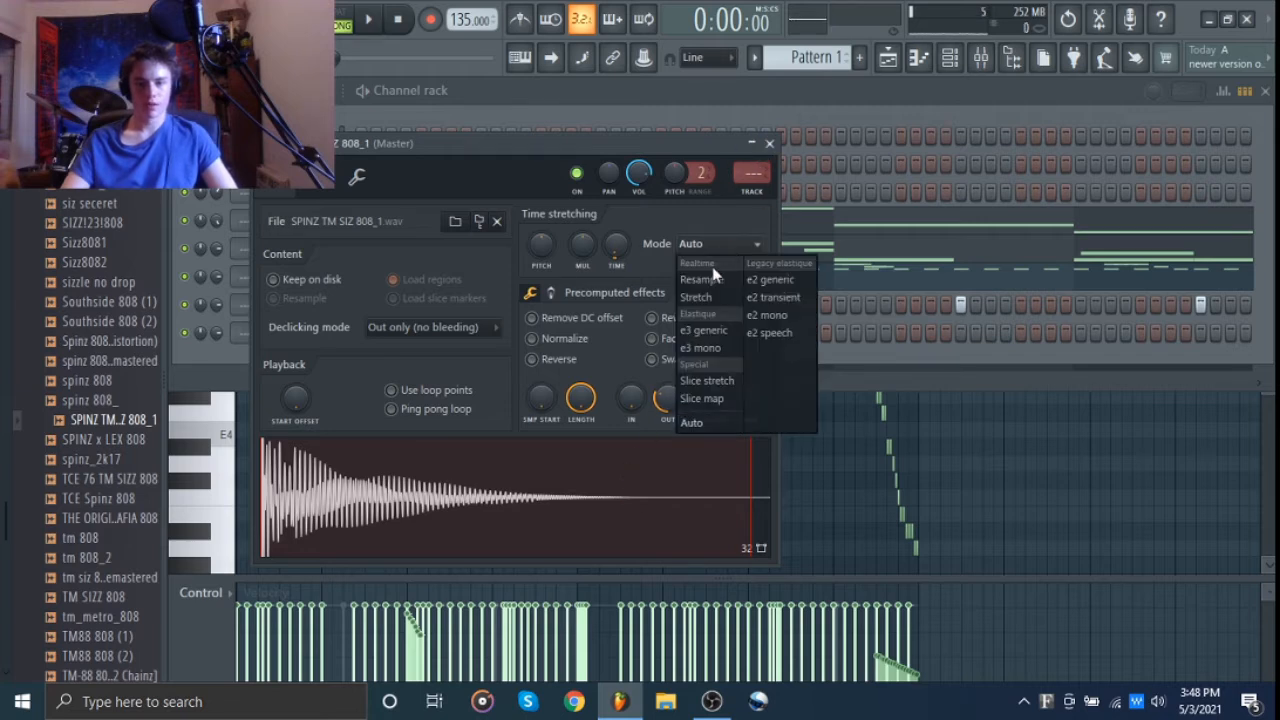
click(695, 272)
right_click(615, 261)
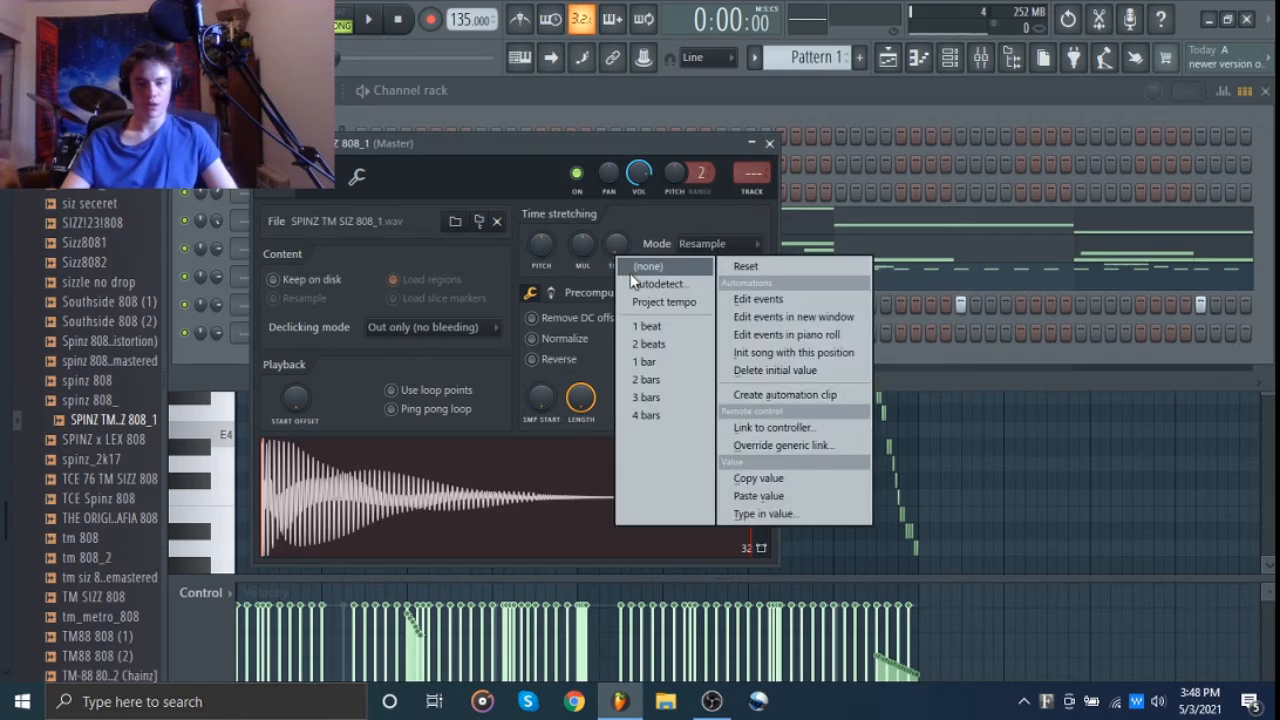
click(603, 297)
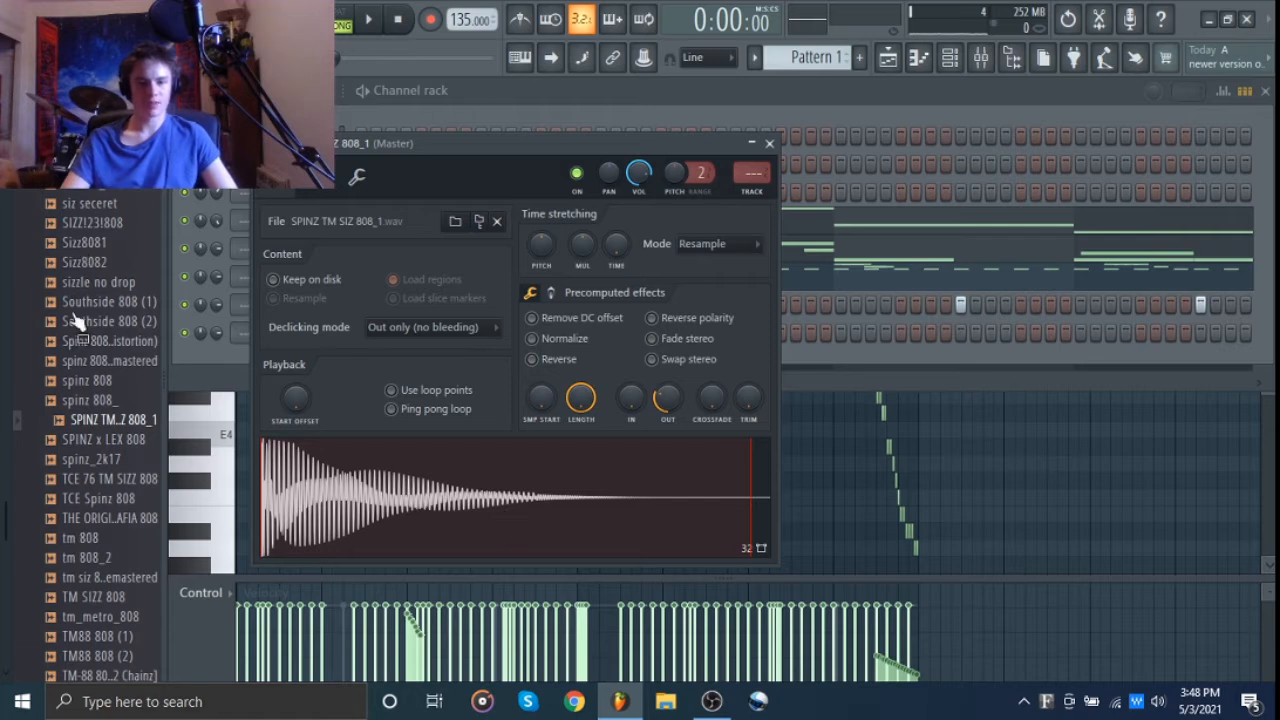
scroll(70, 265, up, 5)
scroll(70, 265, down, 6)
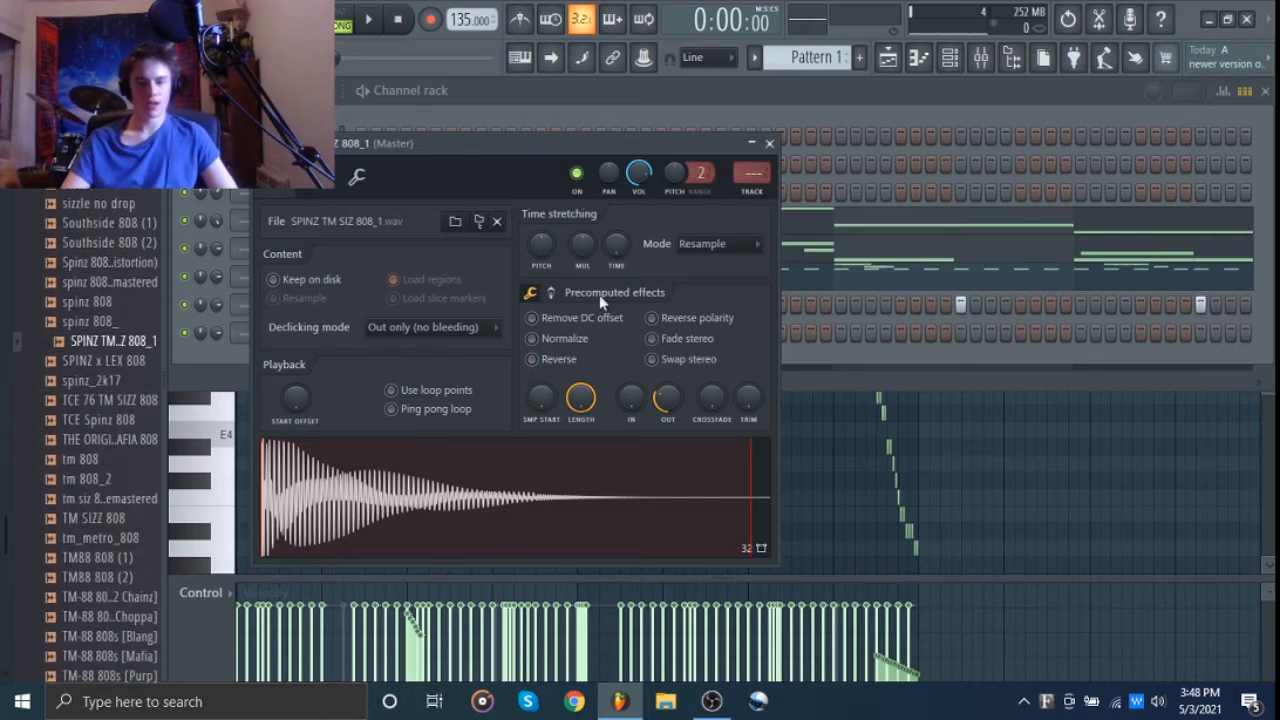
click(562, 518)
click(770, 144)
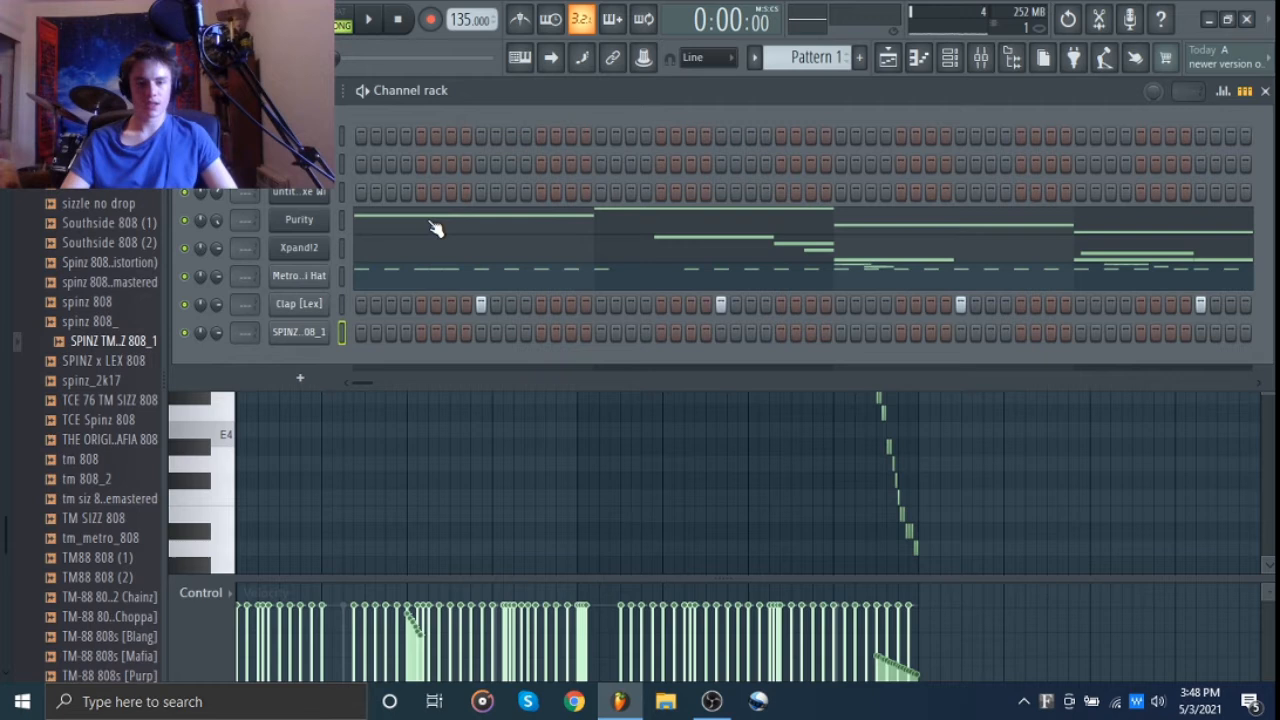
Switch the piano roll from Purity to the Sampler channel and draw a two-bar E5 note from bar 1.
click(378, 219)
click(570, 88)
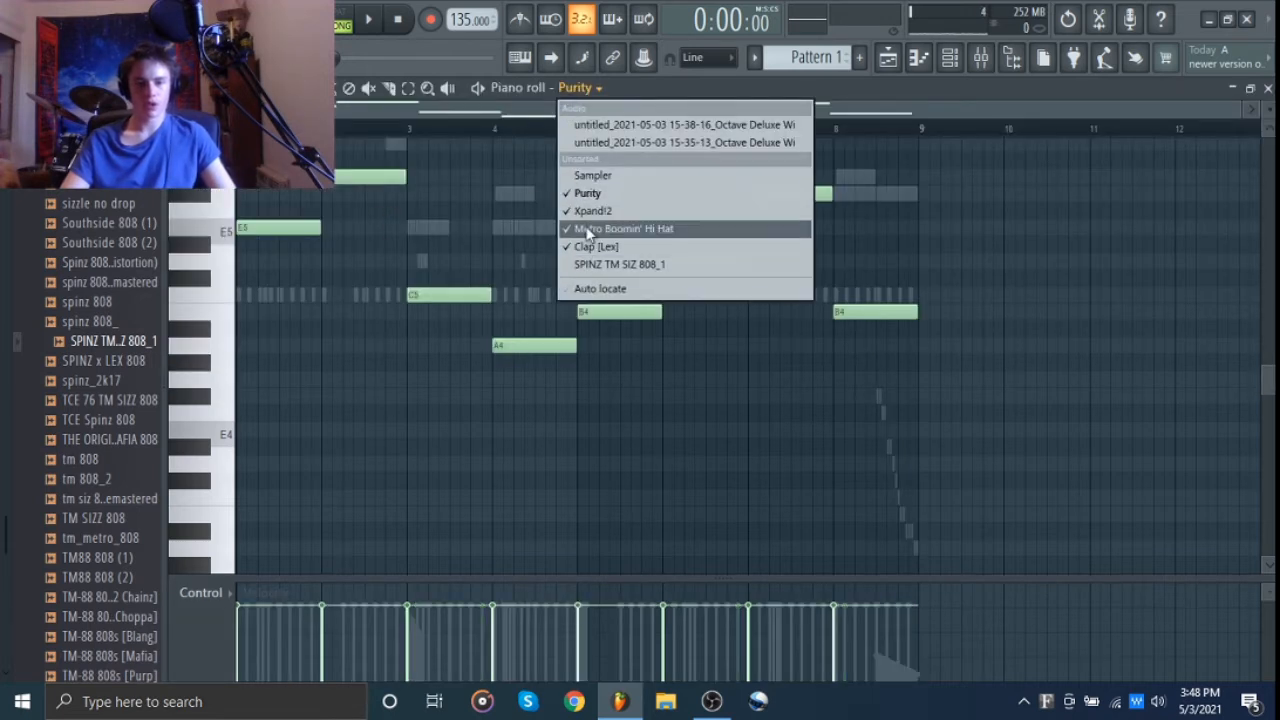
click(590, 177)
click(240, 228)
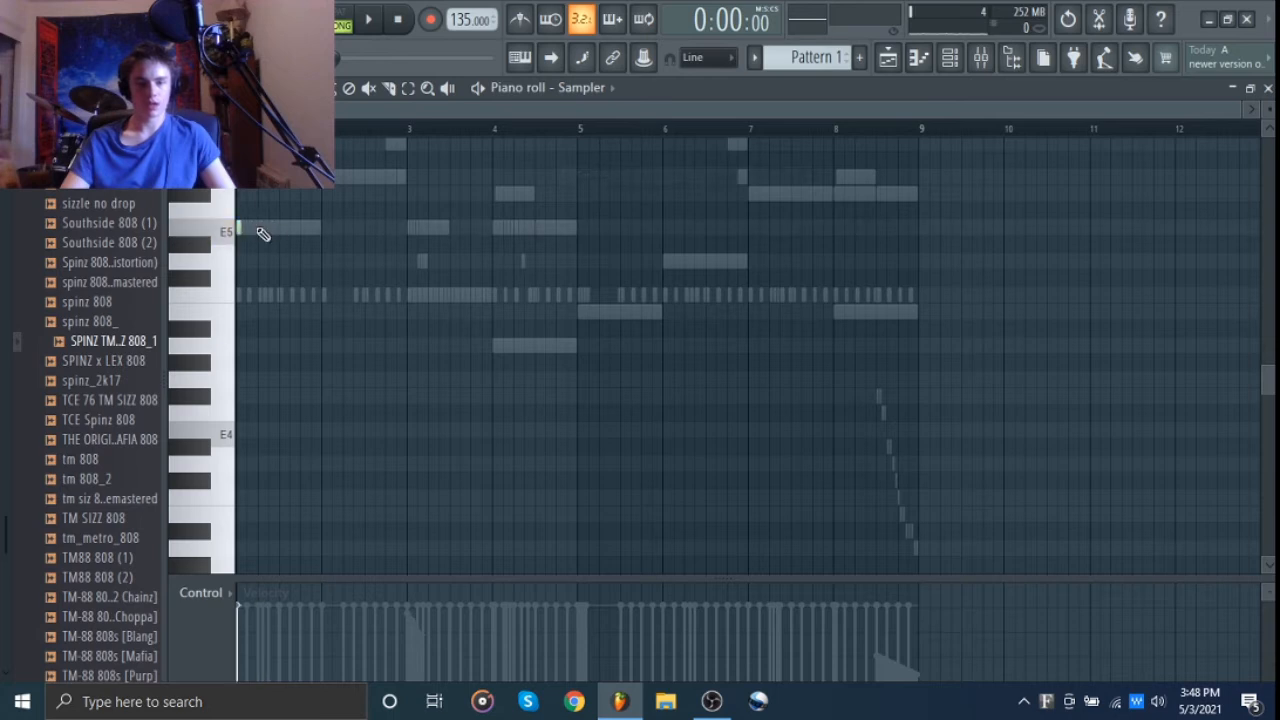
drag(241, 228, 395, 248)
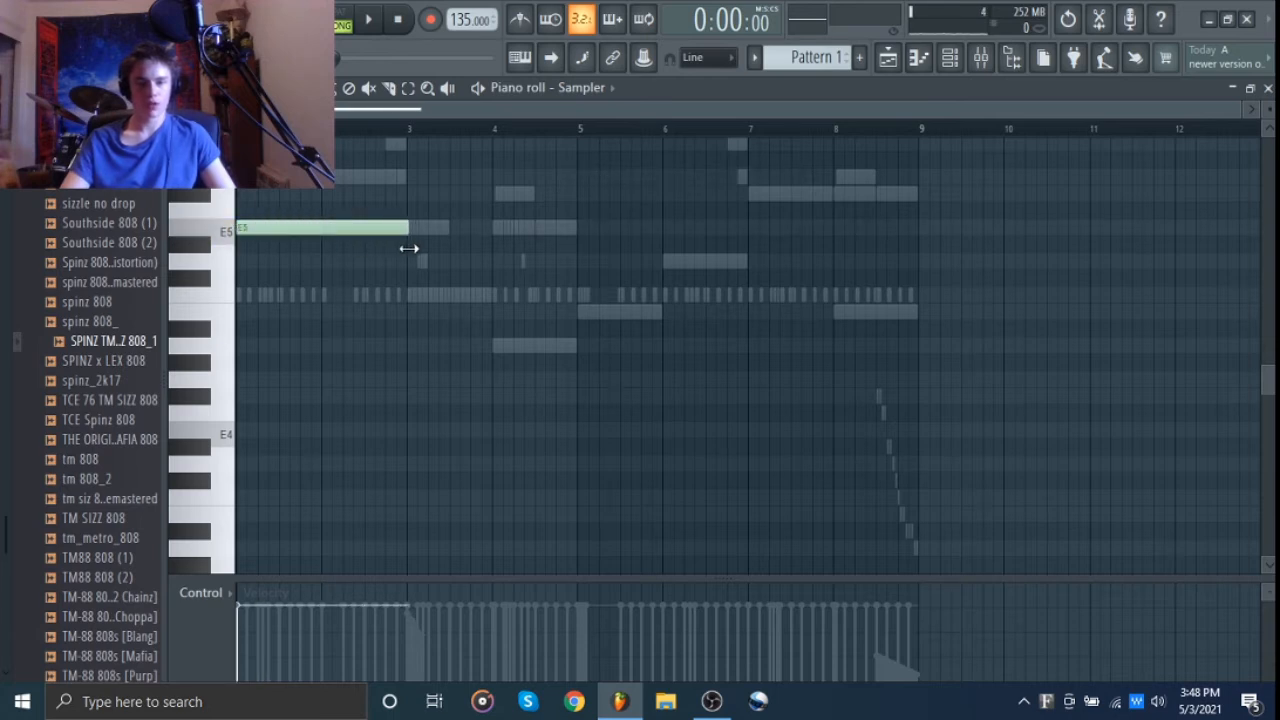
Set the piano roll snap to Step and add two-bar C5, B4 and F#5 notes at bars 3, 5 and 7.
click(218, 88)
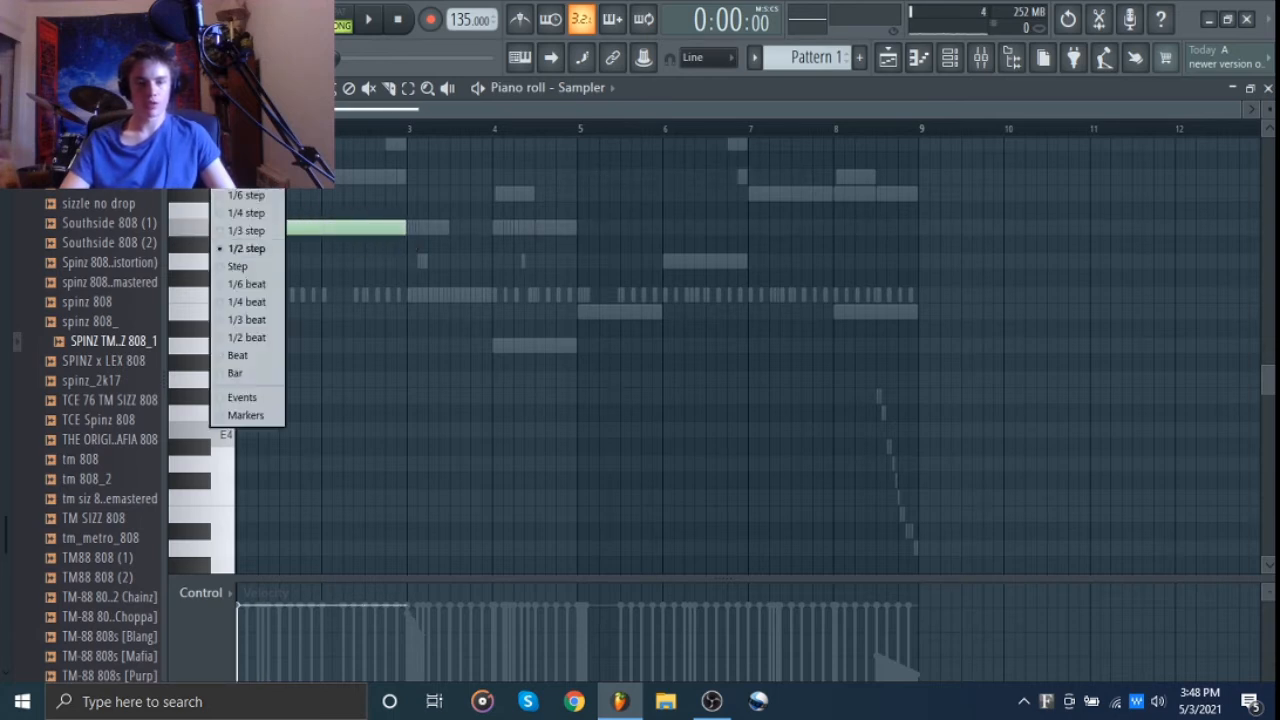
click(272, 269)
click(410, 296)
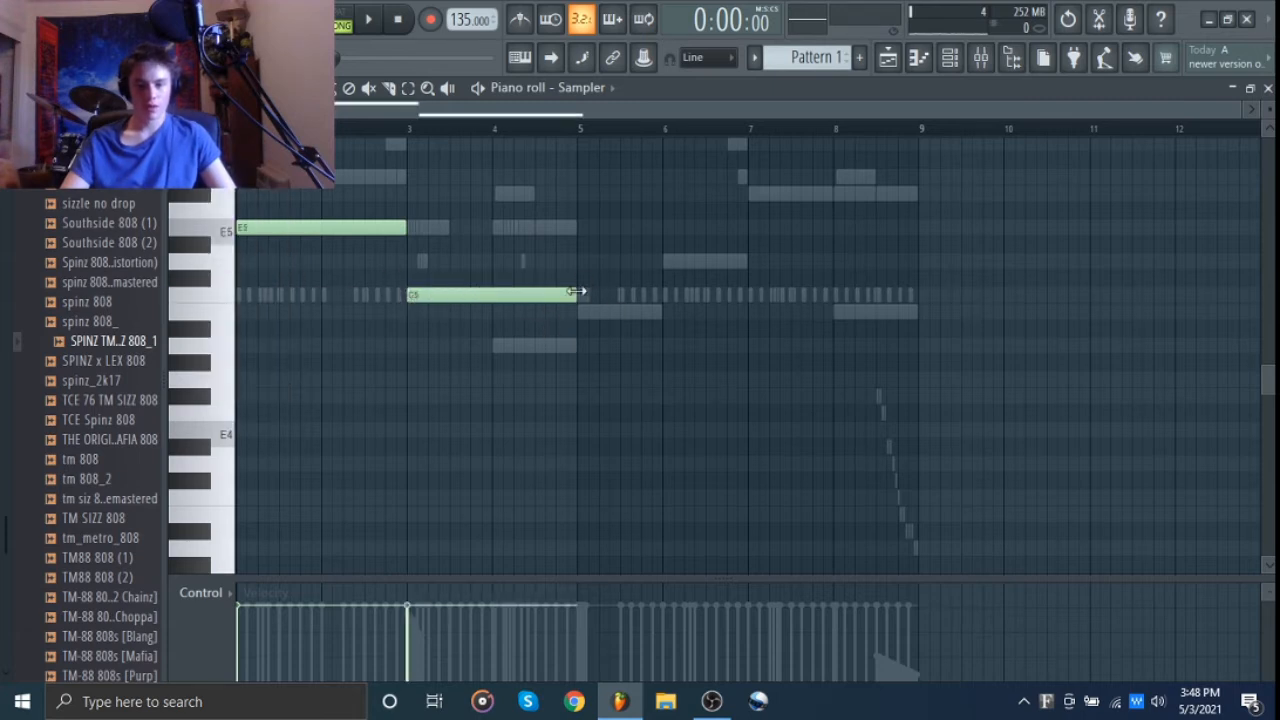
click(580, 312)
click(747, 194)
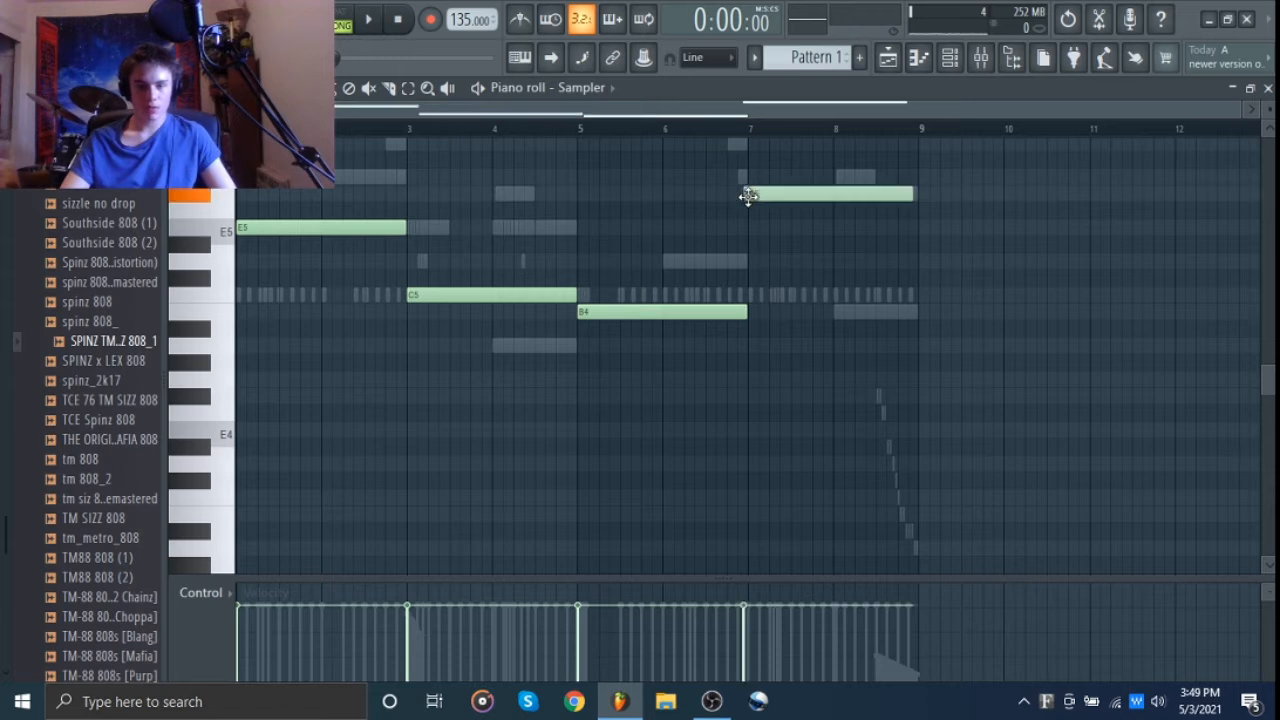
mouse_move(810, 195)
mouse_down()
mouse_move(234, 376)
mouse_move(165, 368)
mouse_up()
Paste the Sampler's four notes into the SPINZ TM SIZ 808_1 channel and raise them one octave.
click(595, 92)
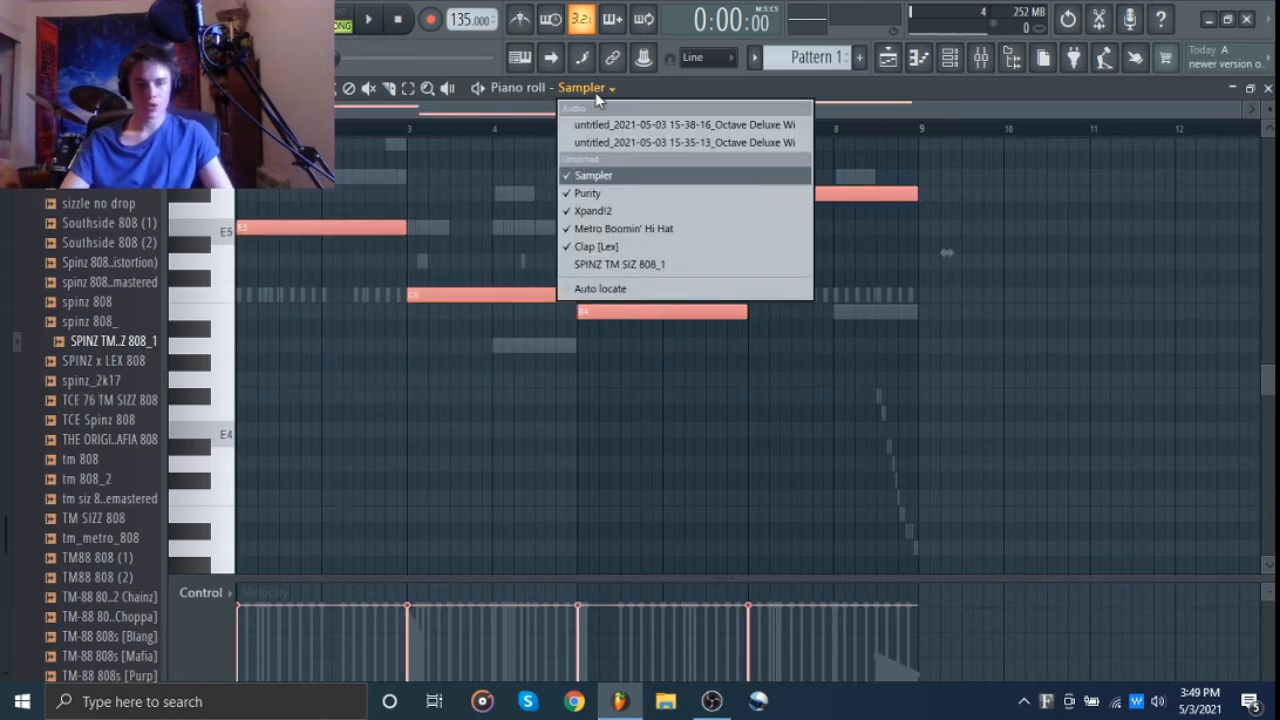
click(597, 265)
key(ctrl+v)
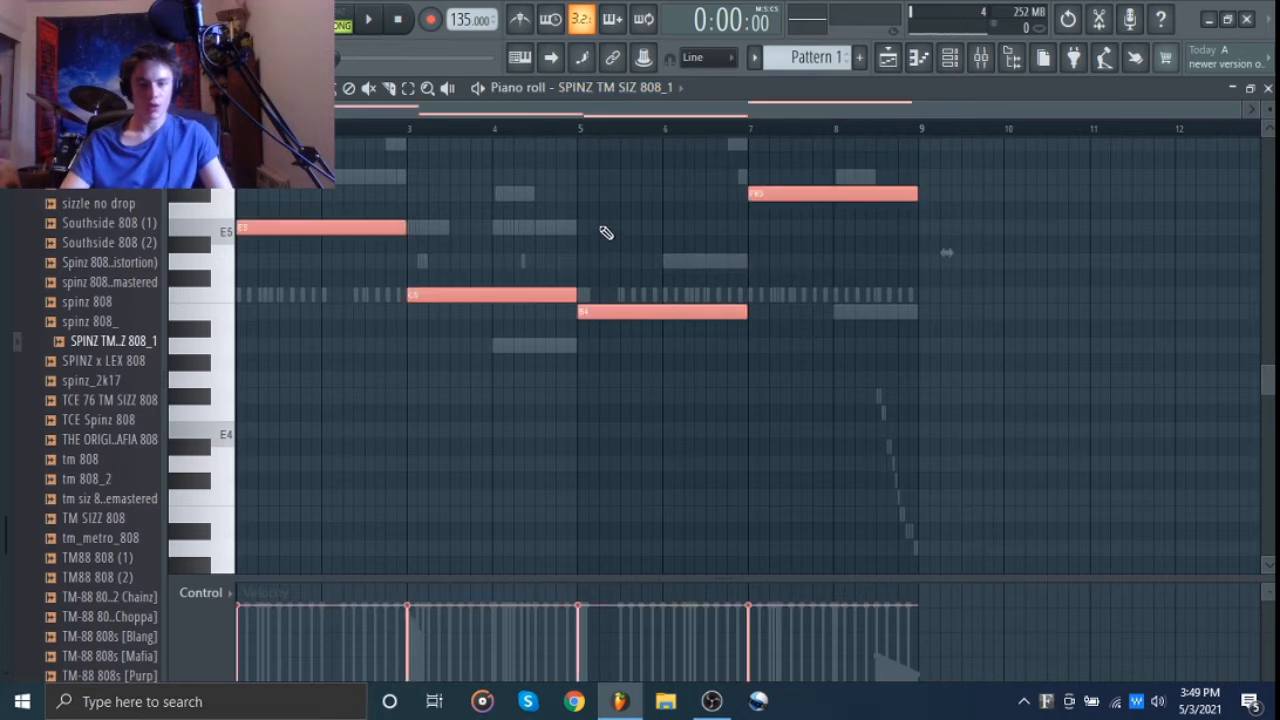
key(ctrl+d)
key(ctrl+Up)
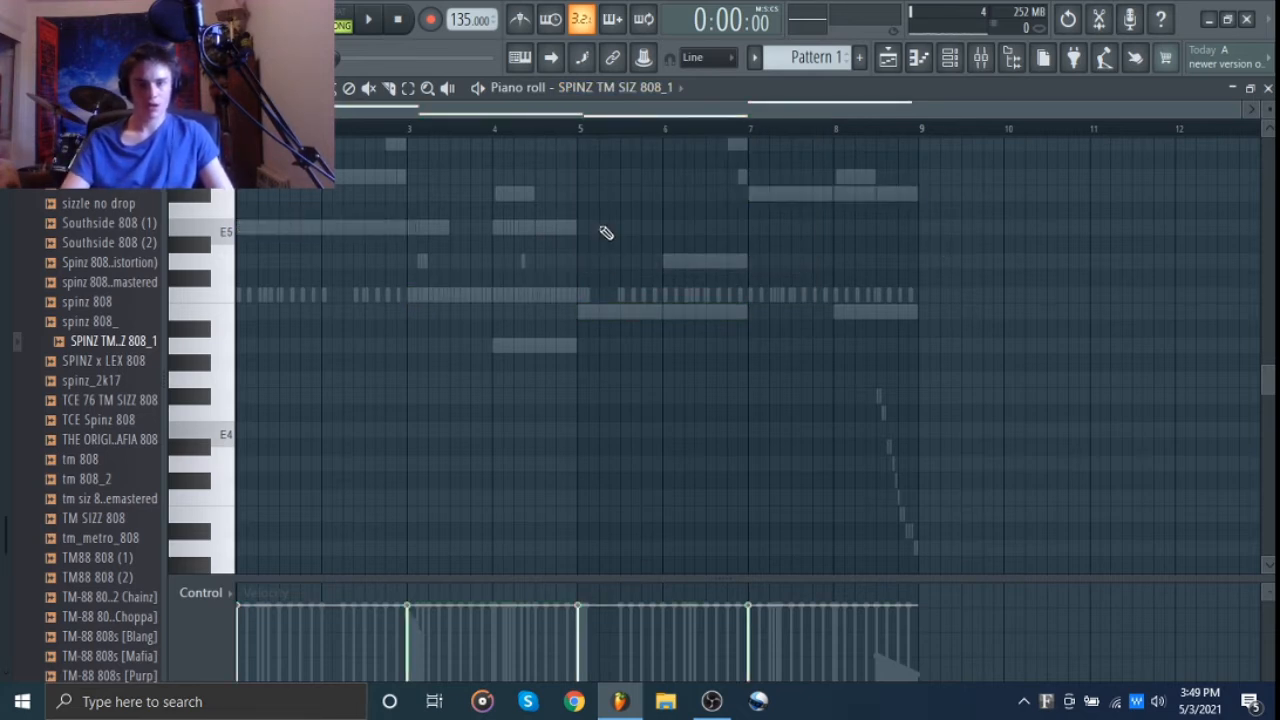
scroll(604, 232, up, 5)
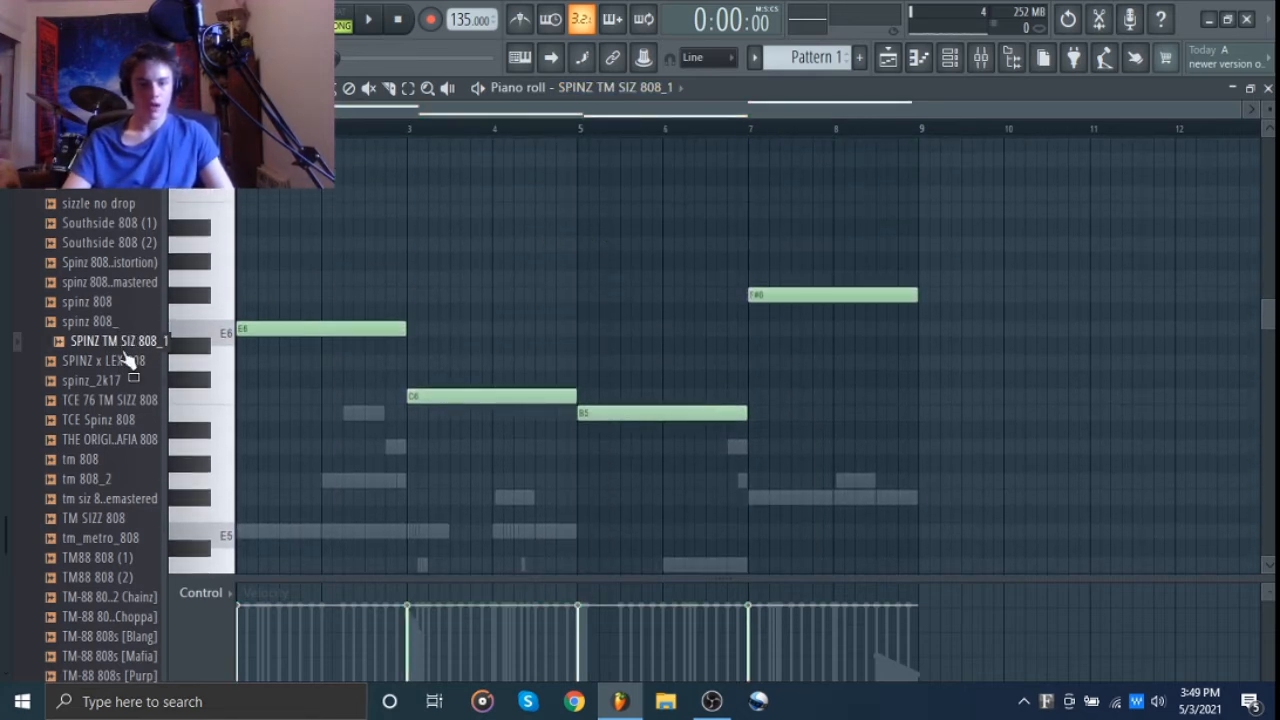
Open SPINZ TM SIZ 808_1 in the audio editor, detect its pitch regions, inspect them and close the editor.
right_click(120, 343)
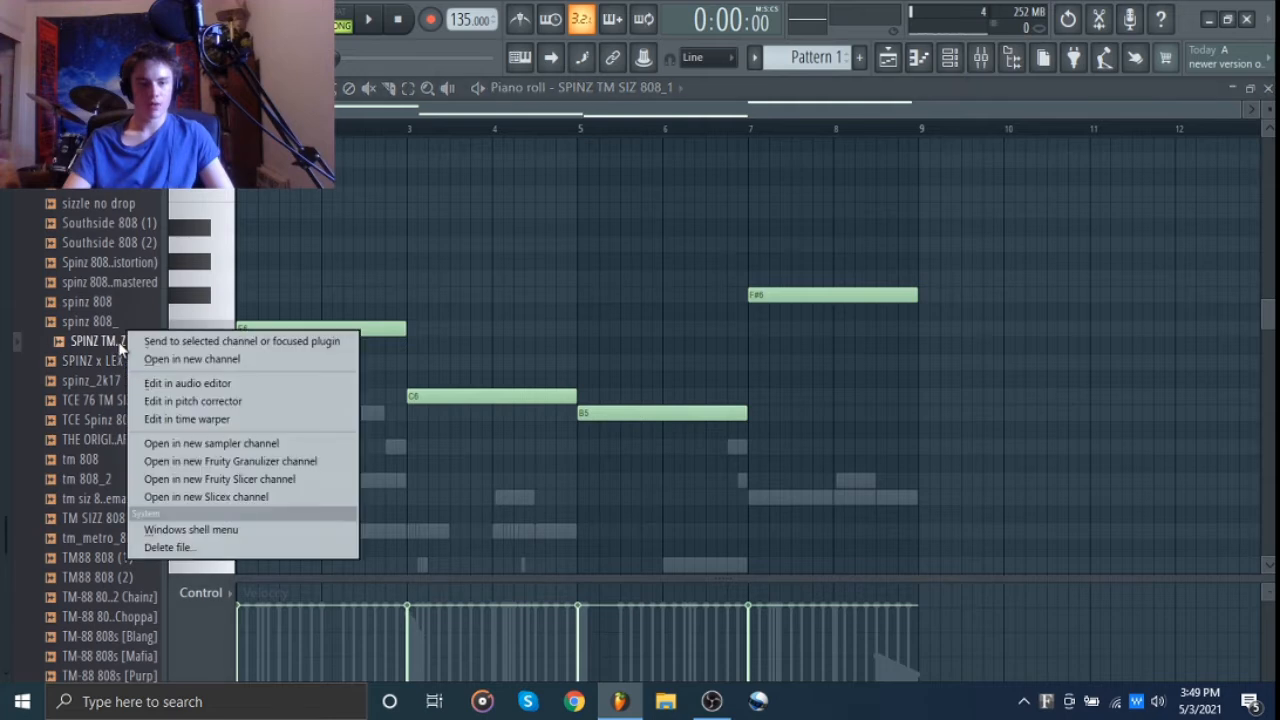
click(160, 385)
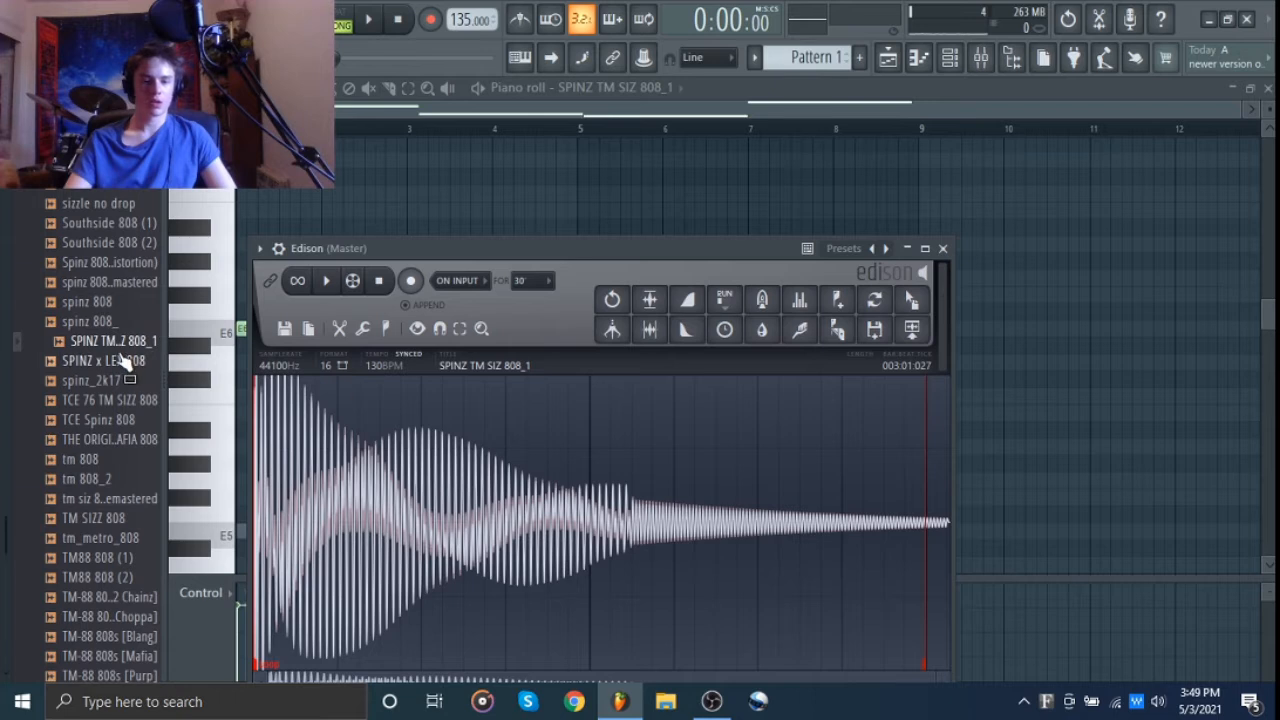
click(387, 327)
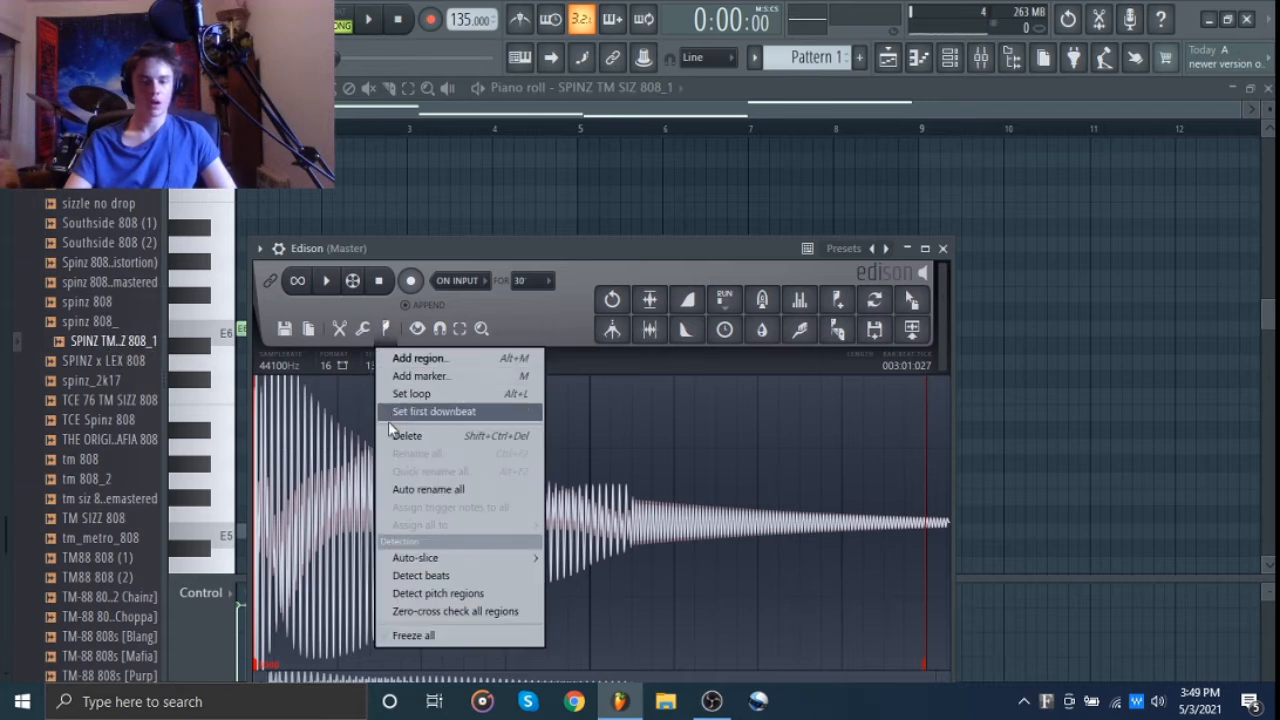
click(410, 594)
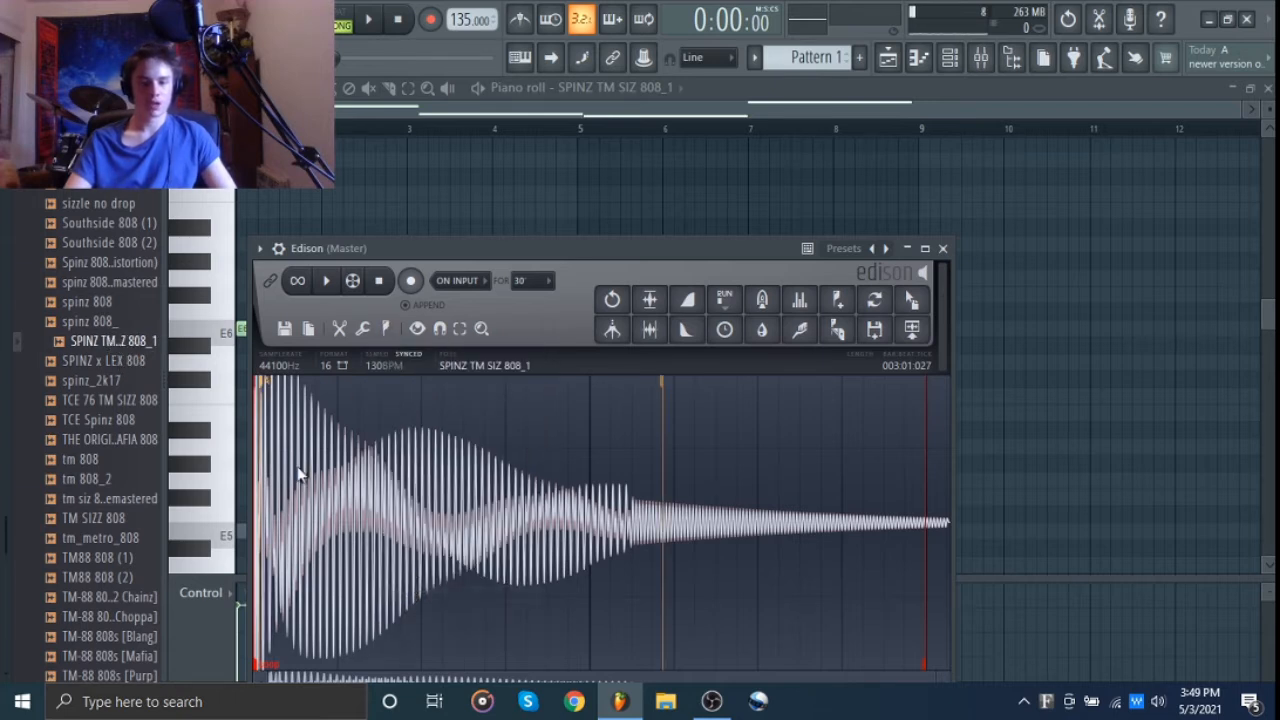
drag(755, 252, 783, 169)
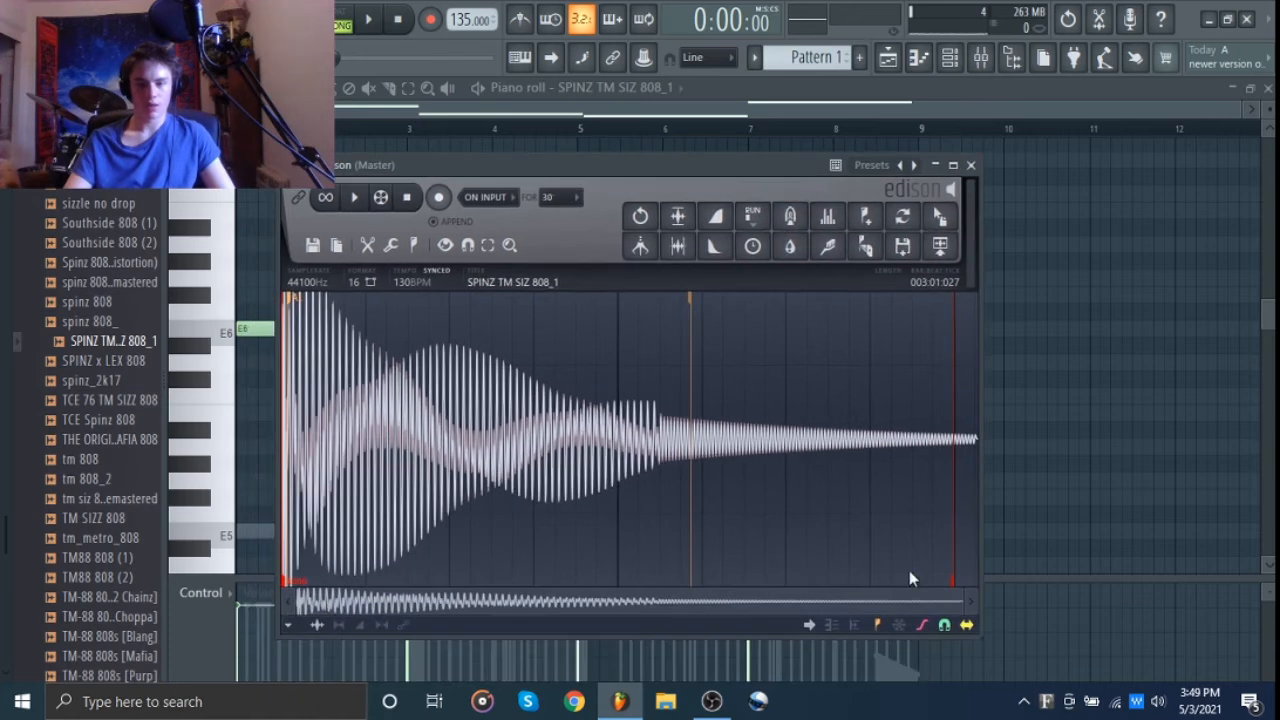
drag(958, 599, 355, 599)
click(970, 165)
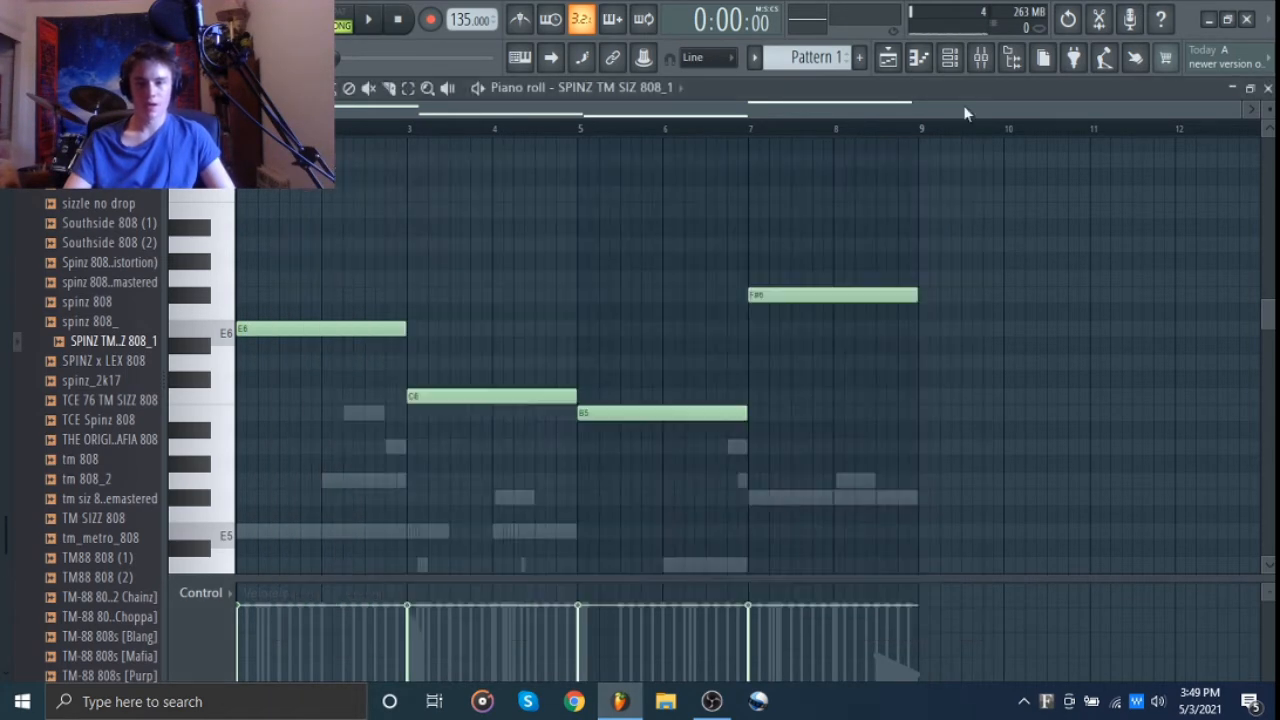
Change the SPINZ TM SIZ 808_1 channel's root note to a white key slightly below C5 and close its settings.
click(949, 58)
click(300, 332)
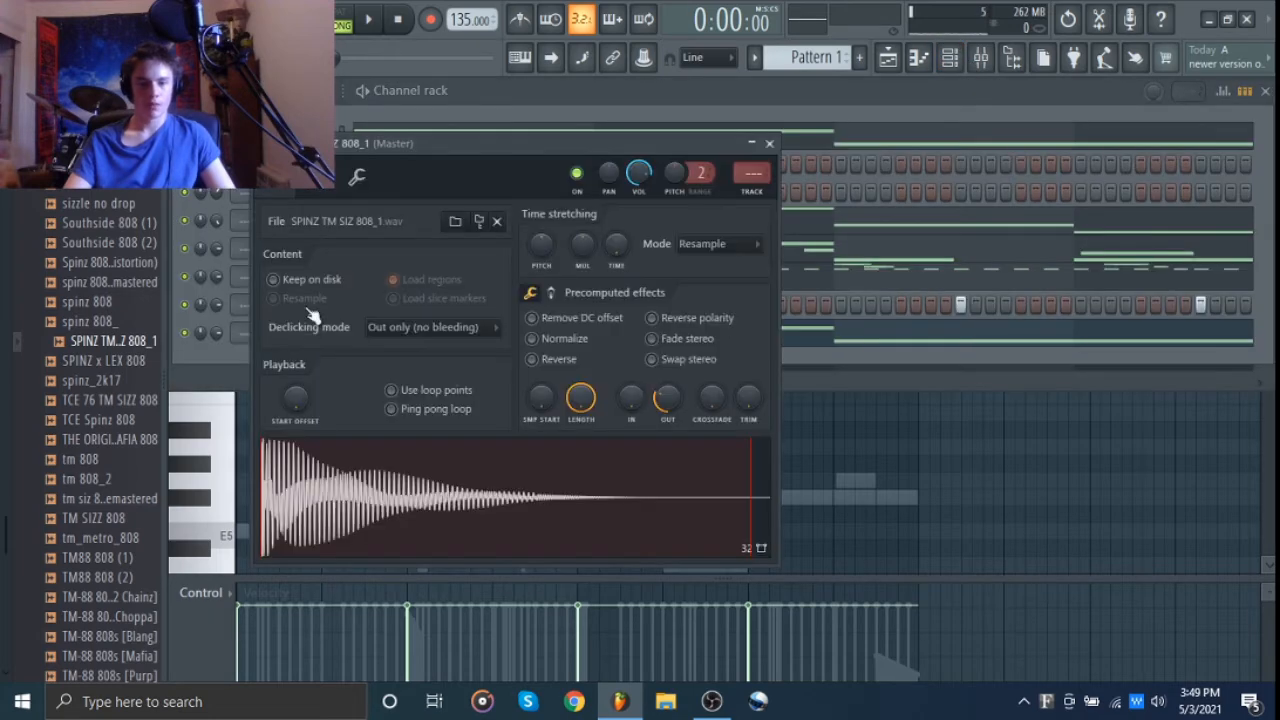
click(334, 177)
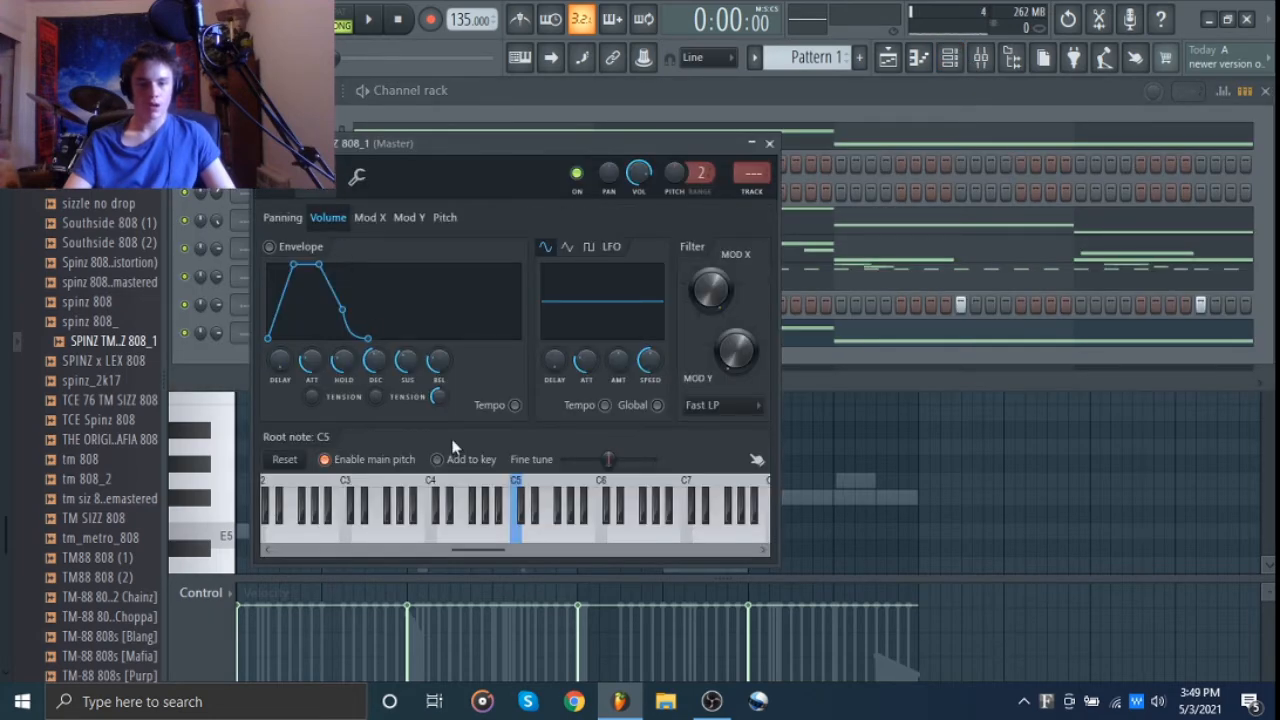
right_click(494, 537)
click(770, 144)
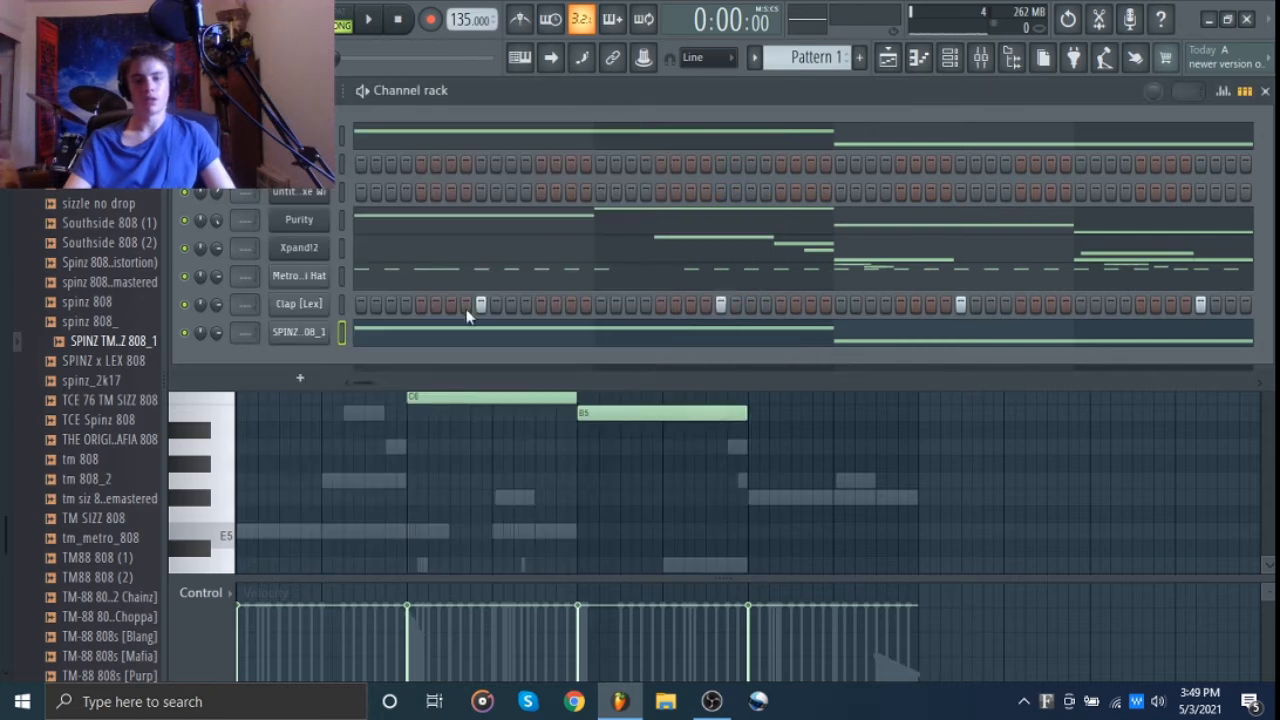
Find the Kicks folder in the TM88 drumkit and add [ACD] - KillBill Kick as a new channel.
click(347, 457)
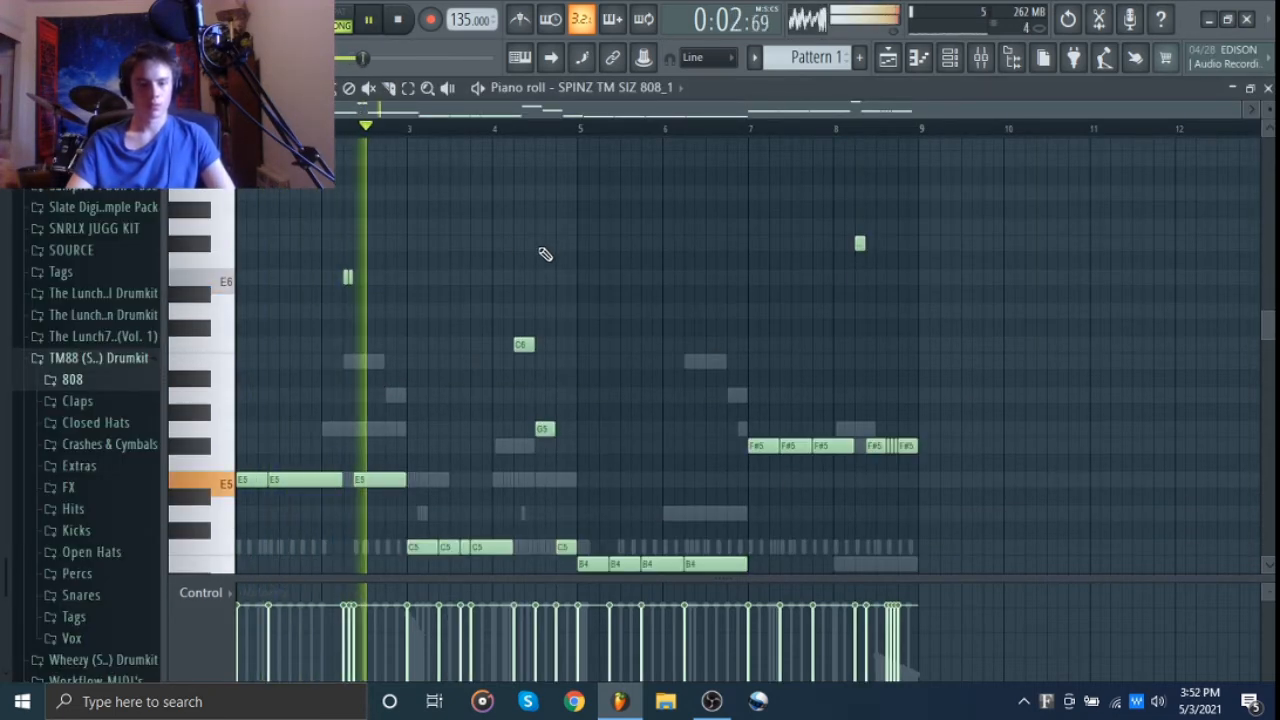
scroll(93, 440, down, 2)
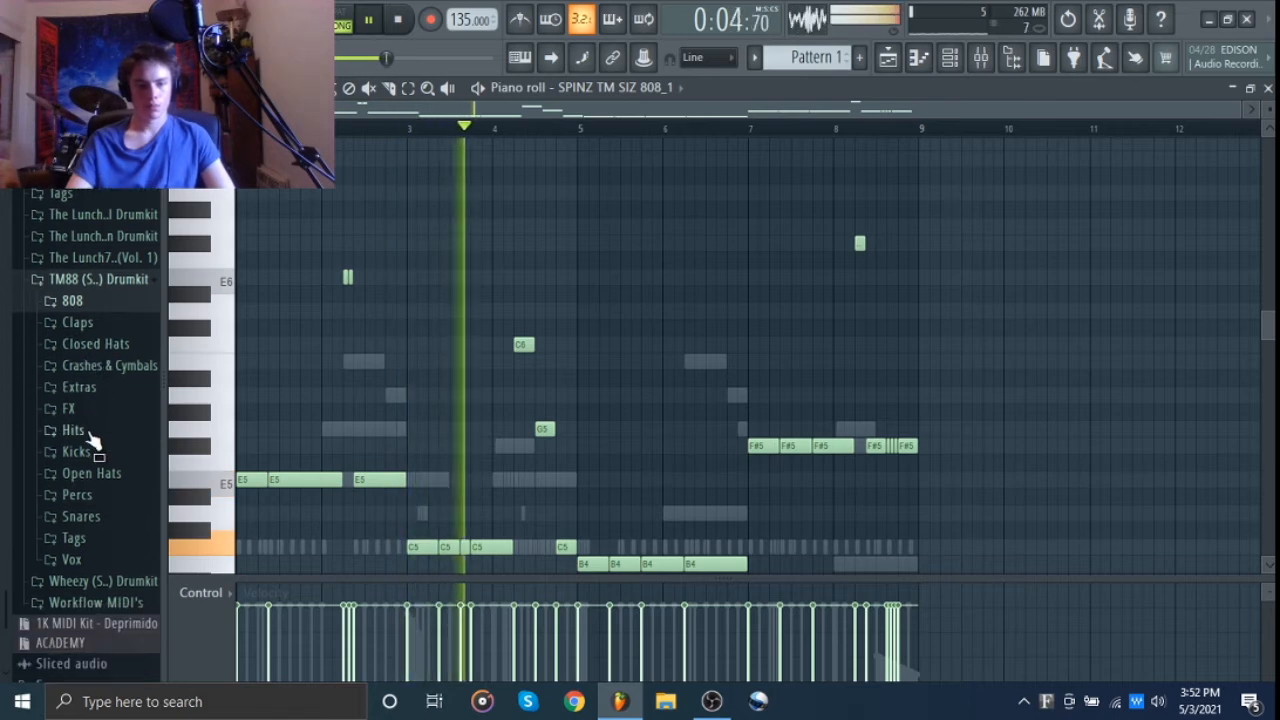
click(91, 449)
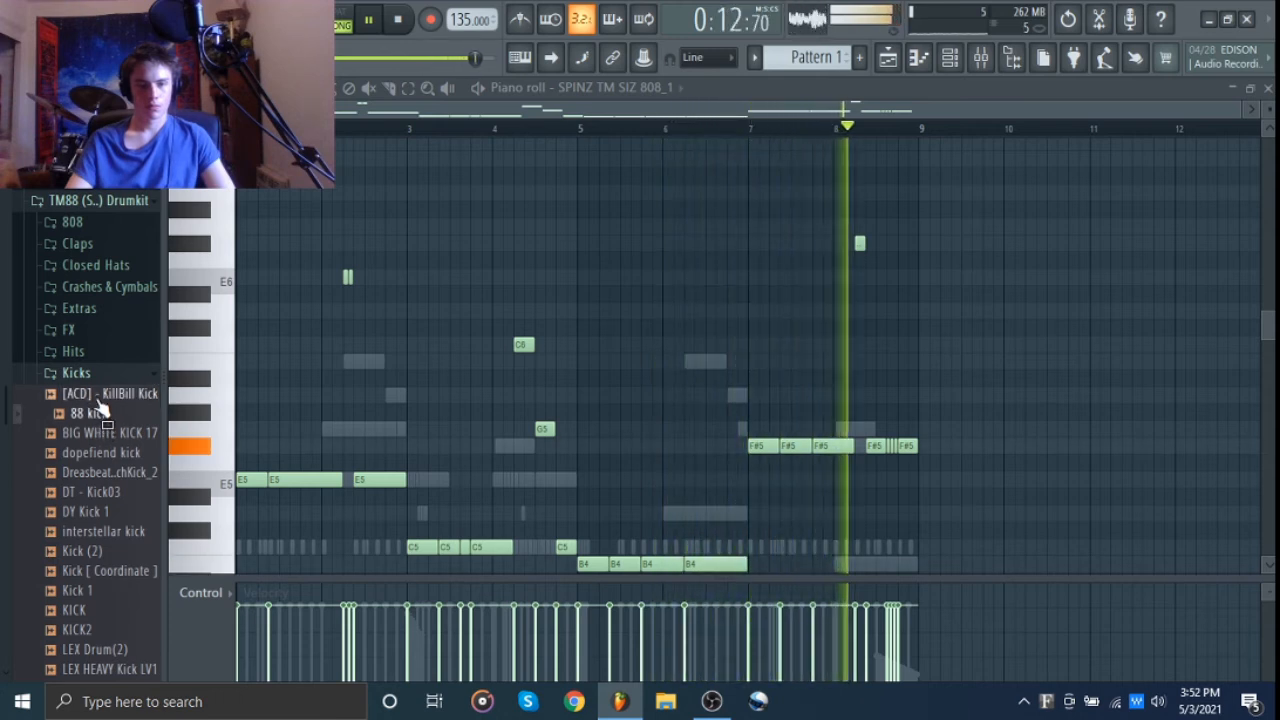
drag(96, 396, 293, 363)
key(space)
Raise the precomputed Boost of the [ACD] - KillBill Kick channel with clipping enabled and close its settings.
click(293, 360)
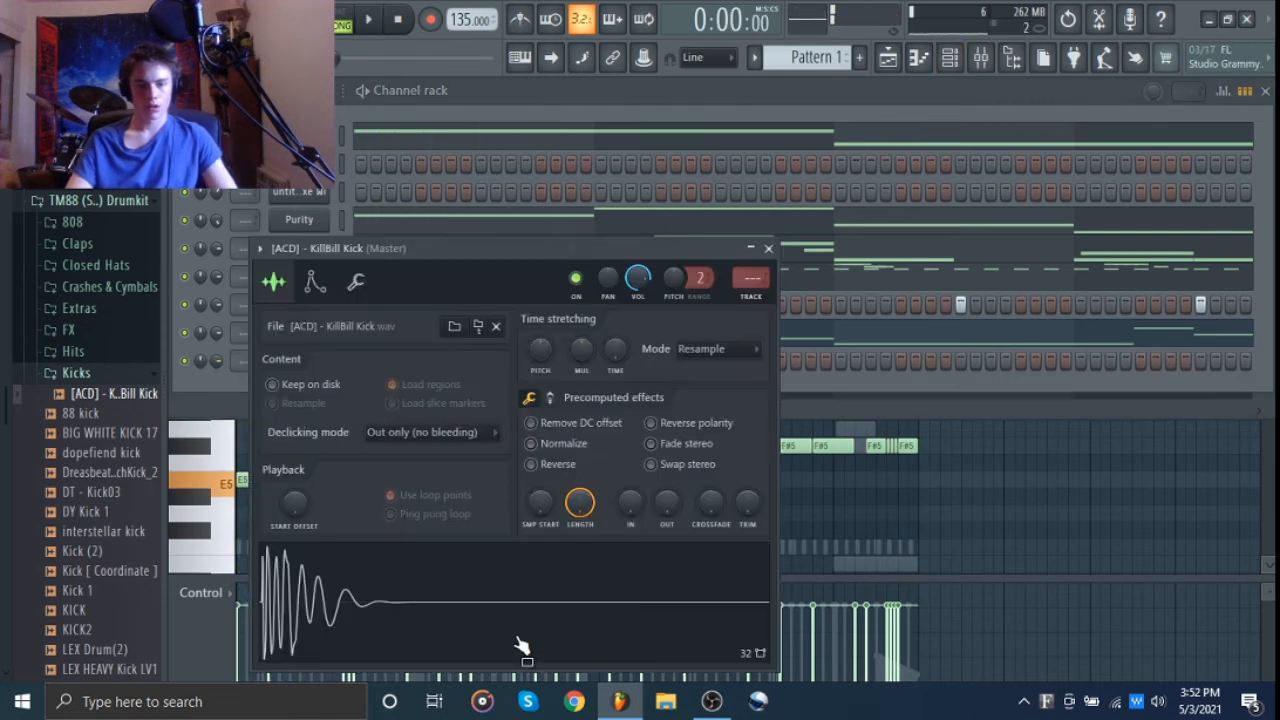
click(550, 398)
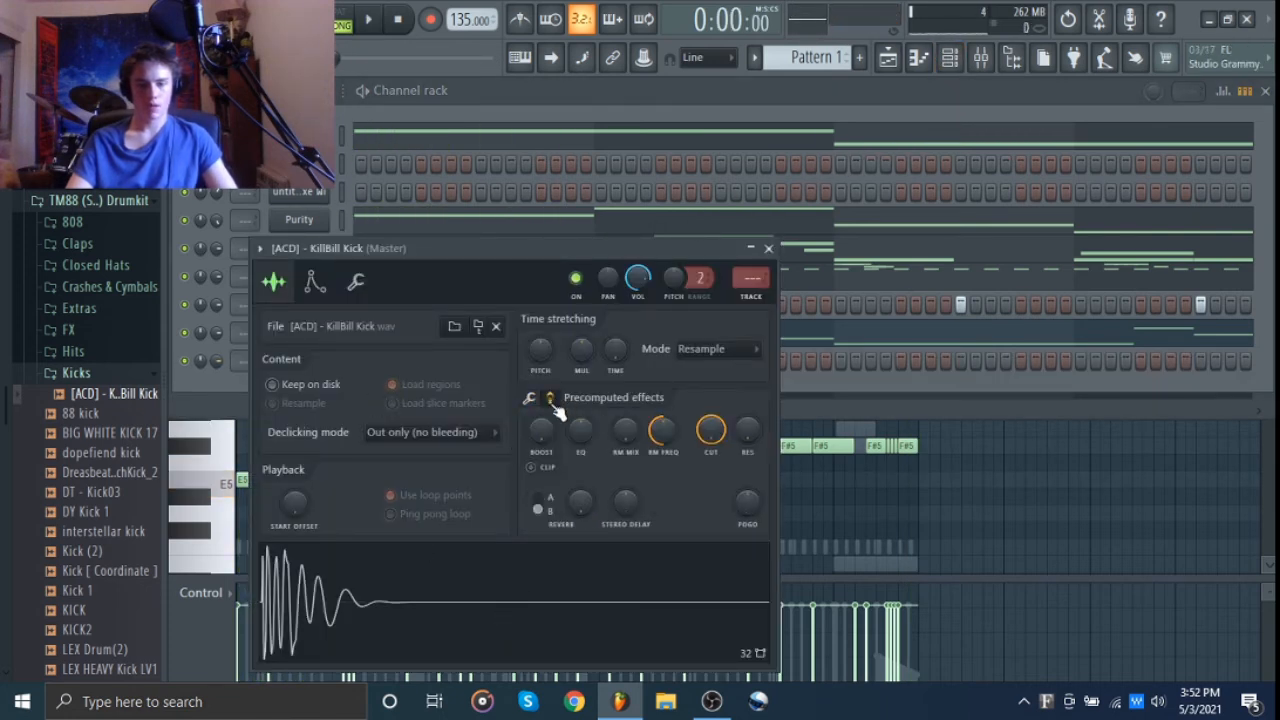
drag(542, 438, 542, 420)
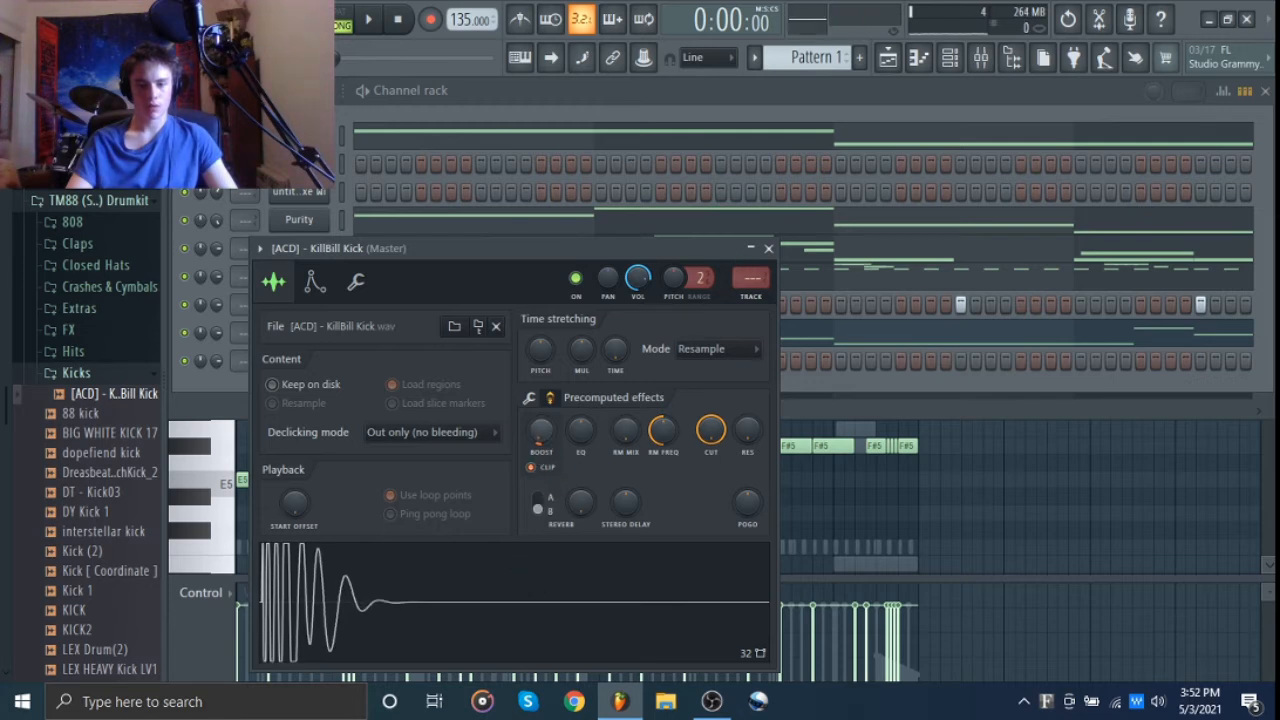
drag(541, 434, 541, 422)
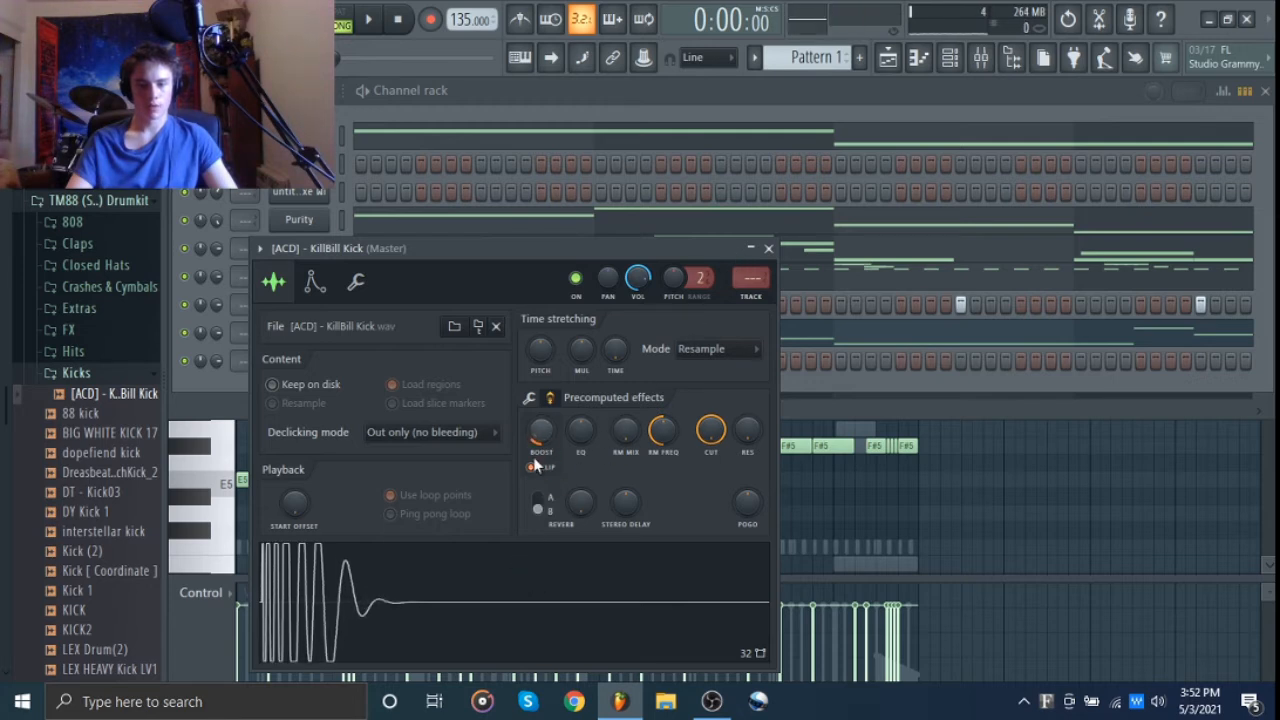
click(767, 249)
Copy the SPINZ TM SIZ 808_1 notes into the KillBill Kick channel and flatten them into short C5 hits.
click(342, 334)
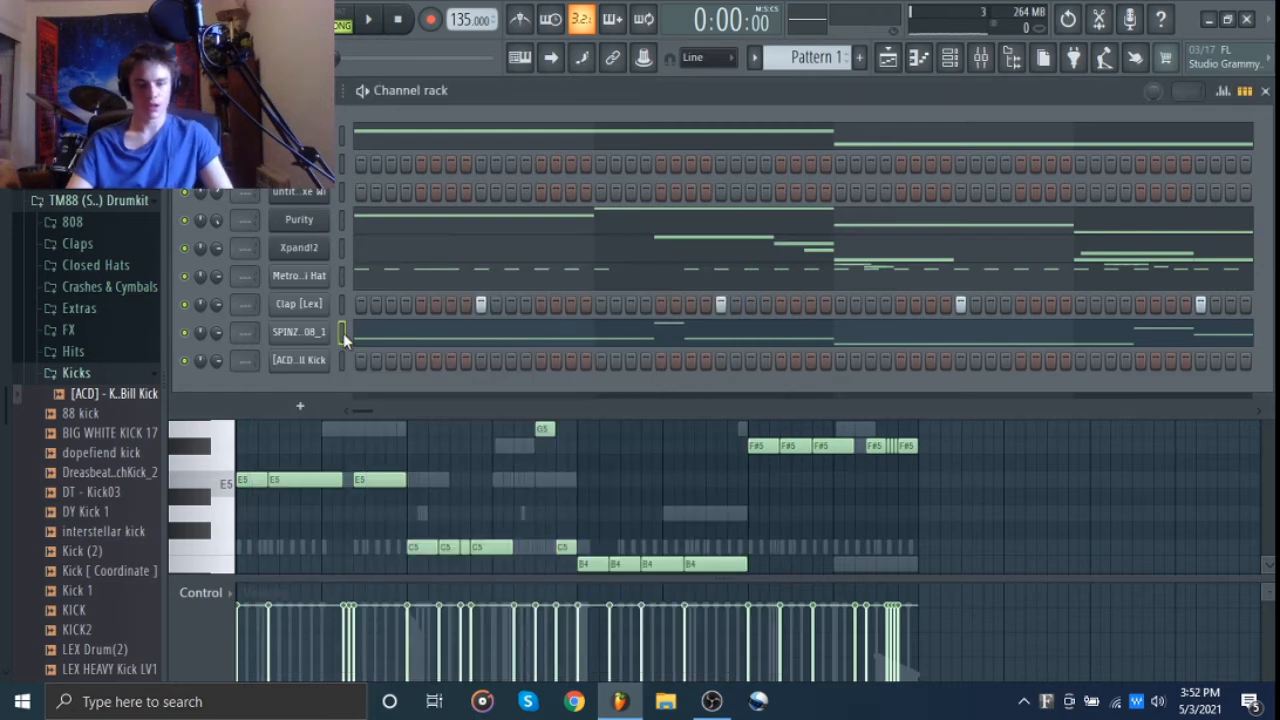
key(ctrl+c)
click(342, 363)
key(ctrl+v)
click(398, 370)
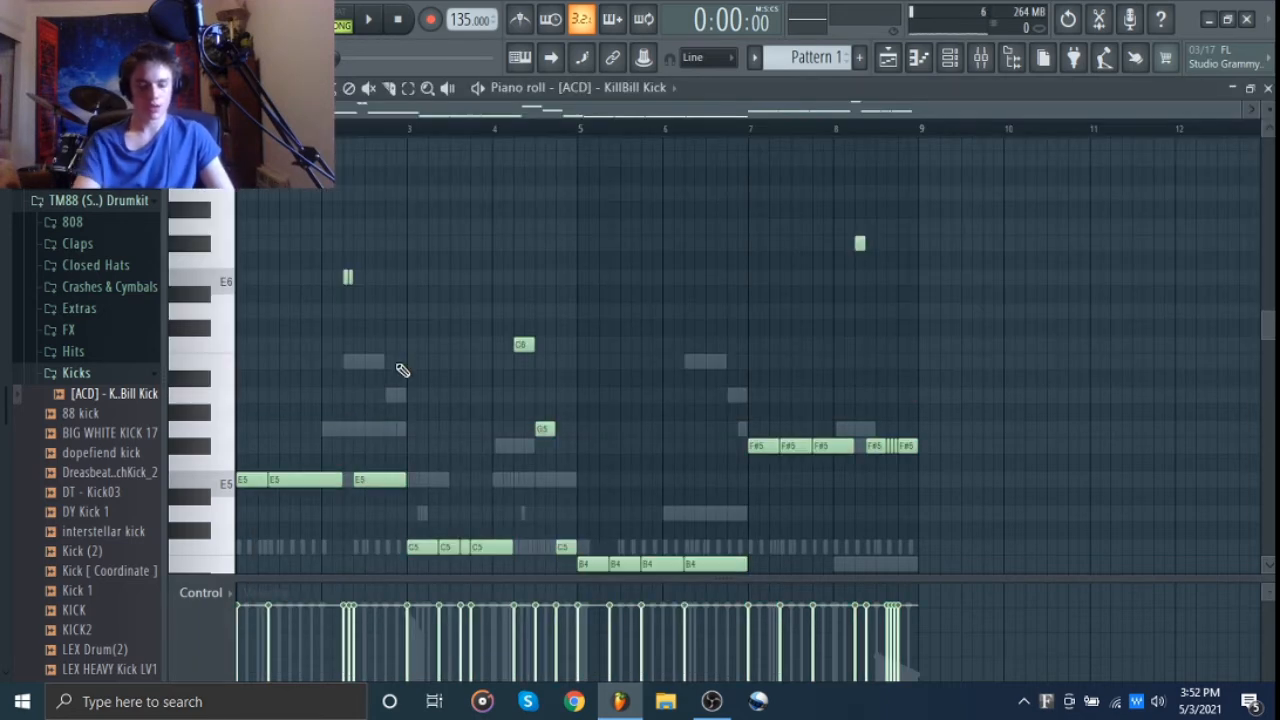
key(alt+k)
key(Return)
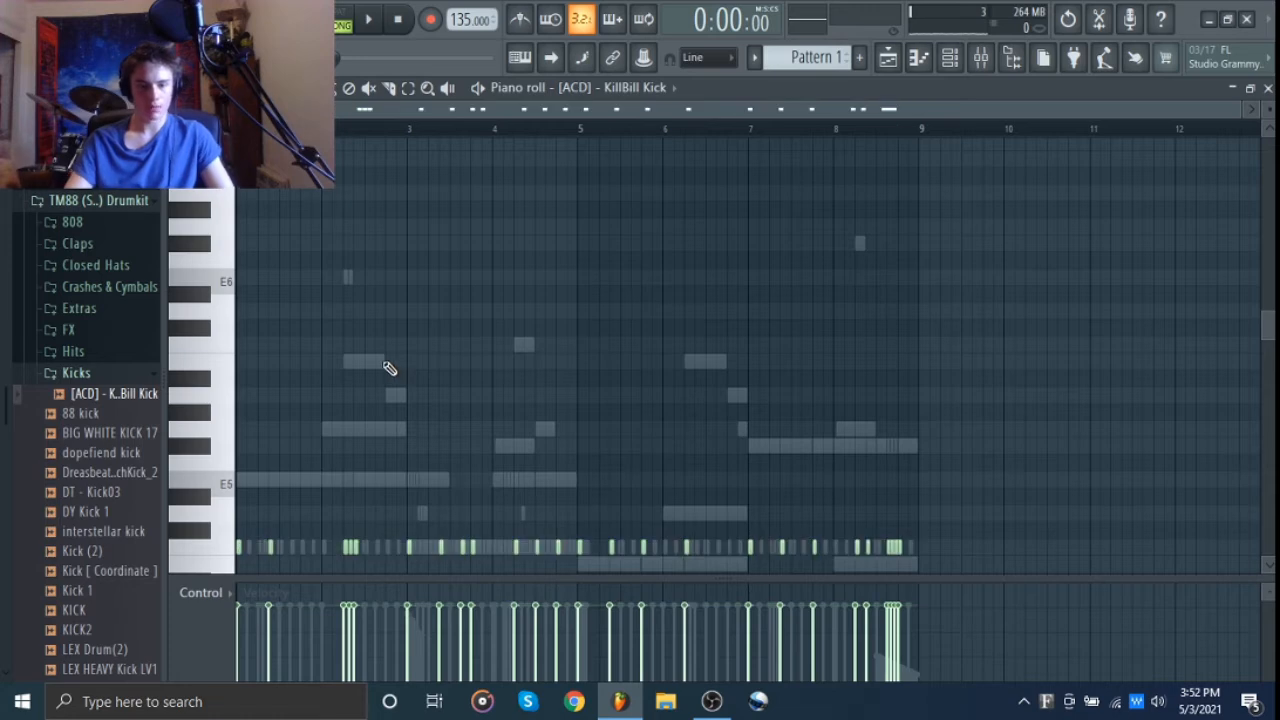
Thin out the KillBill Kick pattern by removing surplus and closely doubled hits, and play it back.
scroll(319, 417, down, 3)
scroll(240, 460, up, 2)
key(space)
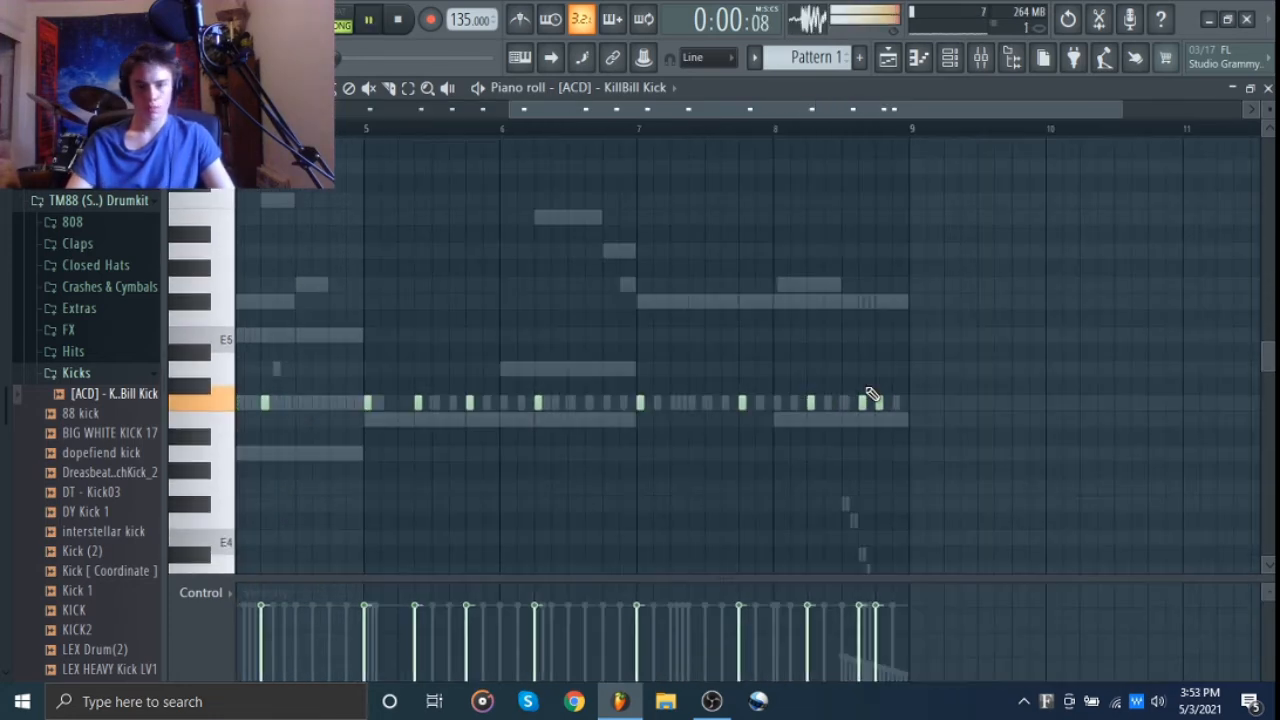
scroll(872, 394, down, 3)
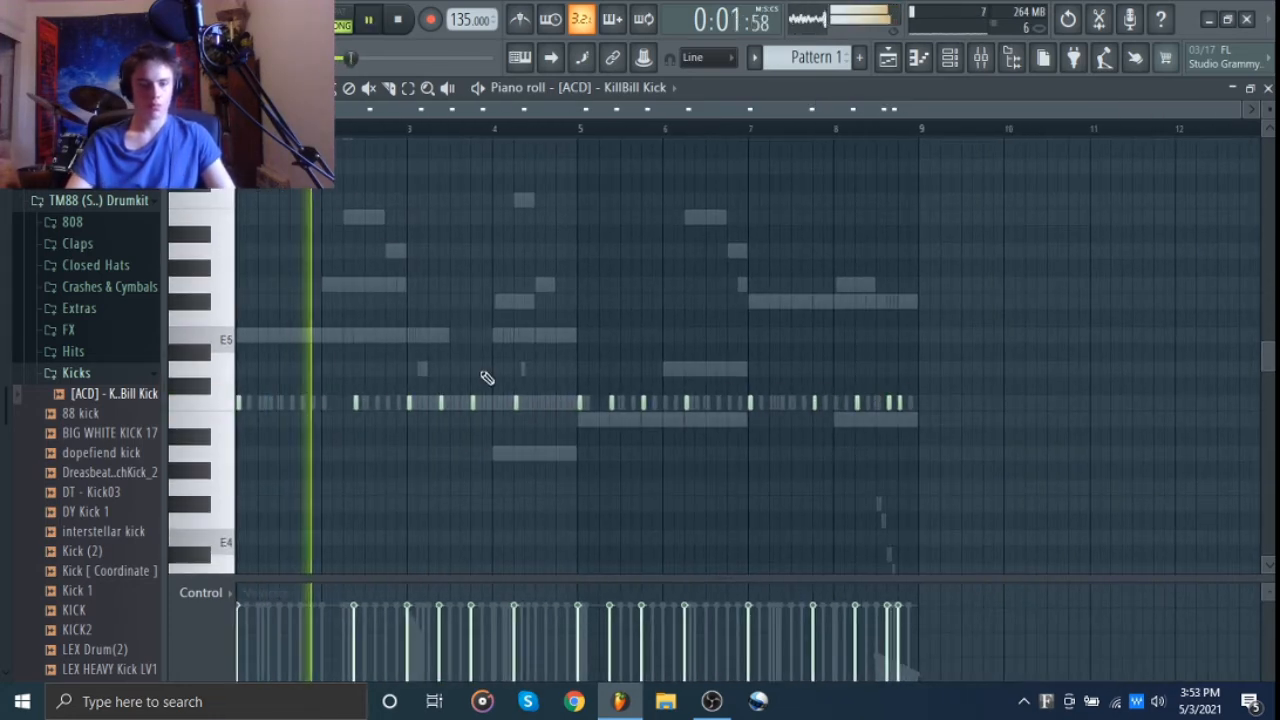
Audition [ACD] - Flang Hat from the Open Hats folder, add it as a channel and close its settings.
click(79, 372)
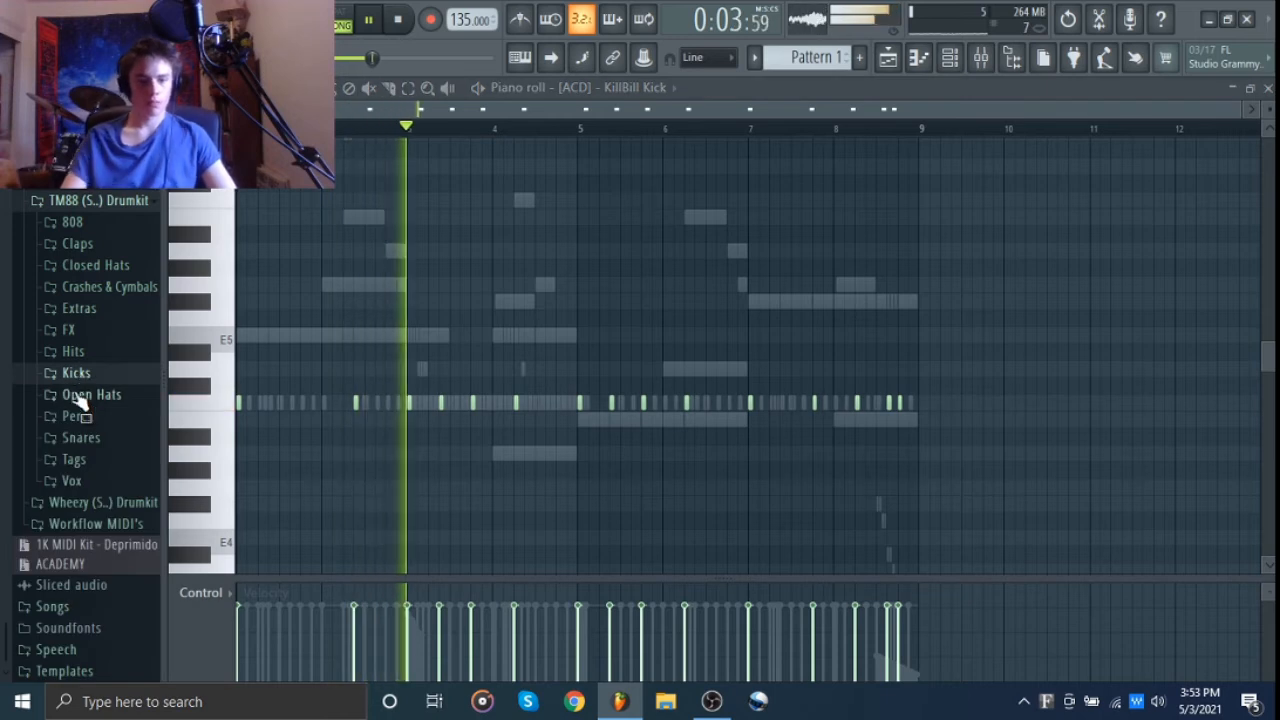
click(80, 395)
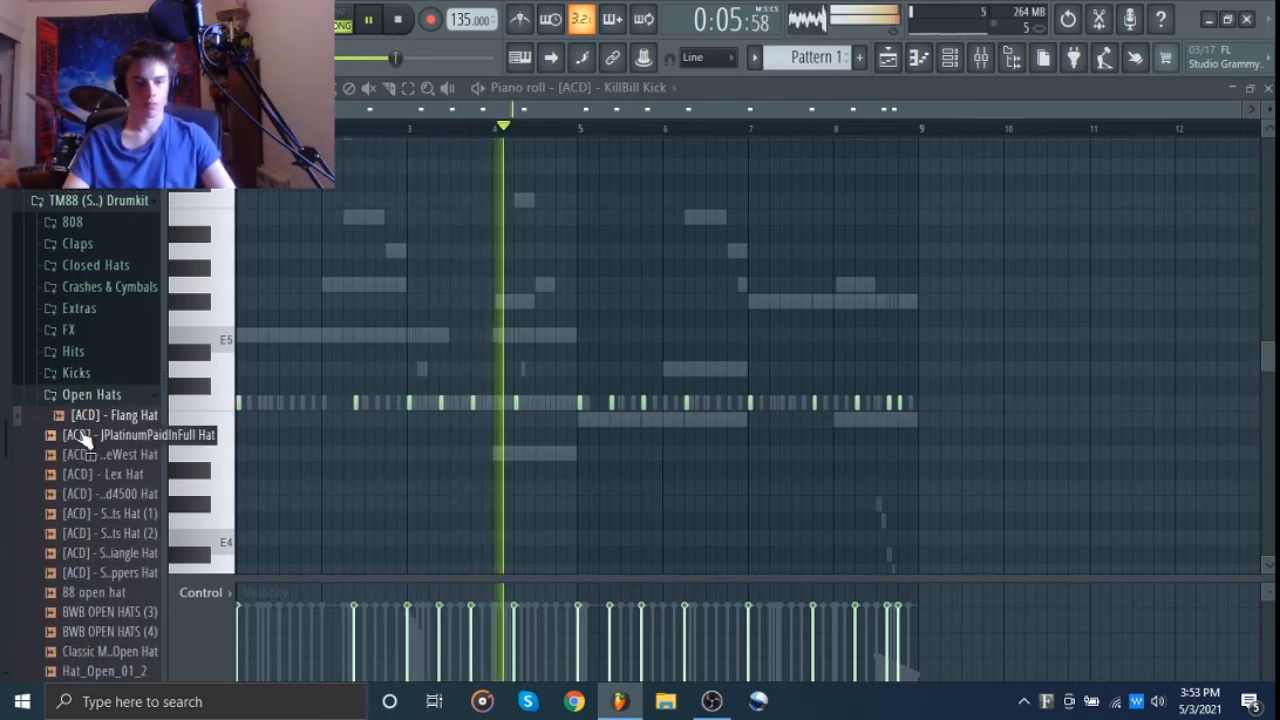
click(84, 417)
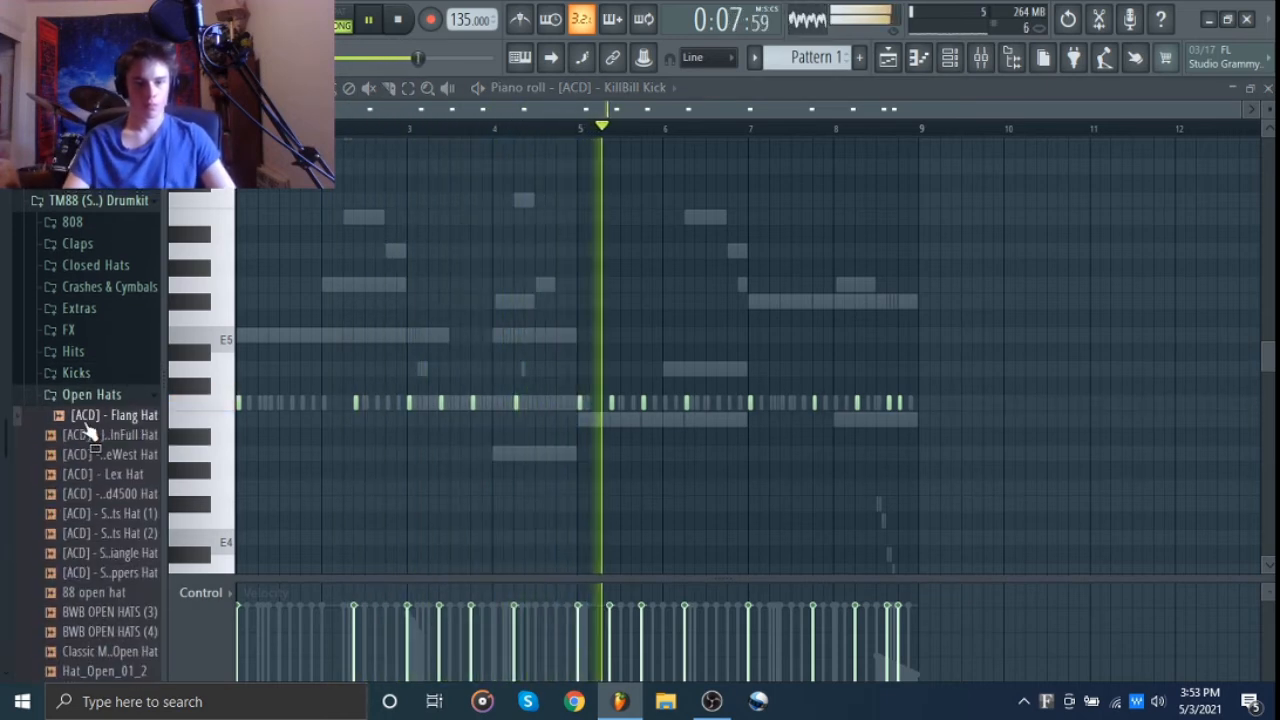
drag(285, 430, 303, 380)
click(305, 381)
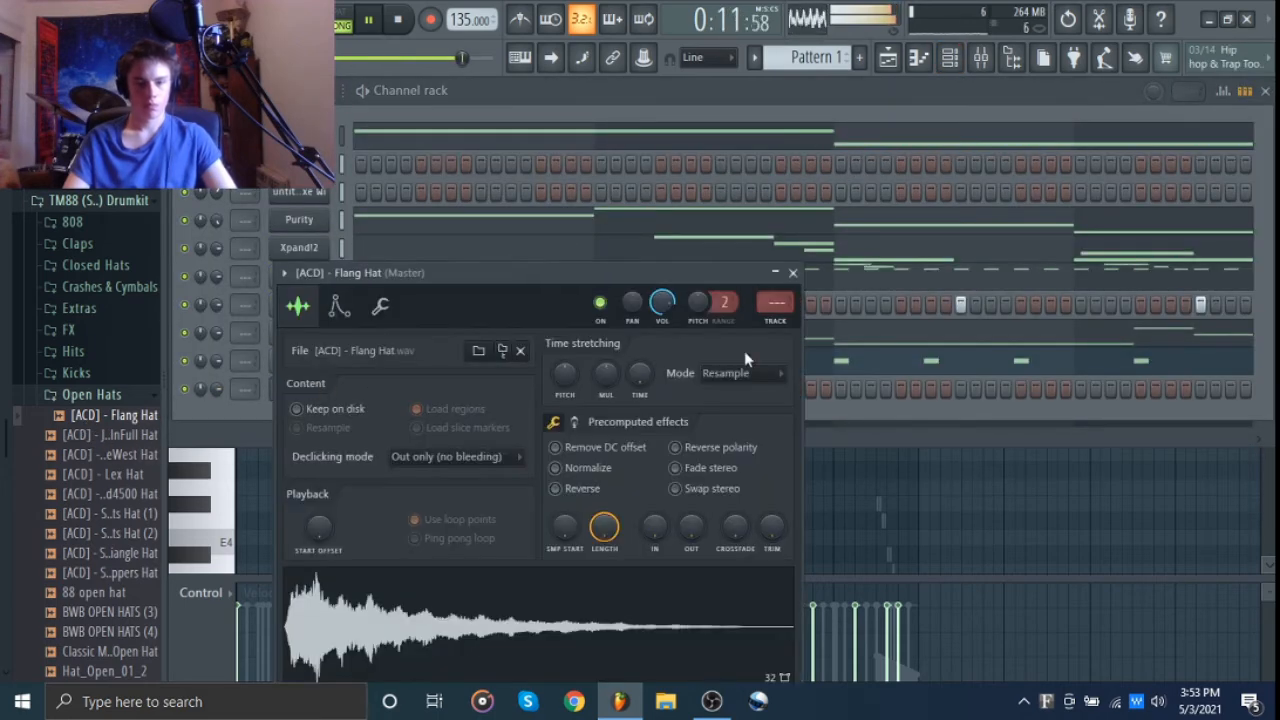
click(792, 272)
Place an E5 note and a lower note at the start of bar 1 in the Flang Hat channel's piano roll.
right_click(303, 384)
click(374, 388)
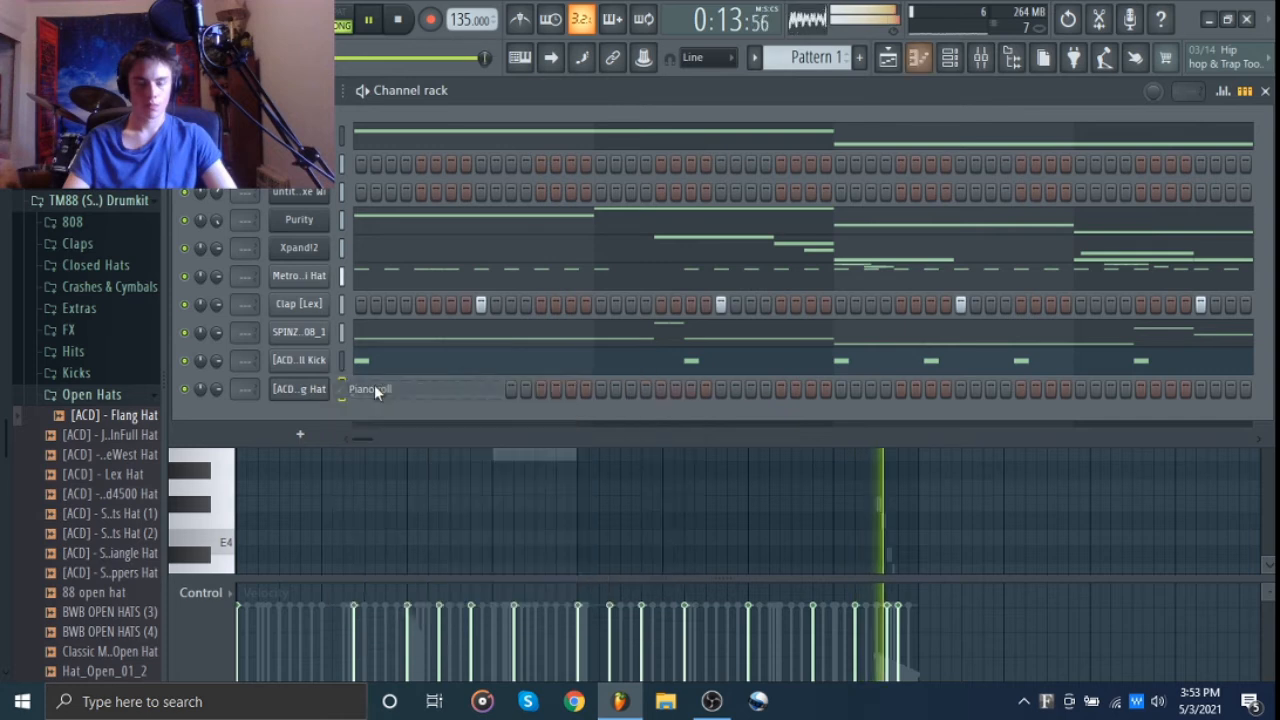
click(240, 338)
key(space)
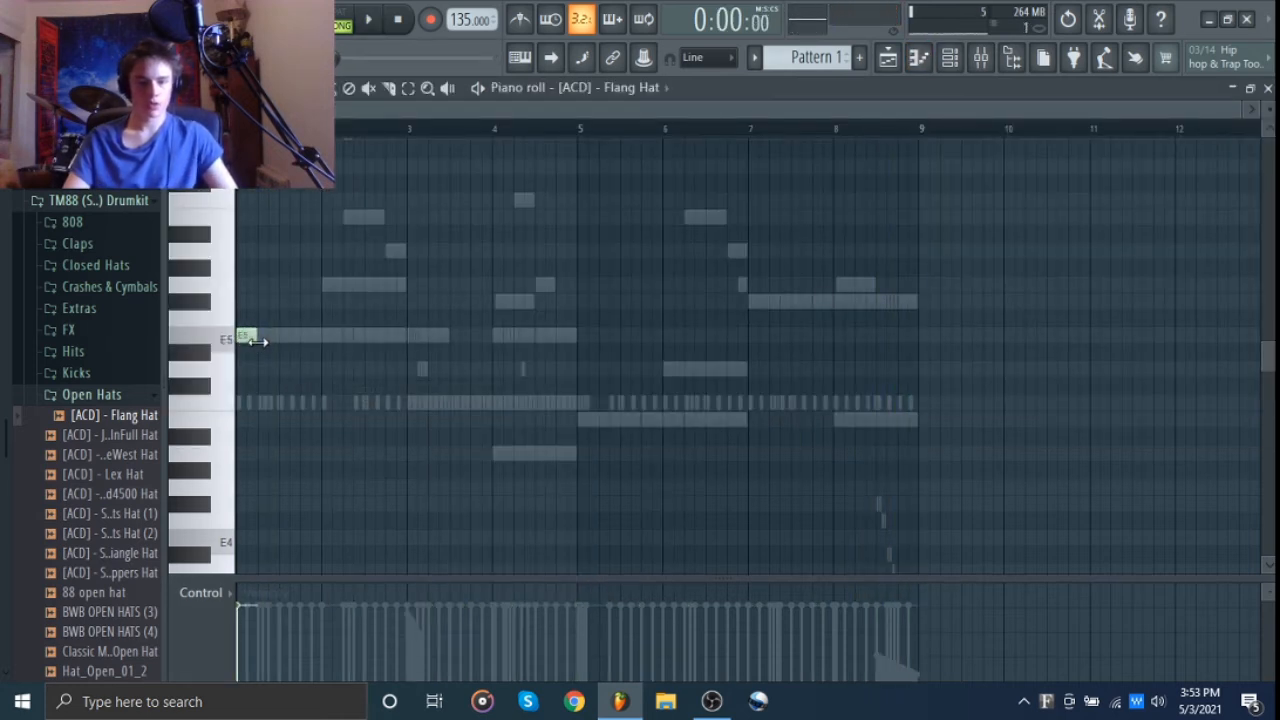
scroll(262, 436, down, 3)
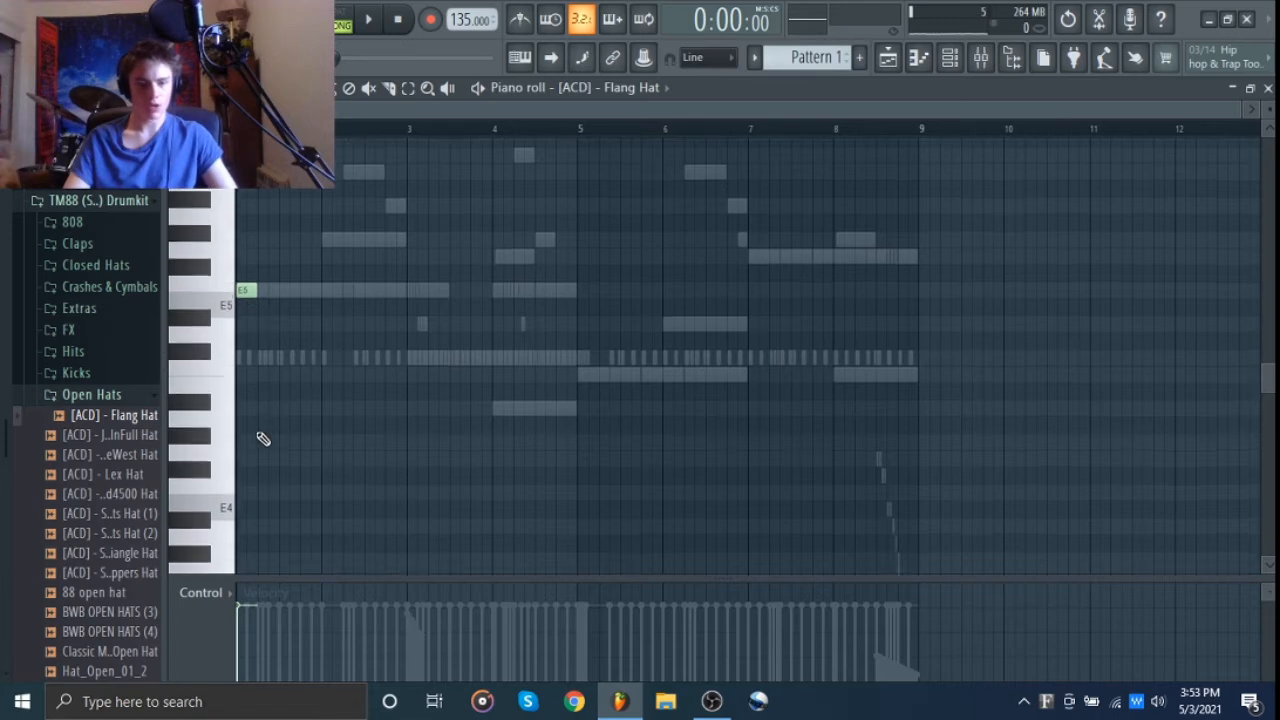
click(254, 354)
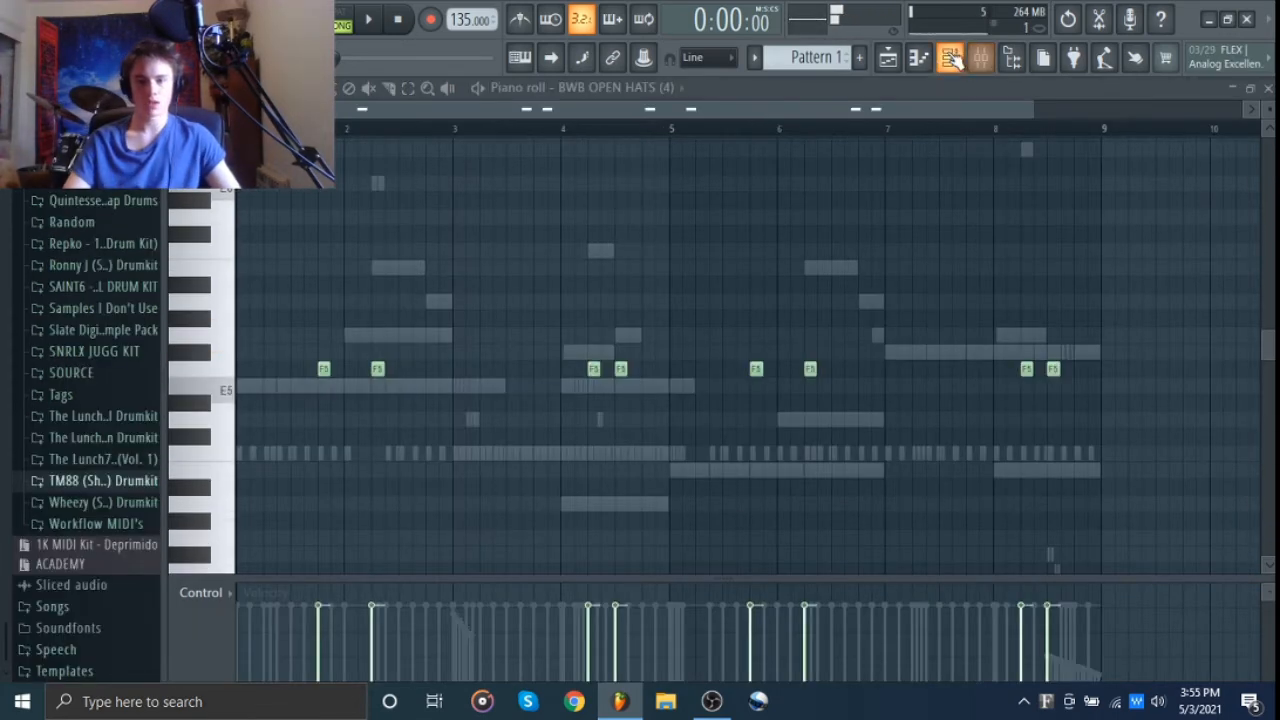
Play the pattern, route the channels through BWB OPEN HATS (4) to mixer tracks 1 to 11, and close the channel rack.
click(952, 60)
key(space)
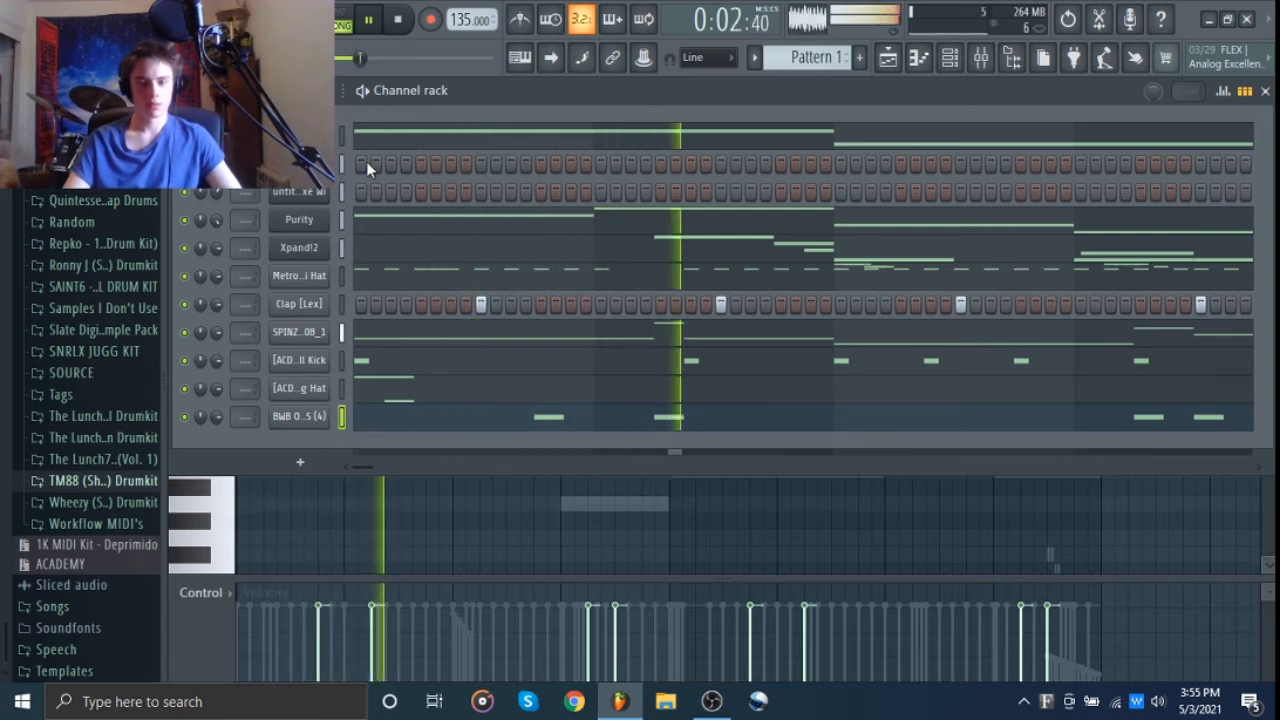
key(space)
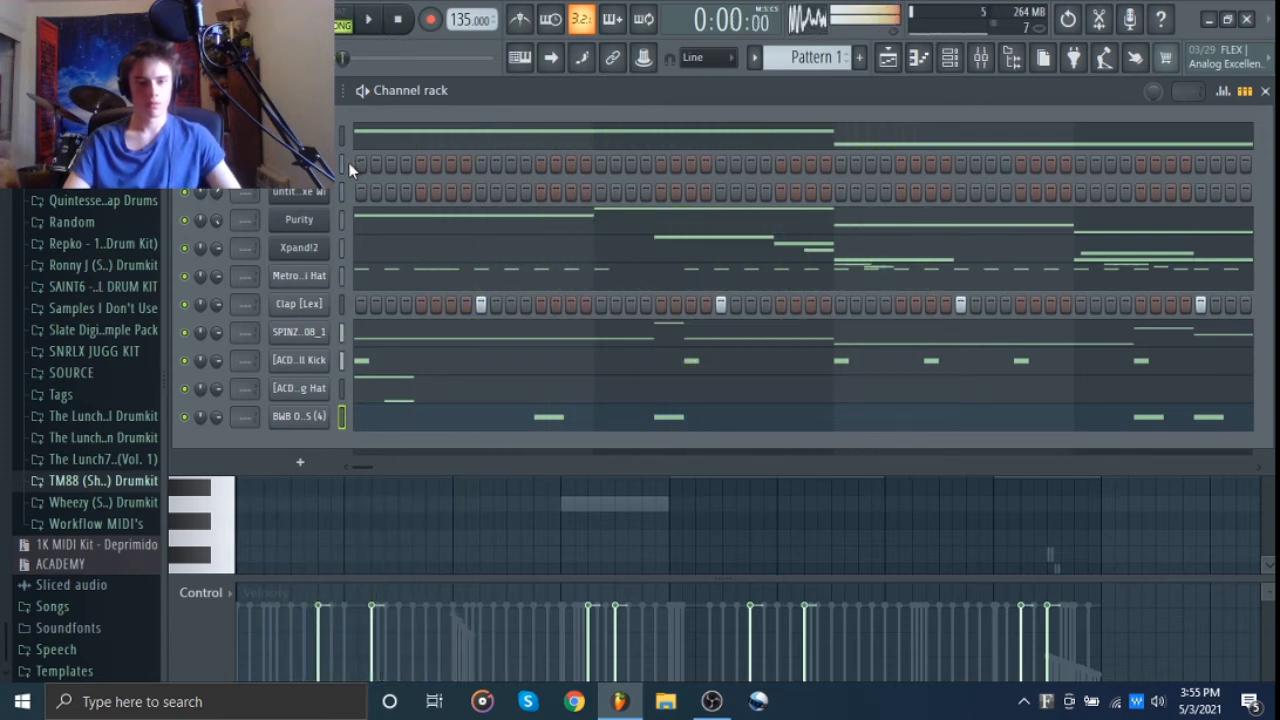
drag(343, 163, 347, 360)
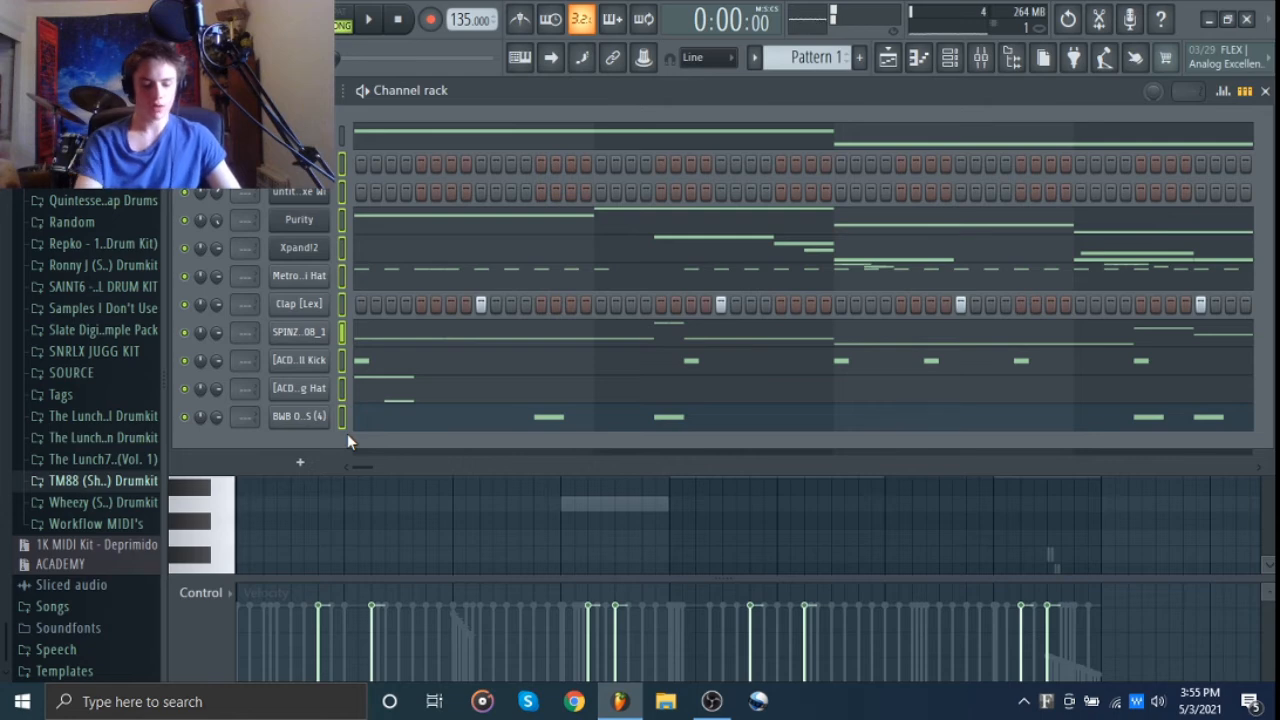
key(ctrl+l)
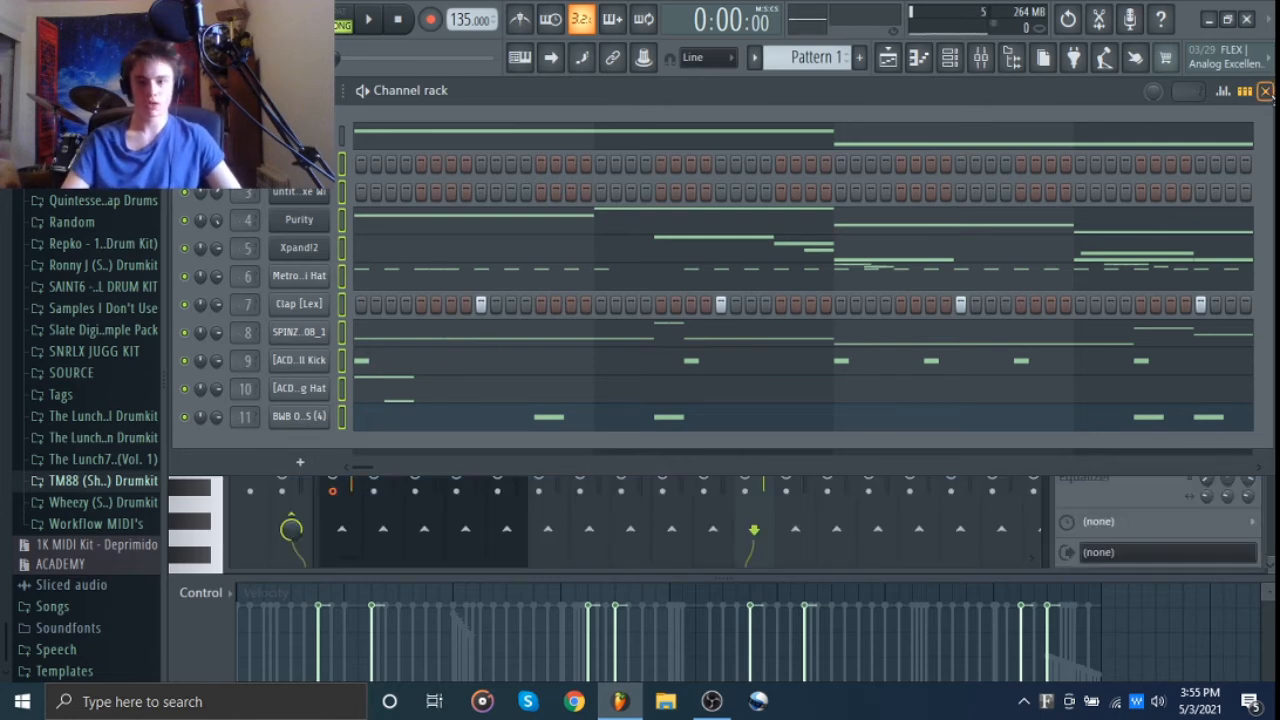
click(1265, 92)
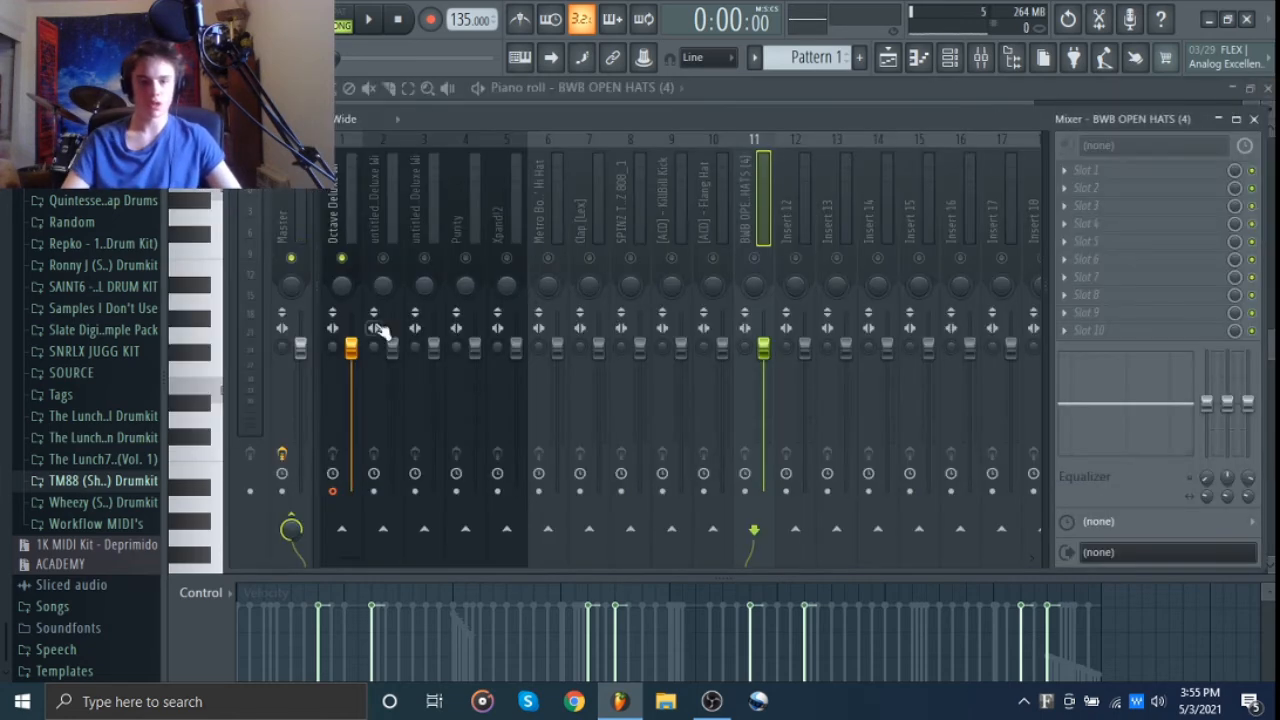
Switch off mixer track 1 and listen to the pattern with the untitled Octave Deluxe Wi recording on mixer track 2 soloed.
click(343, 251)
key(space)
click(392, 226)
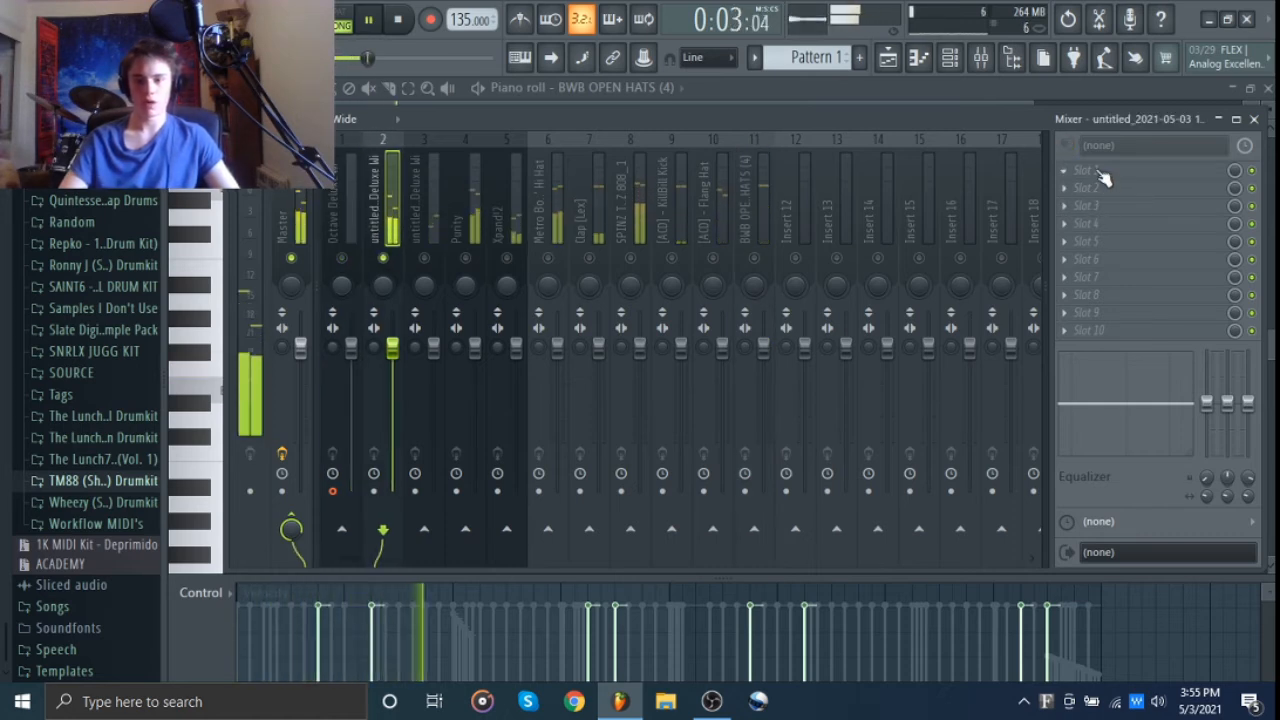
key(space)
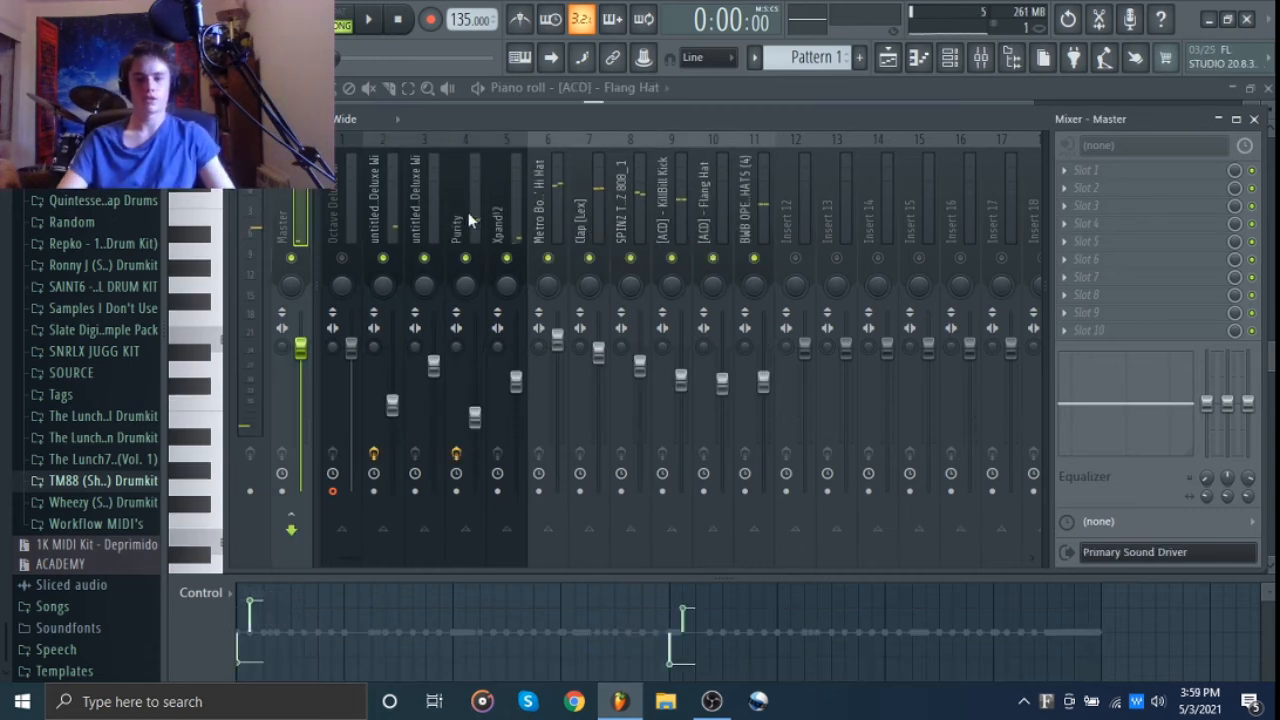
Listen to the balanced mix of Pattern 1, then close the mixer and the piano roll.
key(space)
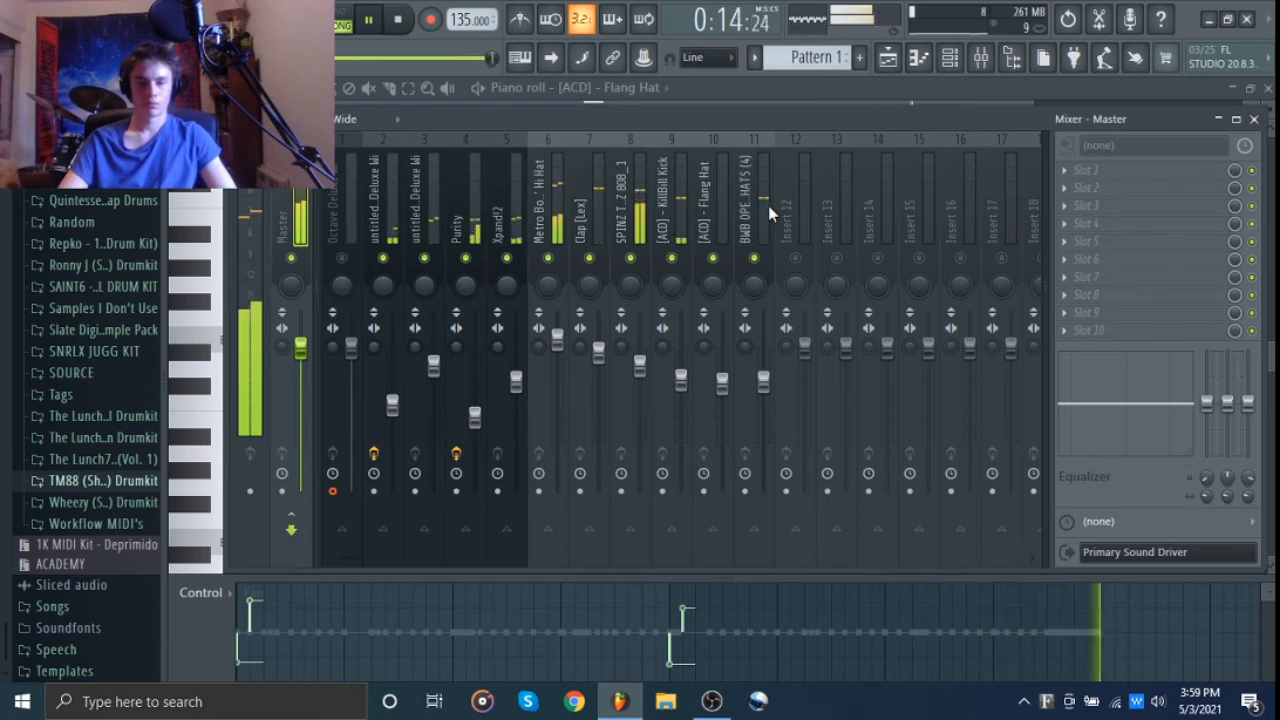
key(space)
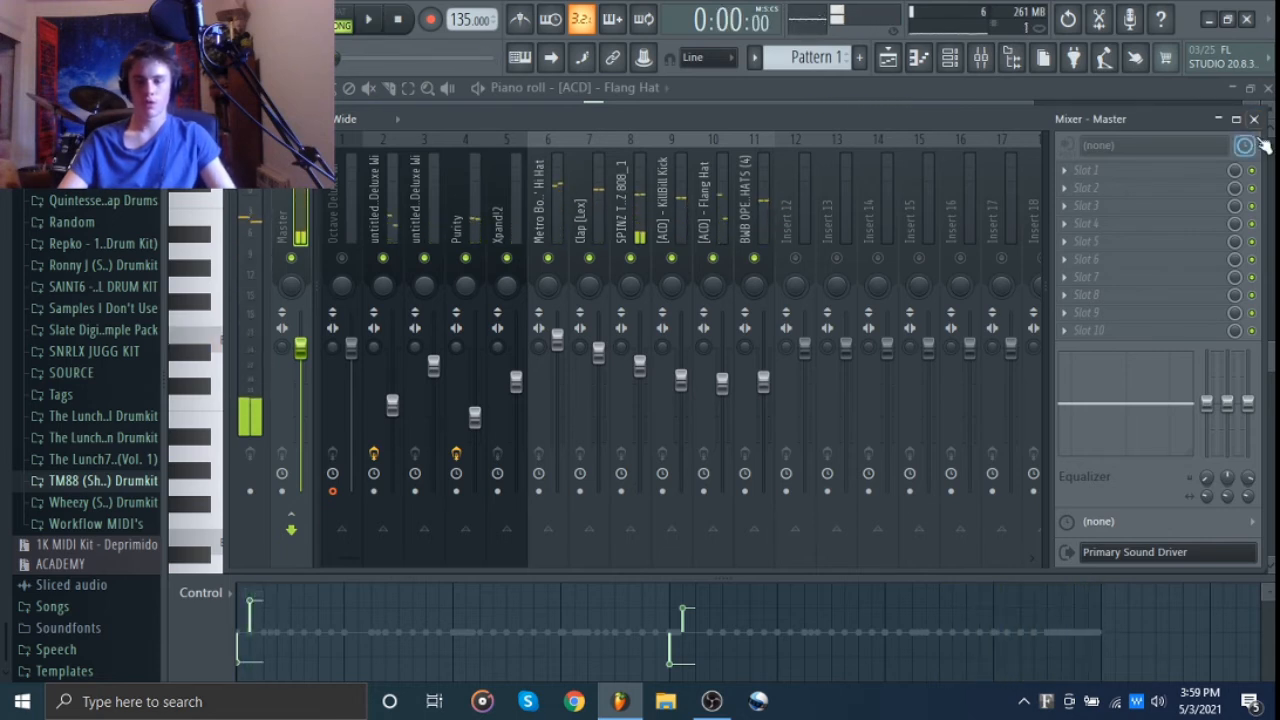
click(1254, 119)
click(1268, 88)
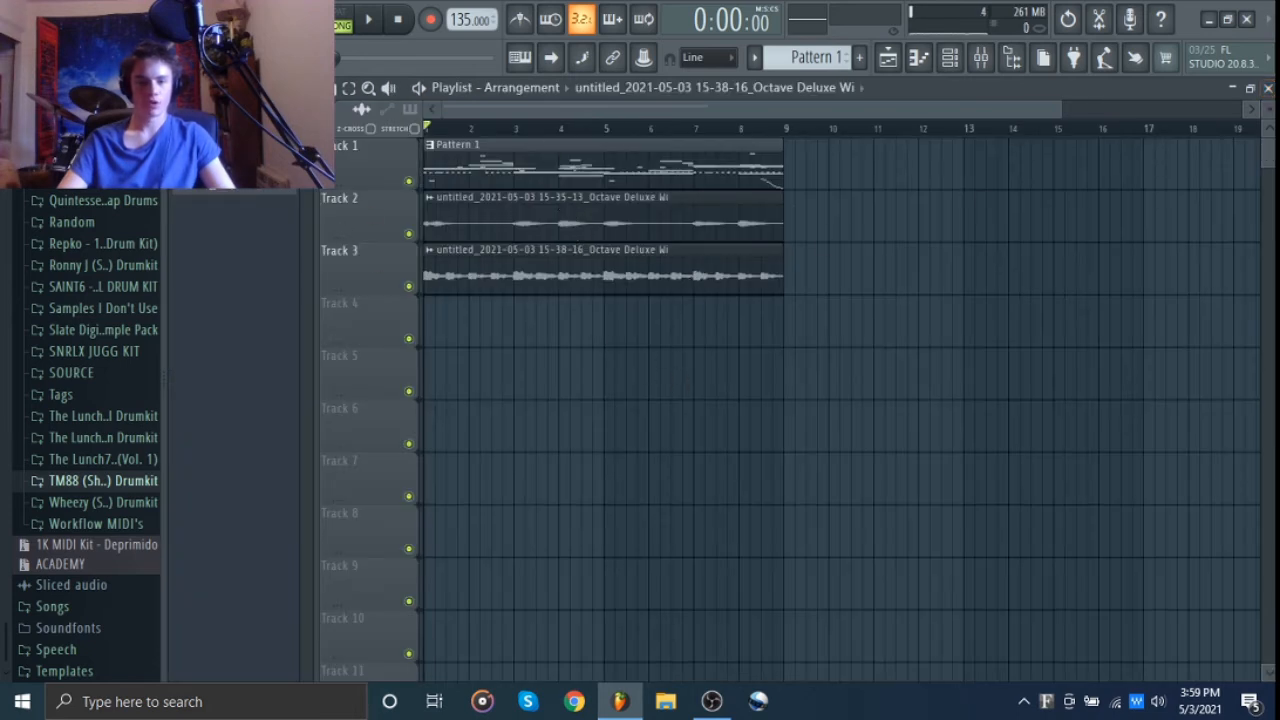
Split Pattern 1 by channel in the playlist's pattern picker.
right_click(171, 190)
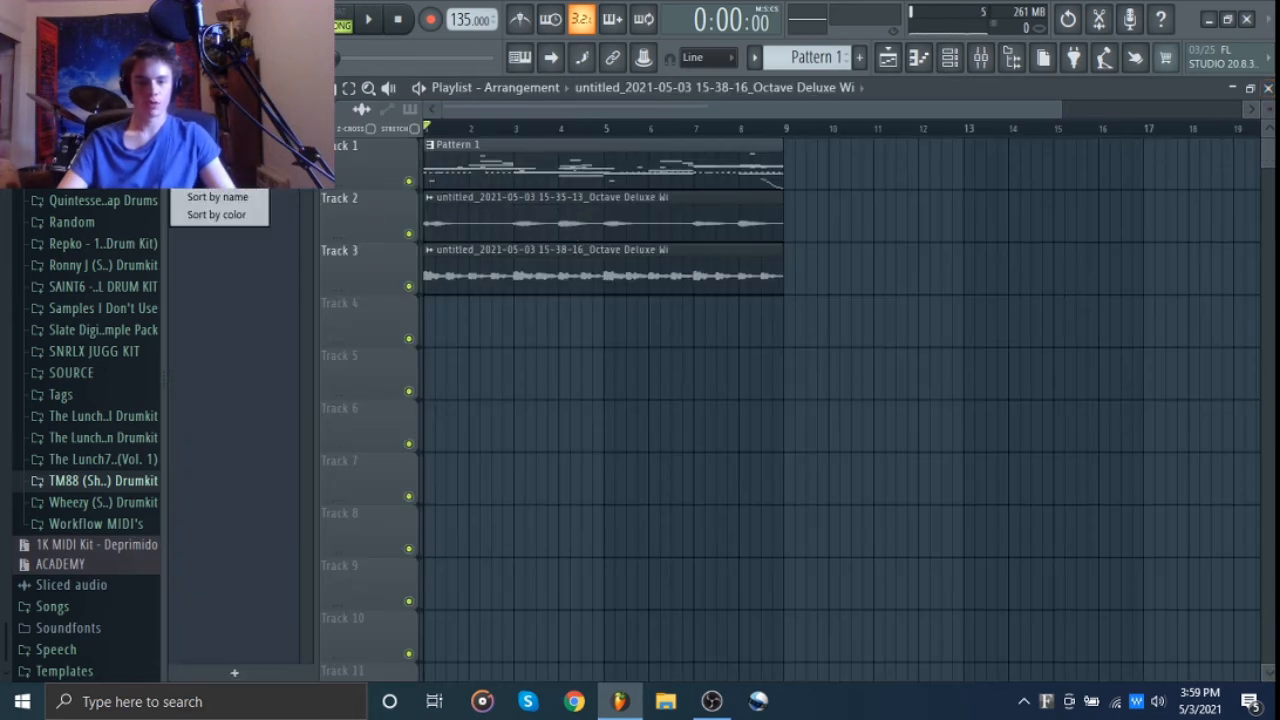
click(190, 150)
right_click(171, 150)
click(190, 150)
right_click(216, 170)
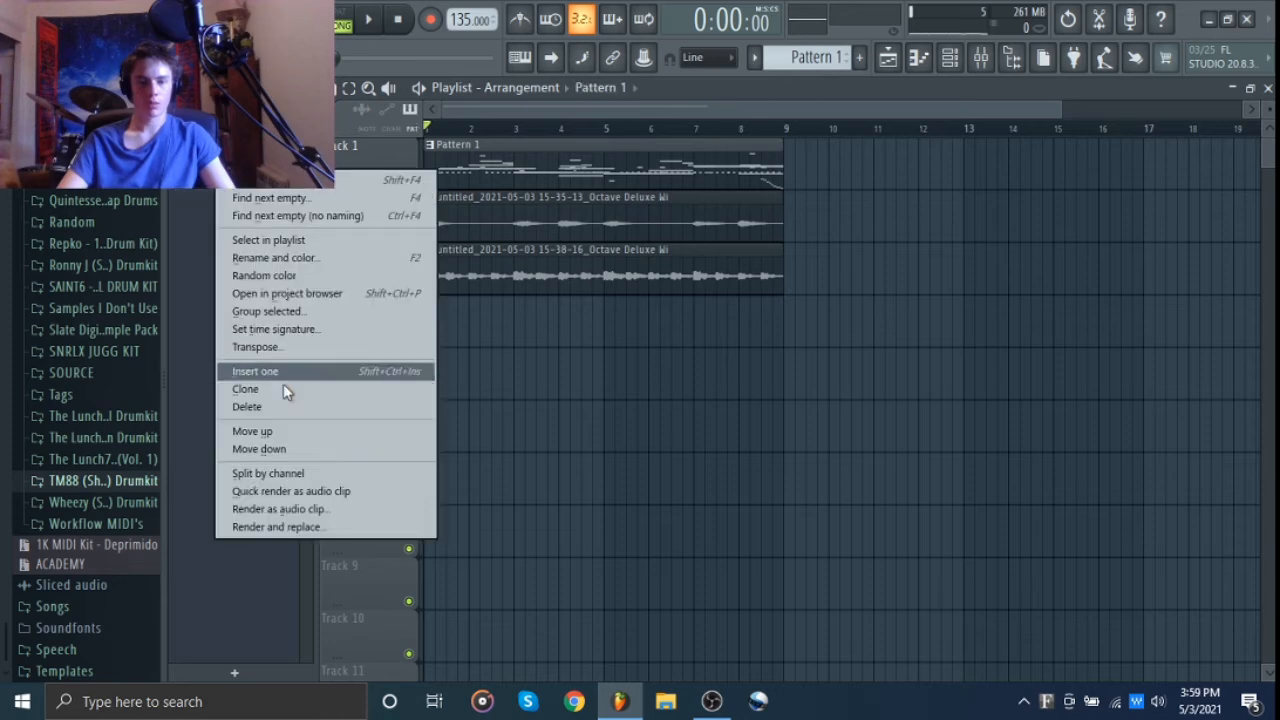
click(268, 473)
Remove the original Pattern 1 clip from Track 1 and place the split channel patterns in the playlist.
right_click(735, 170)
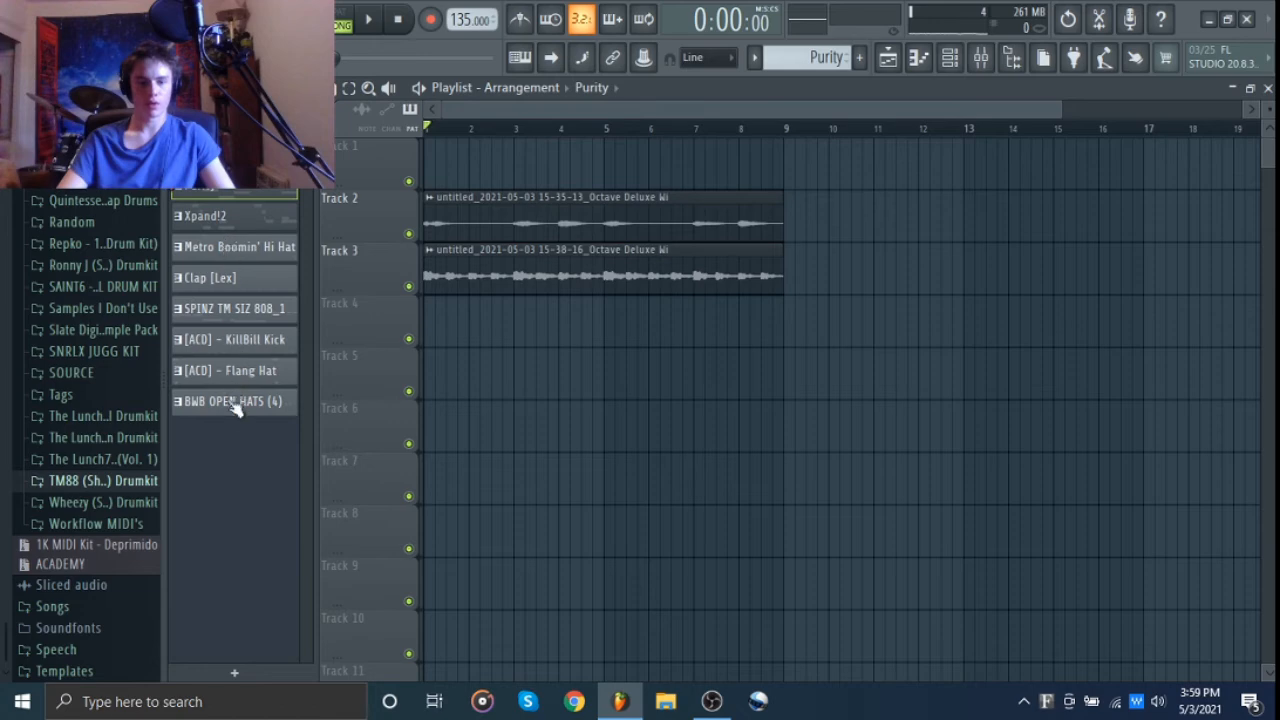
drag(186, 212, 428, 386)
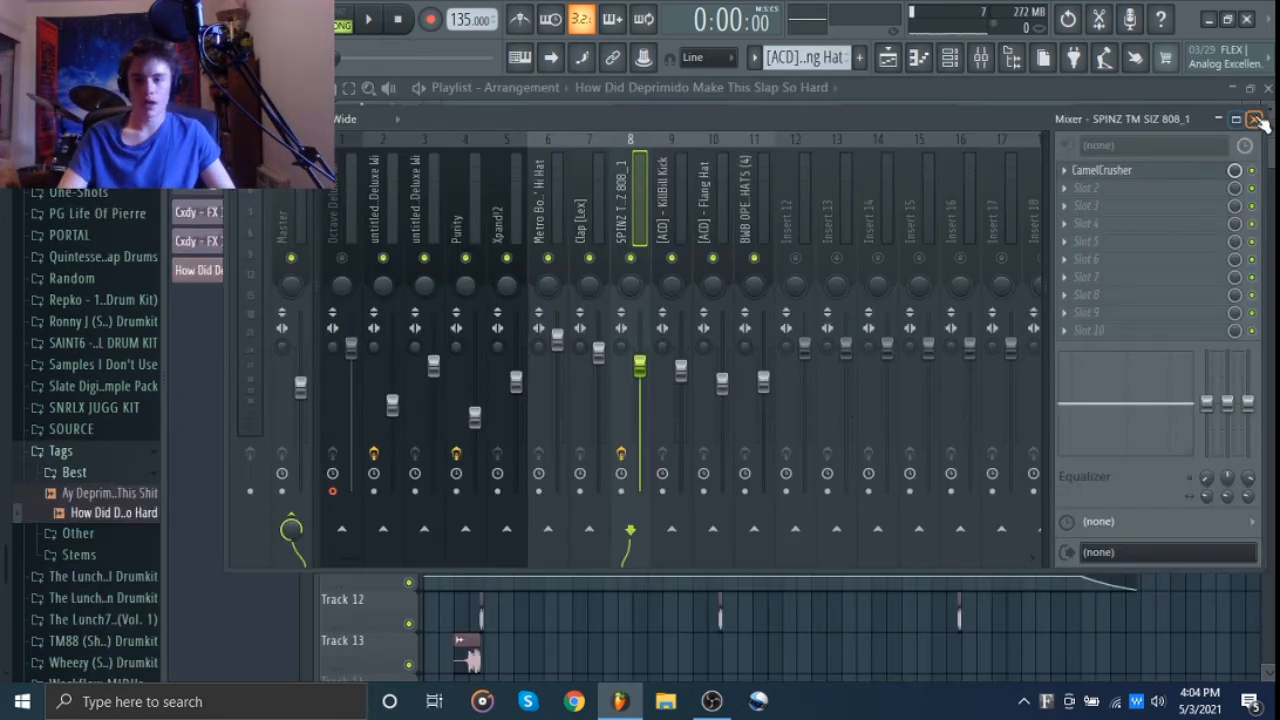
Inspect CamelCrusher on the SPINZ TM SIZ 808_1 mixer track, close it and the mixer, and play the full arrangement.
click(1257, 119)
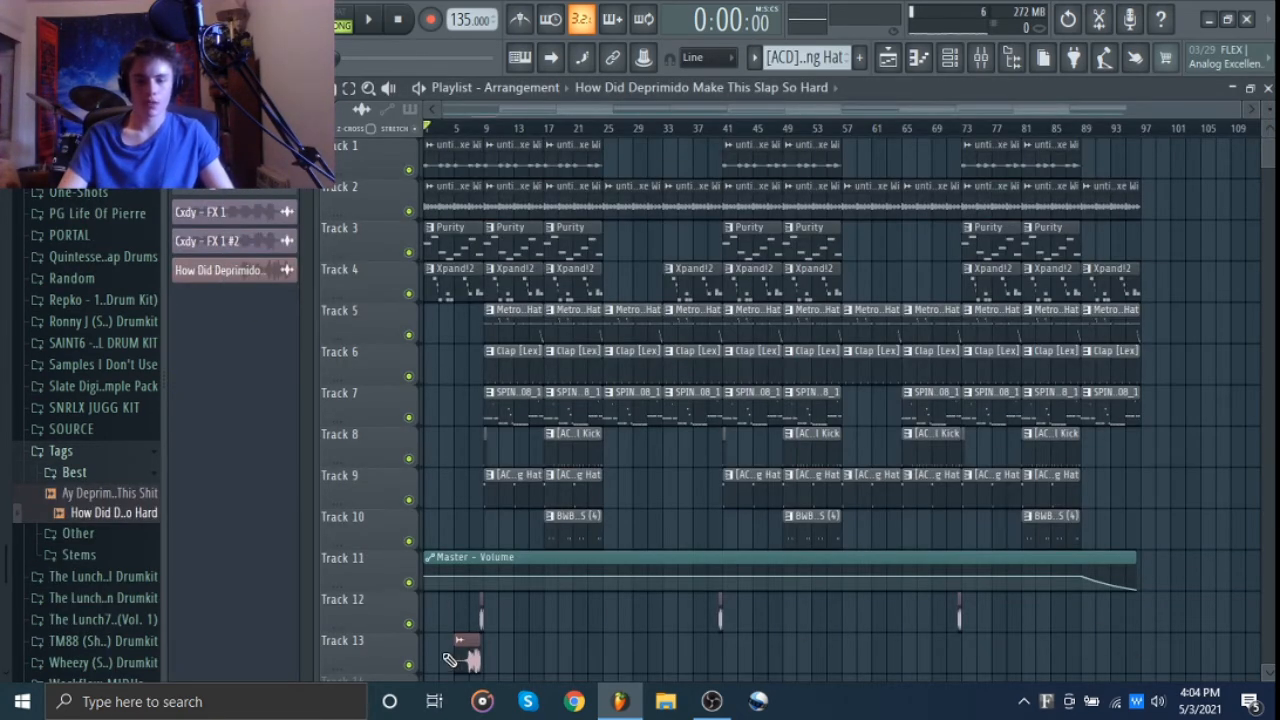
click(980, 57)
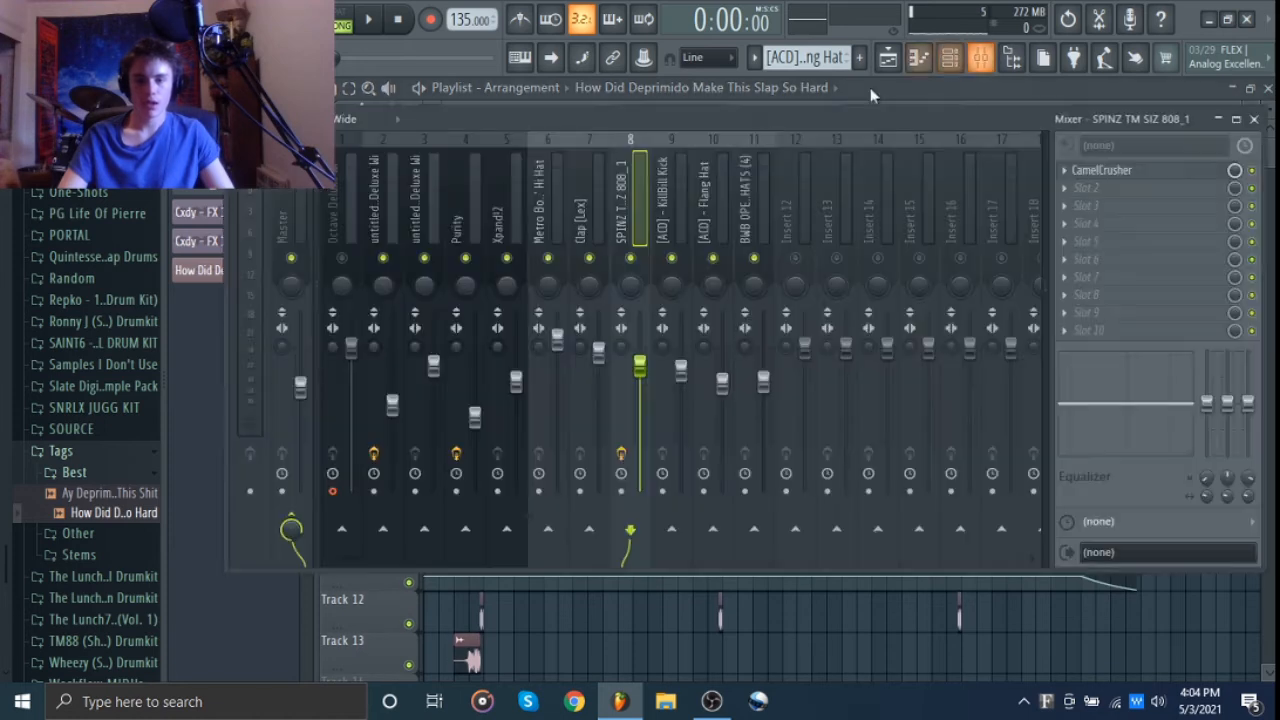
click(1160, 175)
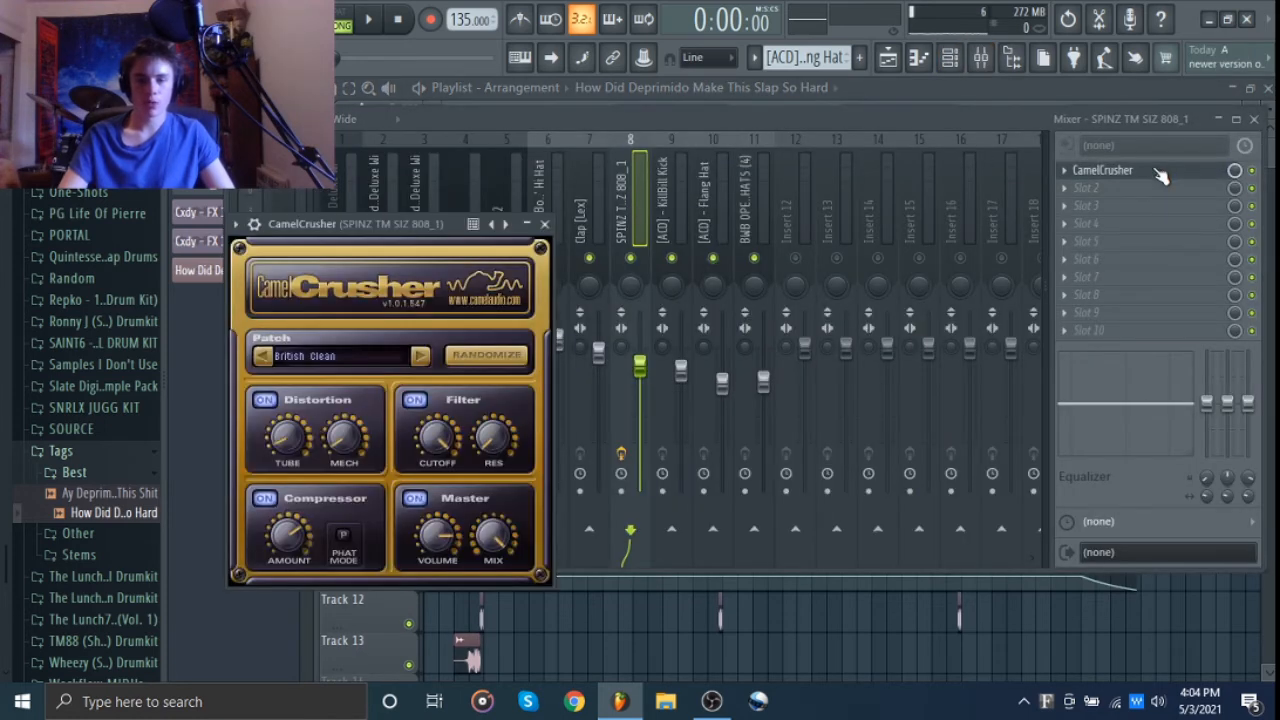
click(546, 224)
click(1254, 119)
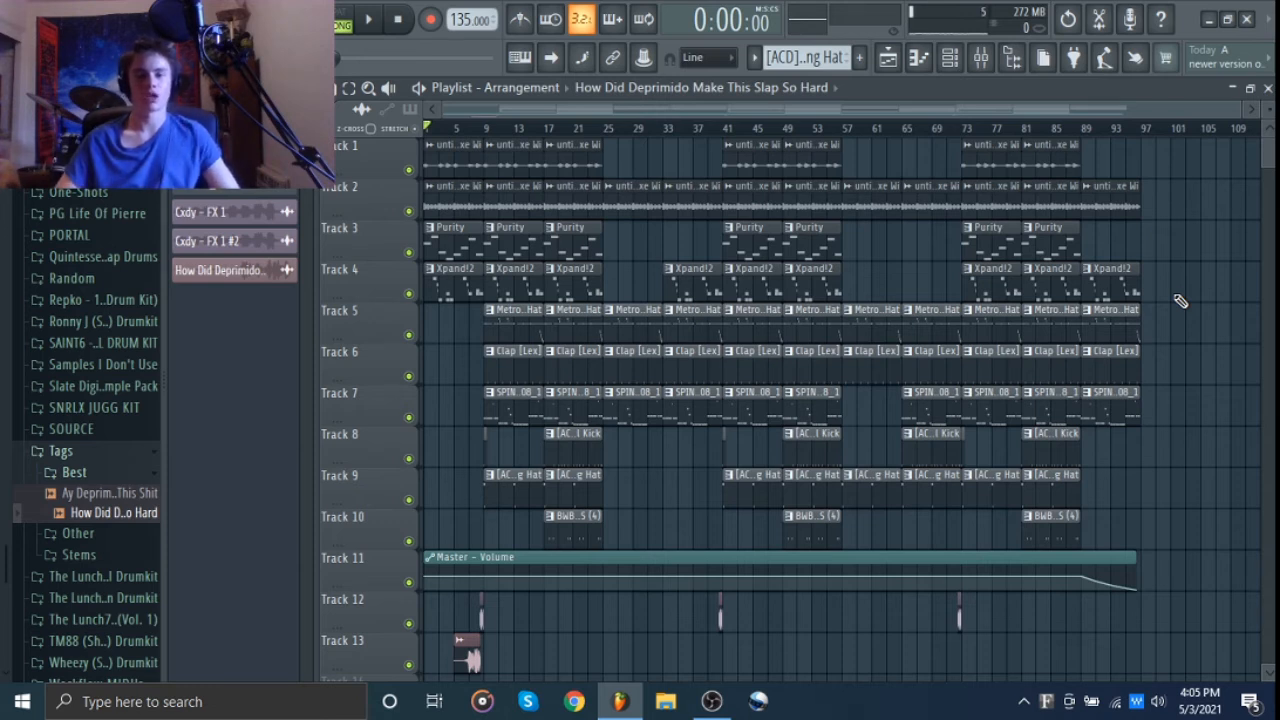
key(space)
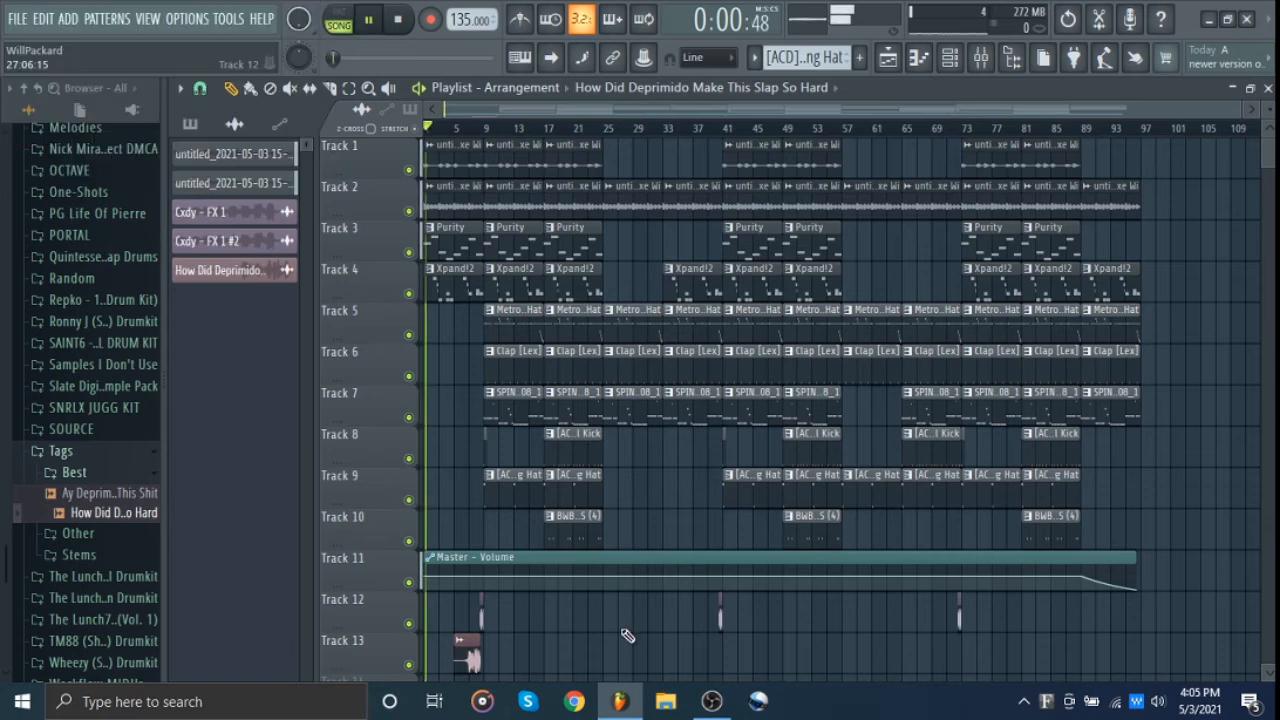